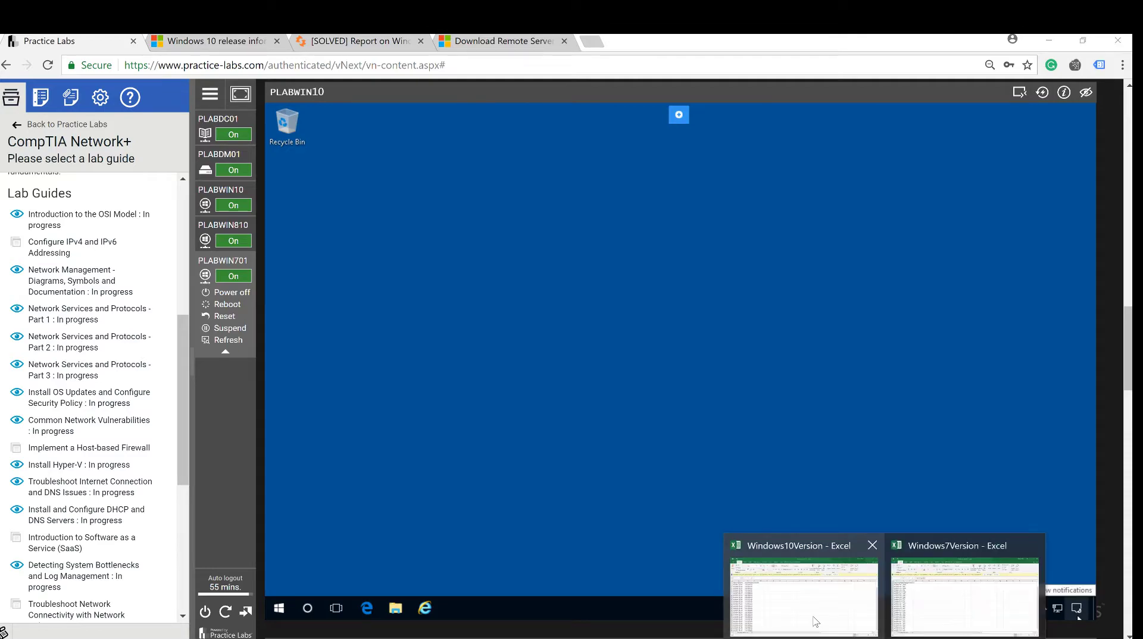
- Bring up the Windows10Version workbook, browse the Windows 10 Pro rows, and select the whole data block from B10
left_click(815, 622)
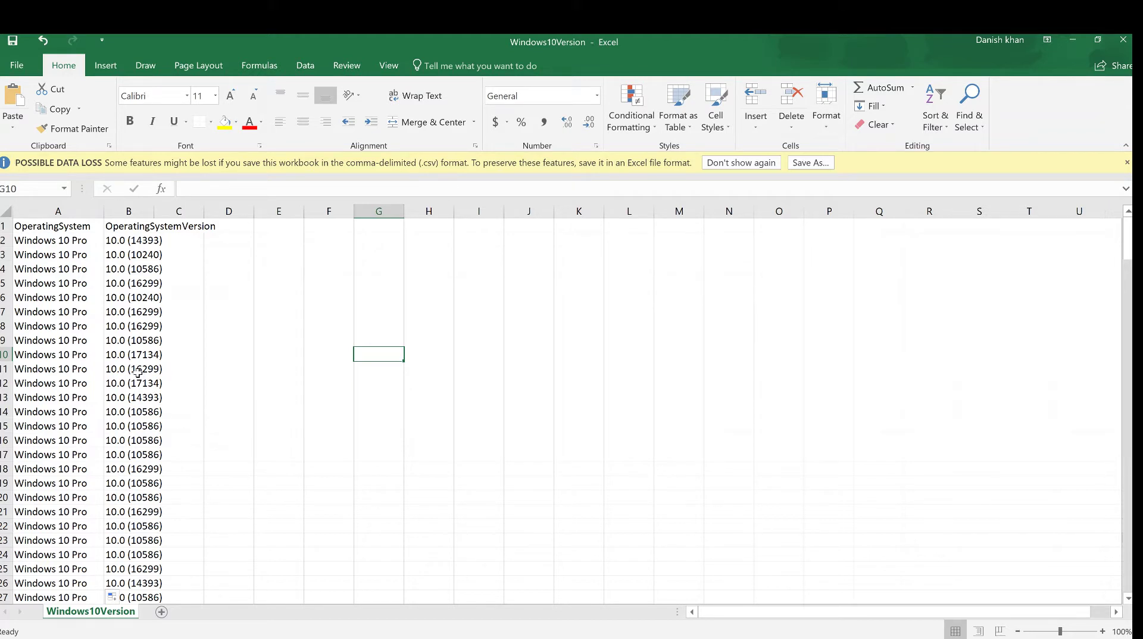
scroll(154, 433, "down", 9)
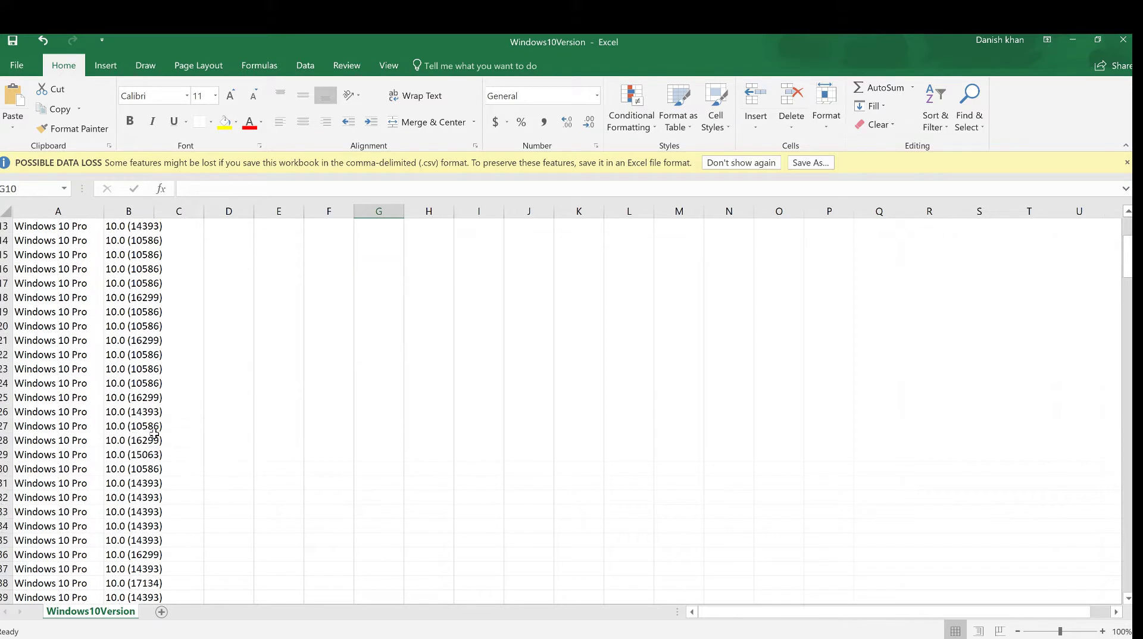
scroll(154, 434, "up", 9)
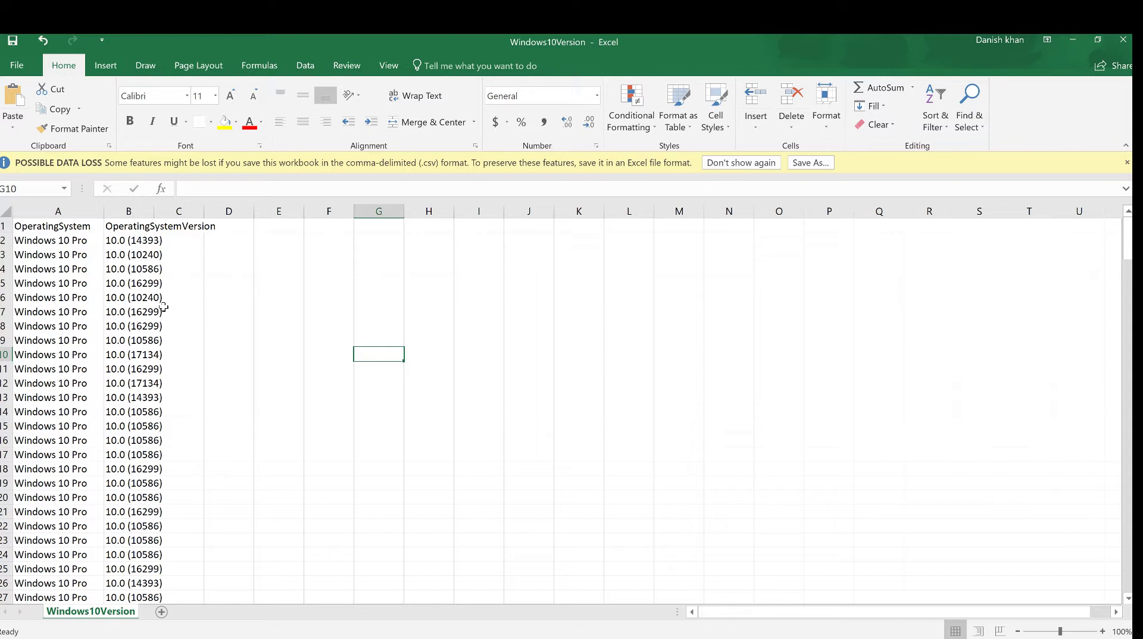
left_click(112, 357)
key("ctrl+a")
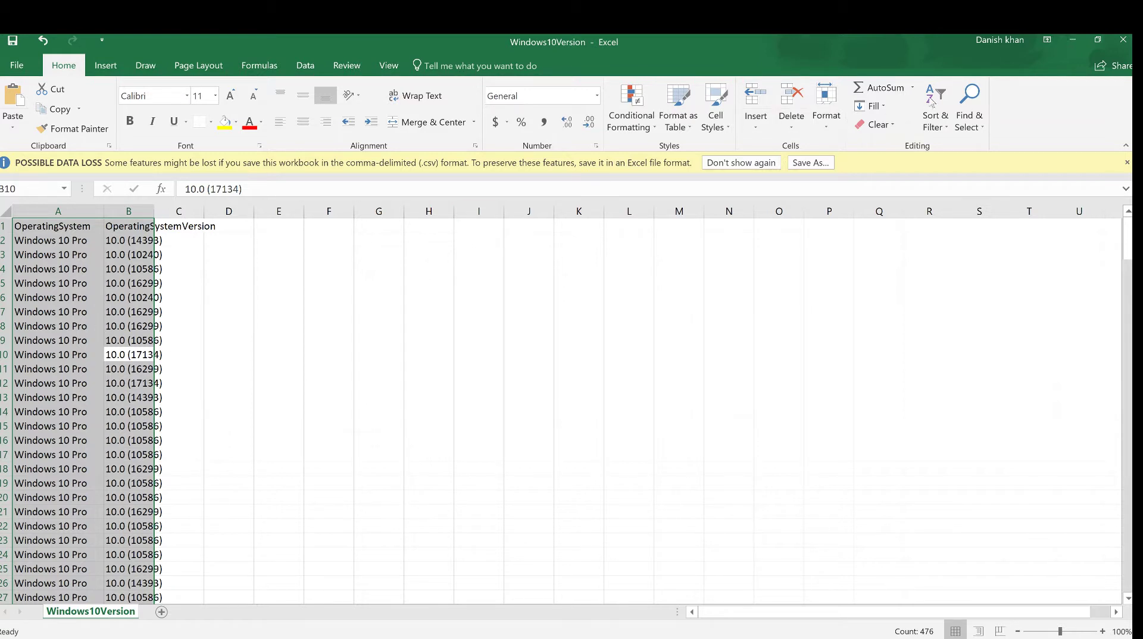
- Filter the OperatingSystemVersion column to show only 10.0 (14393) machines
left_click(940, 122)
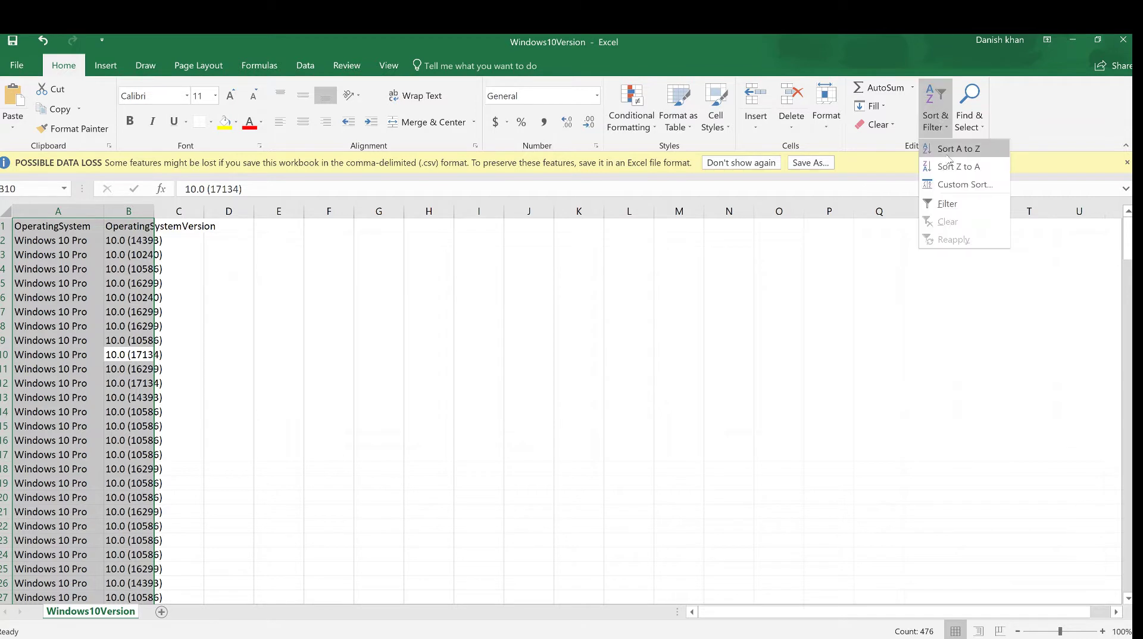
left_click(952, 205)
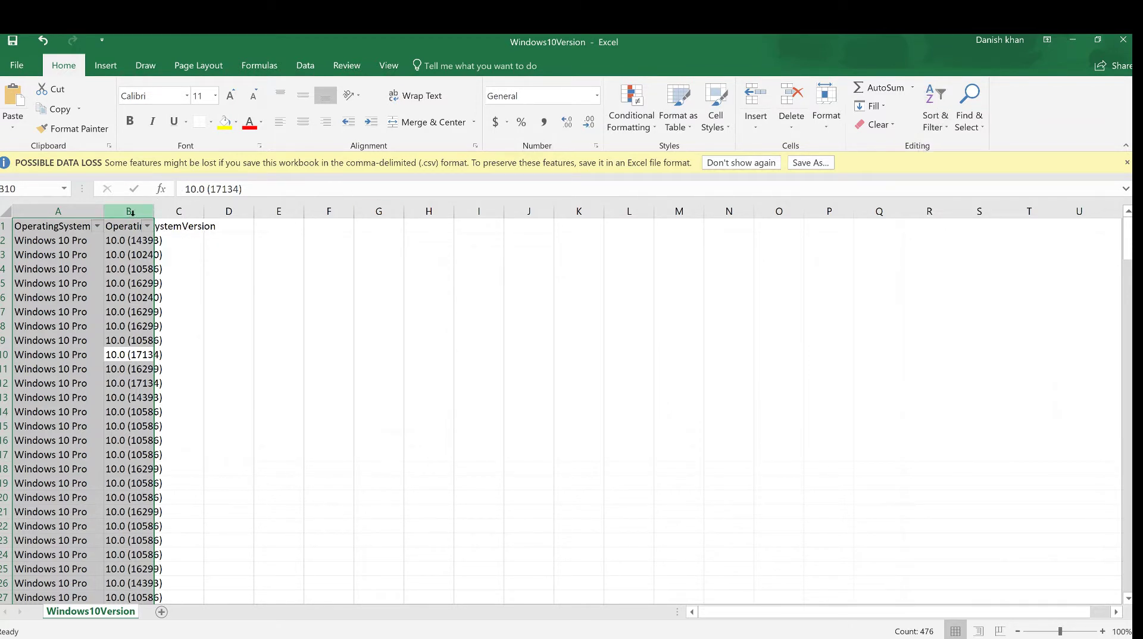
left_click(146, 226)
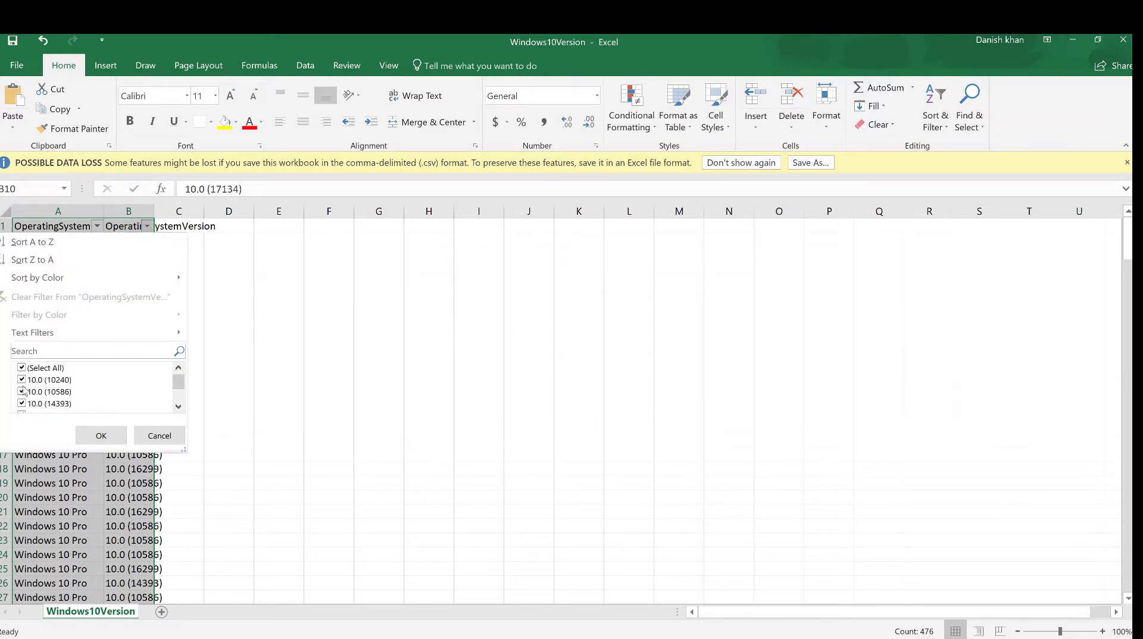
mouse_move(182, 387)
left_mouse_down()
mouse_move(182, 400)
mouse_move(180, 378)
left_mouse_up()
left_click(31, 369)
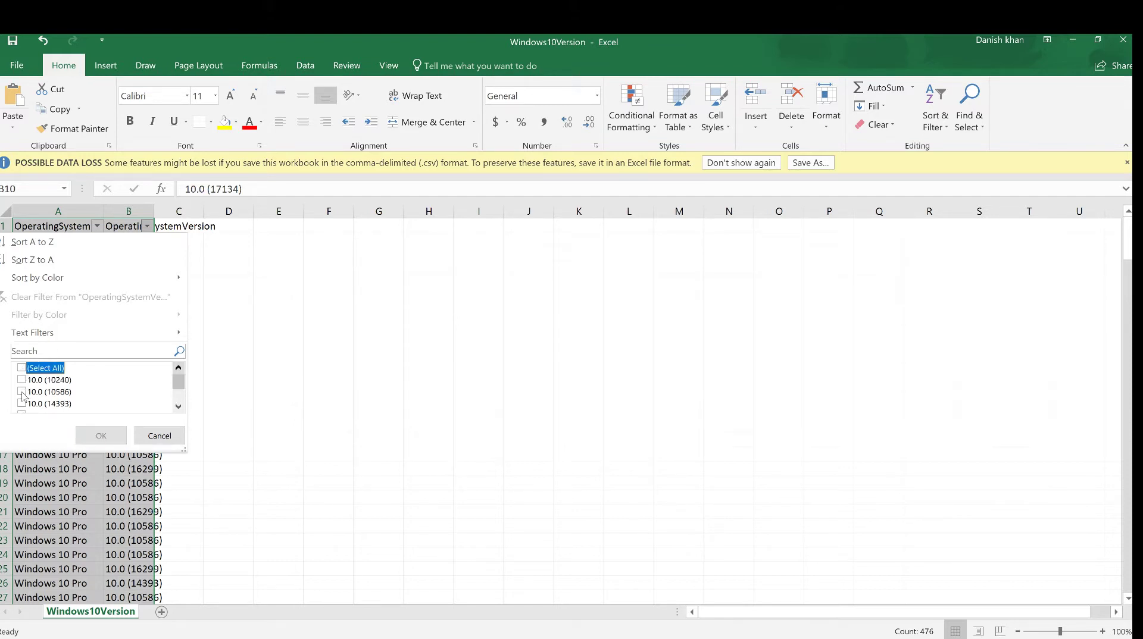
left_click(22, 403)
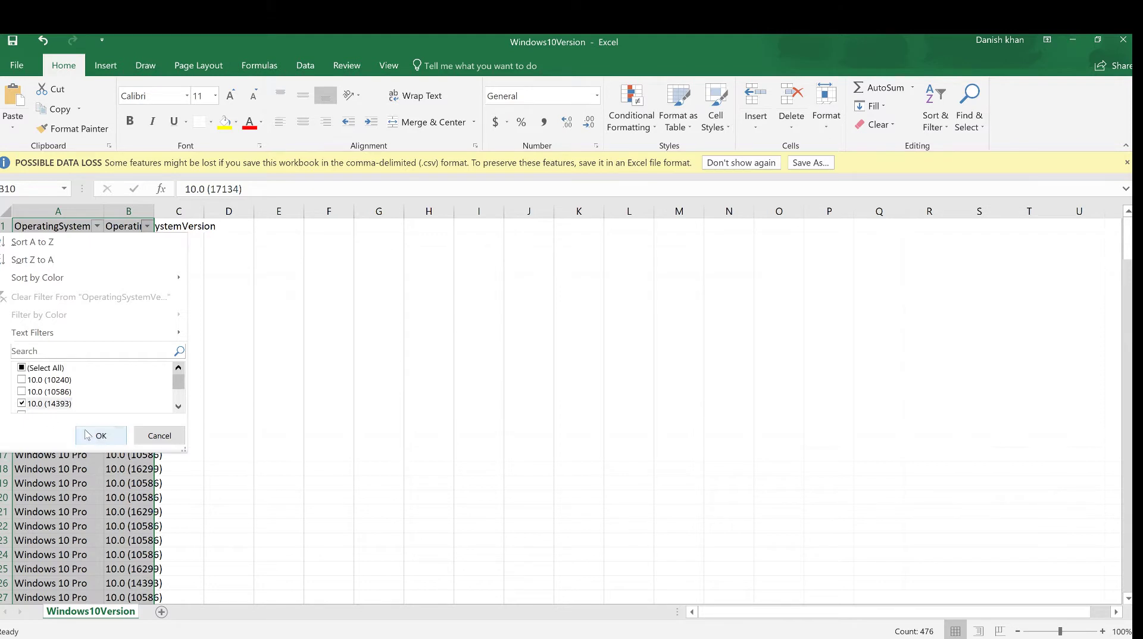
left_click(101, 436)
- Review the 79 of 237 filtered records, then bring up Windows search
scroll(58, 274, "down", 18)
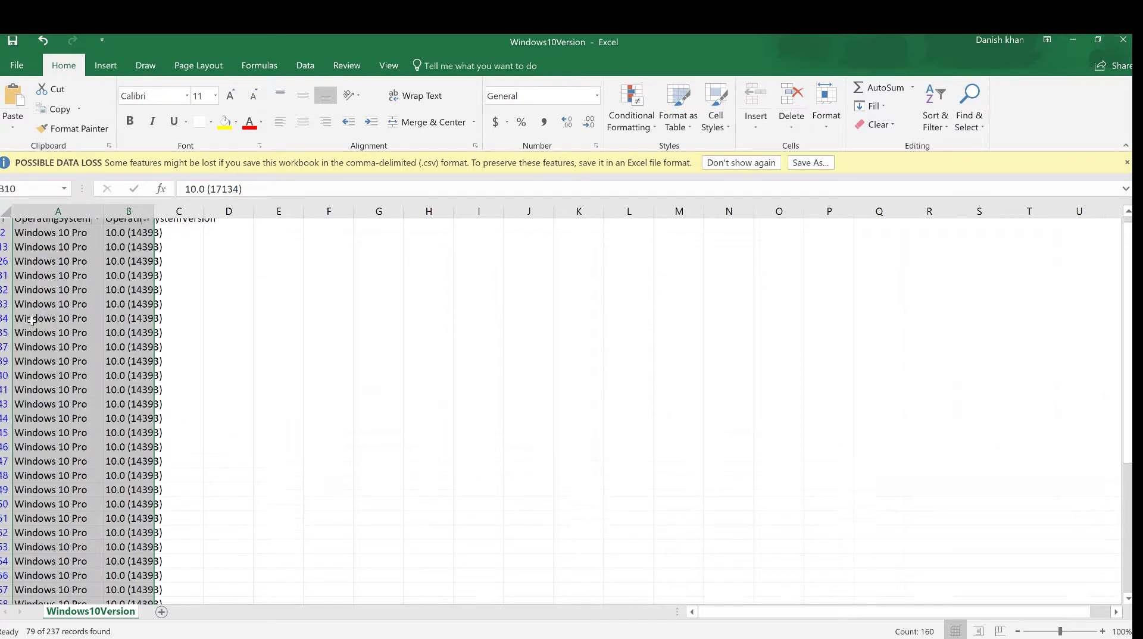
scroll(91, 510, "down", 8)
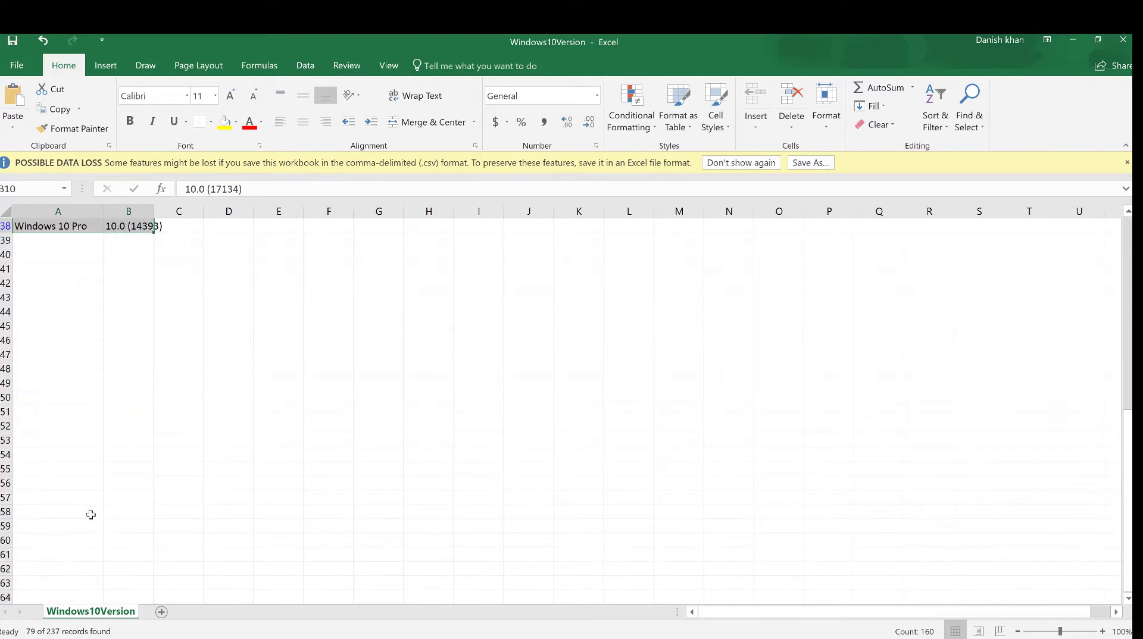
scroll(89, 515, "up", 4)
scroll(48, 391, "up", 8)
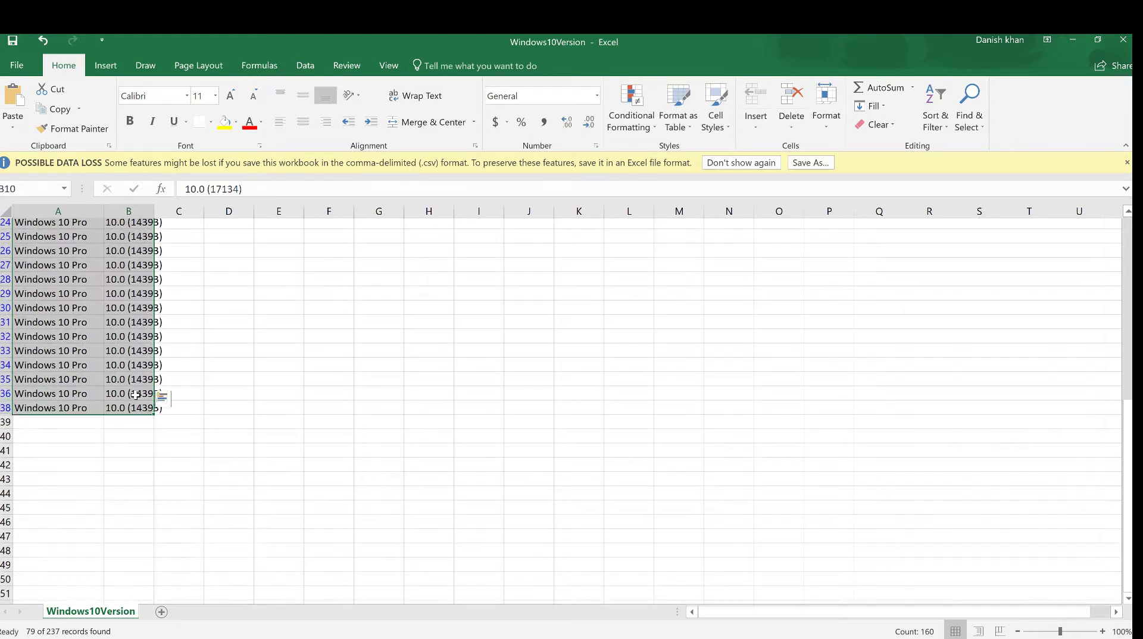
scroll(147, 373, "up", 15)
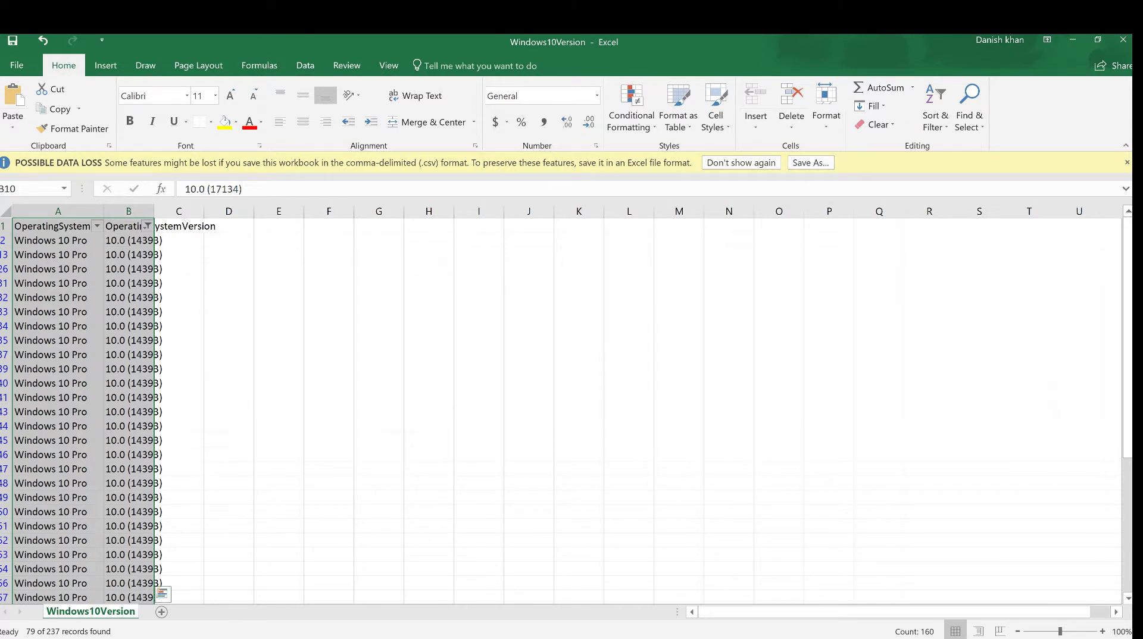
key("super+s")
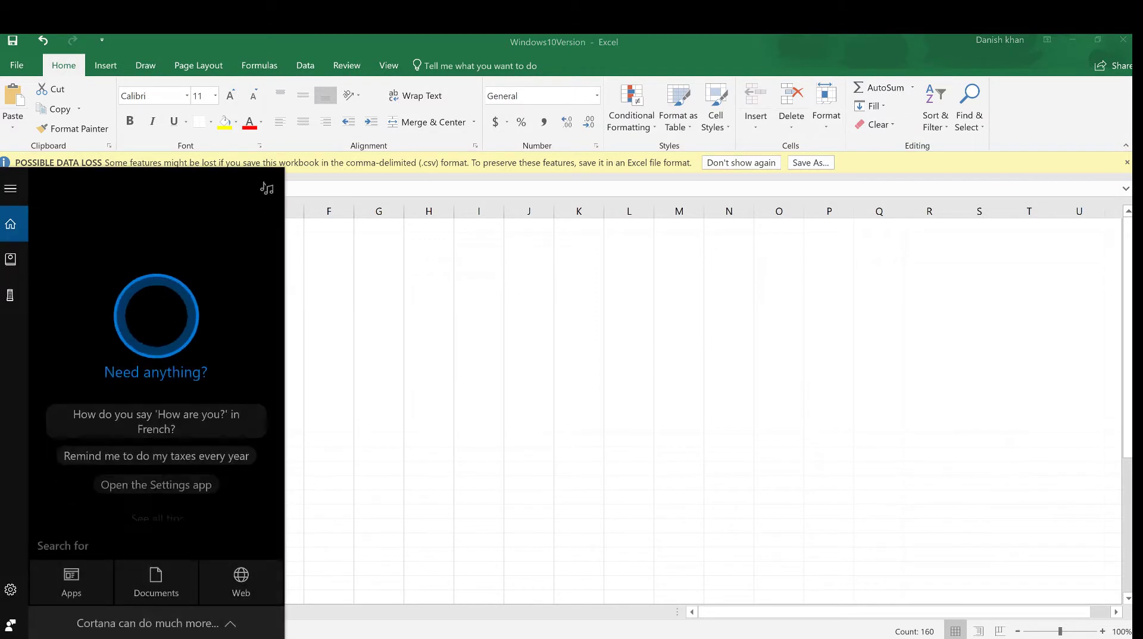
- Run winver to confirm version 1709 (OS Build 16299.431), then return to Chrome
type("win")
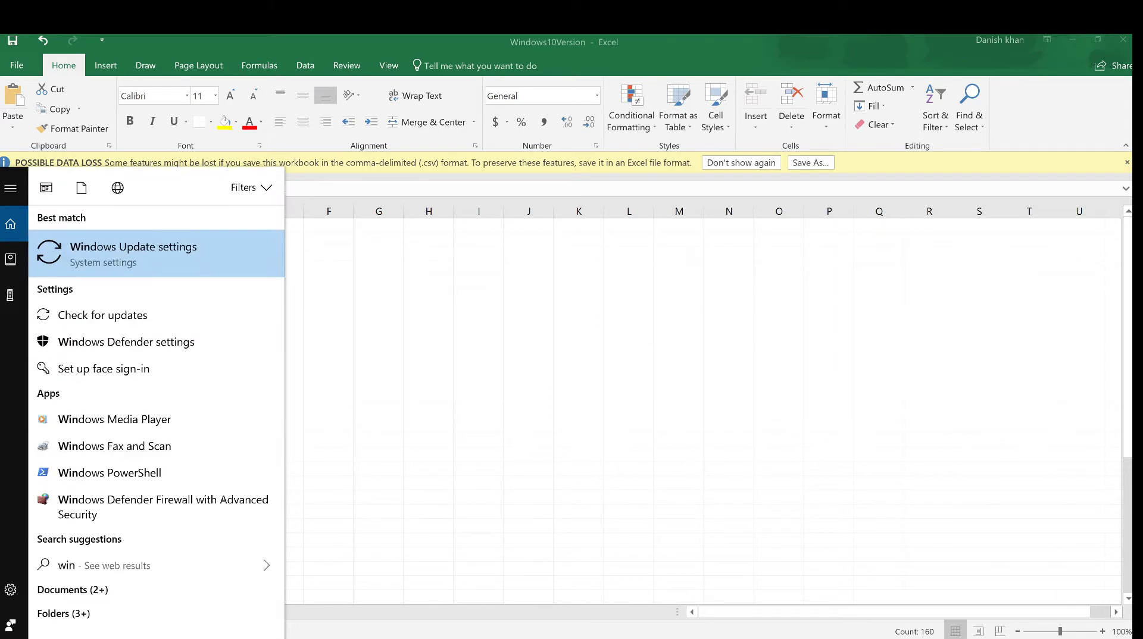
type("ver")
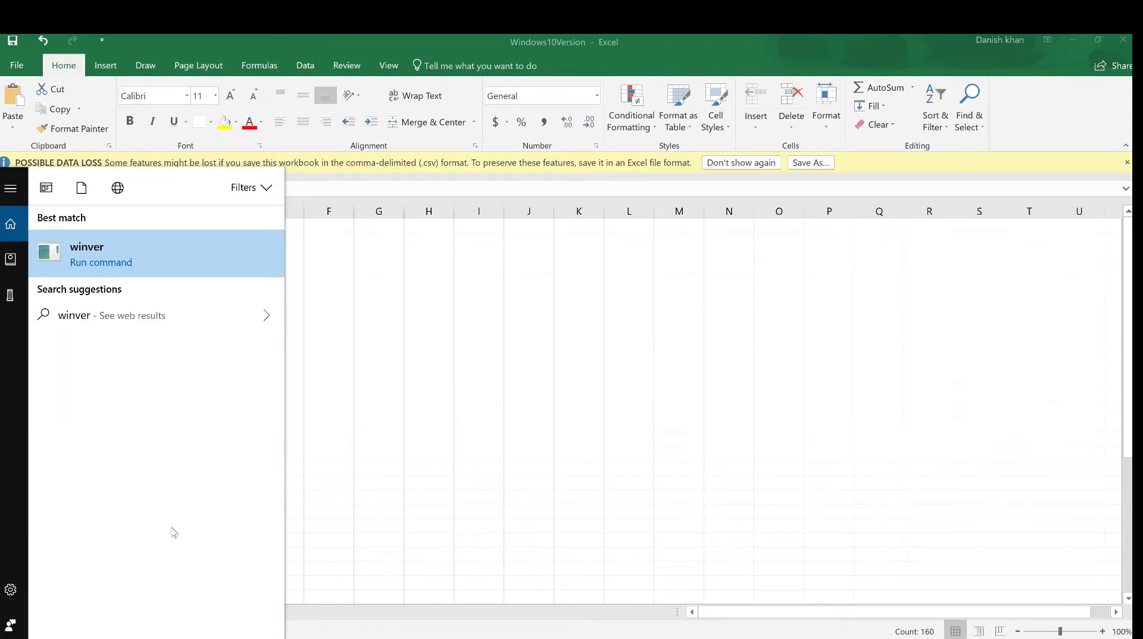
left_click(146, 254)
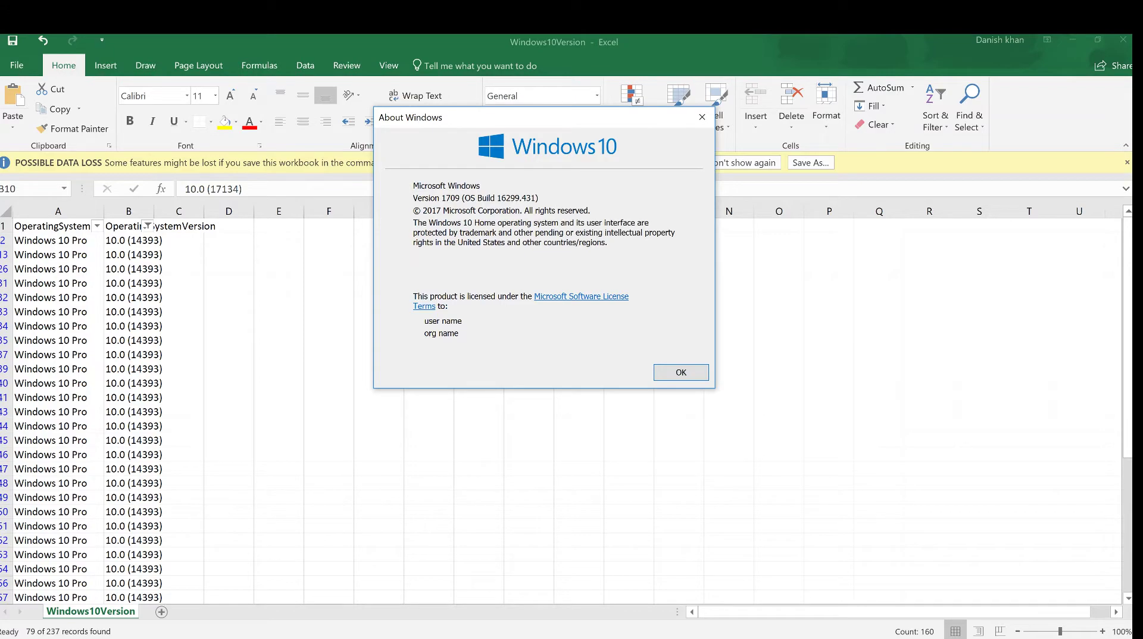
key("alt+Tab")
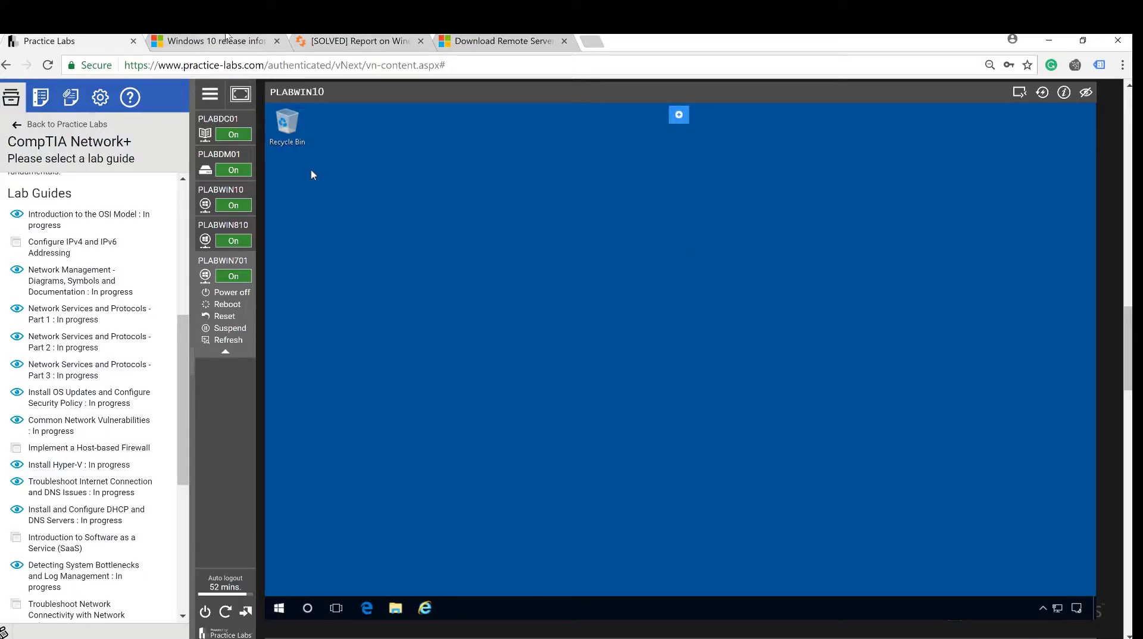
- Open Microsoft's Windows 10 release information page from the Google results and scroll to the versions table
left_click(218, 46)
scroll(308, 293, "up", 5)
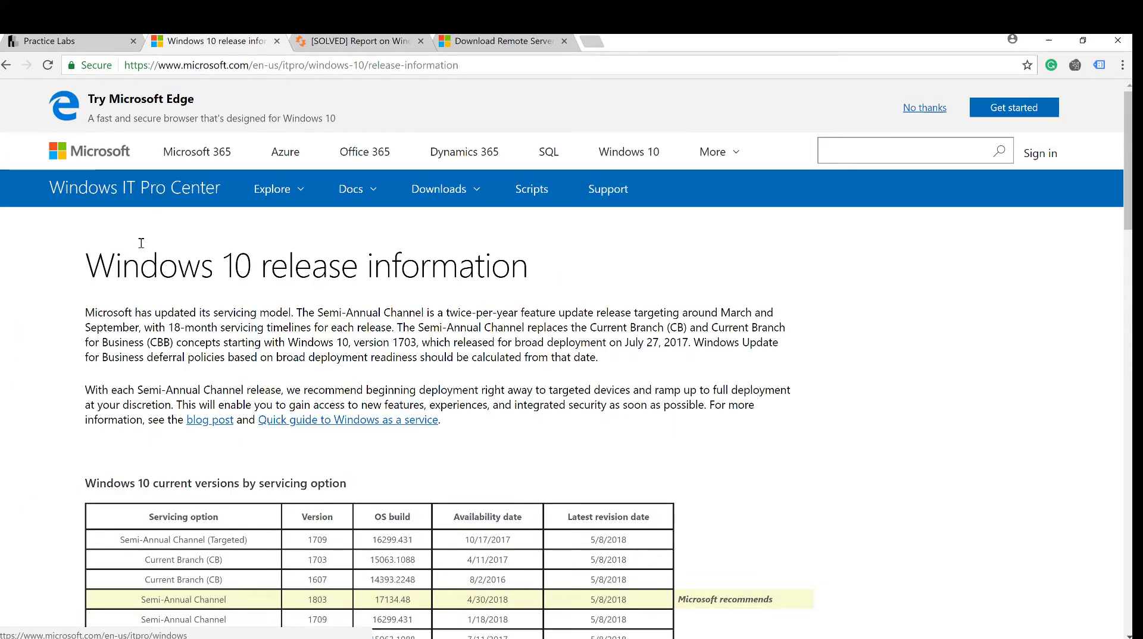
left_click(7, 65)
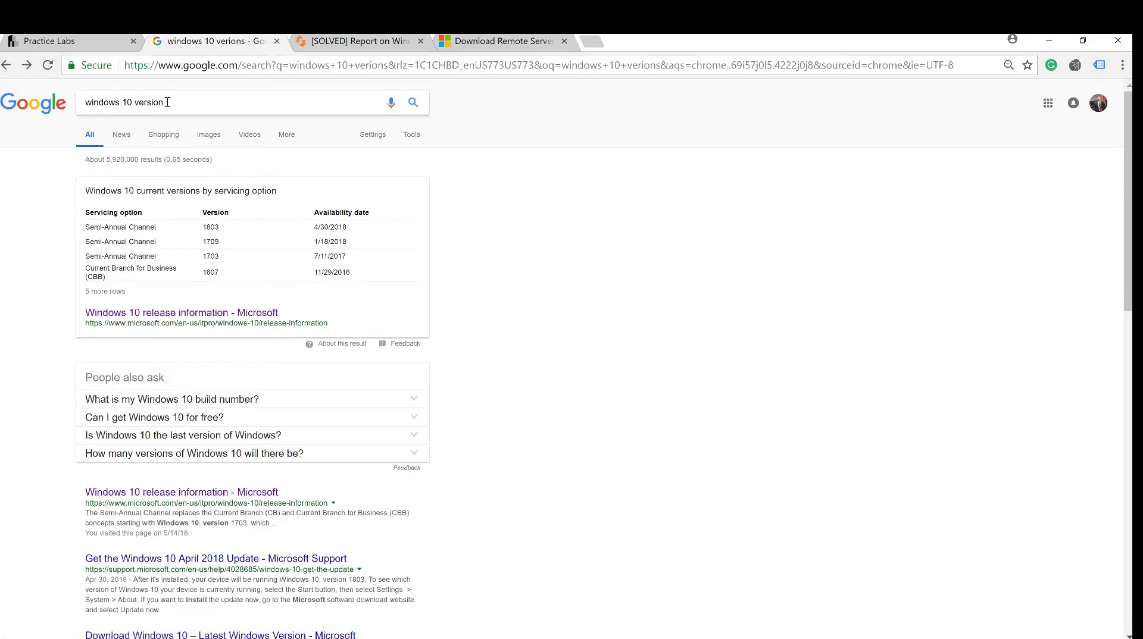
left_click_drag(168, 102, 54, 102)
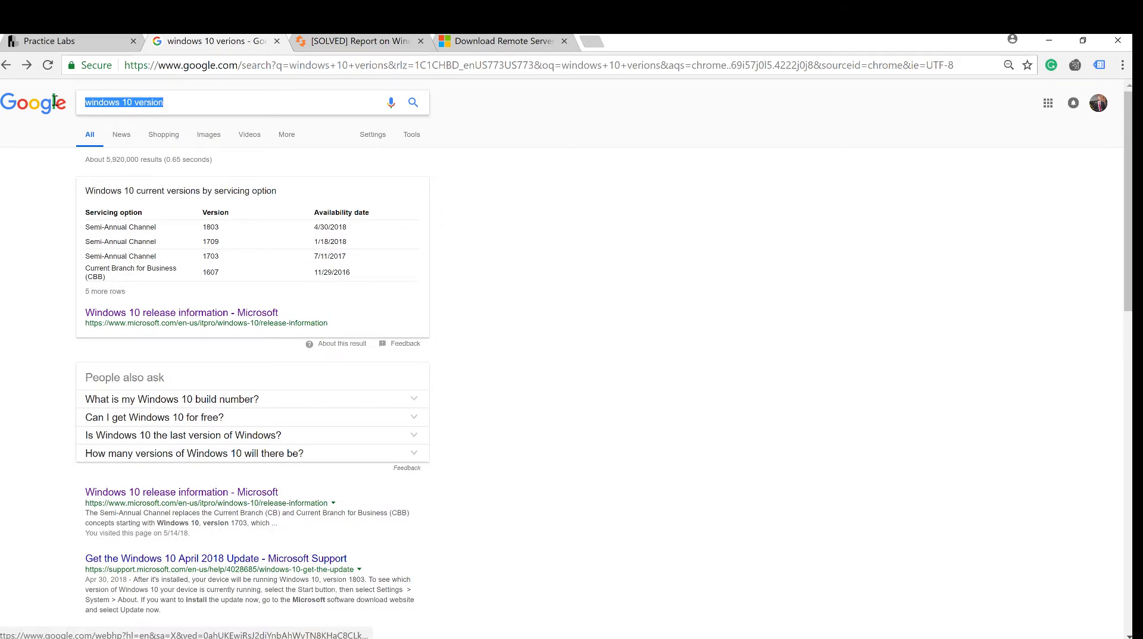
left_click(187, 314)
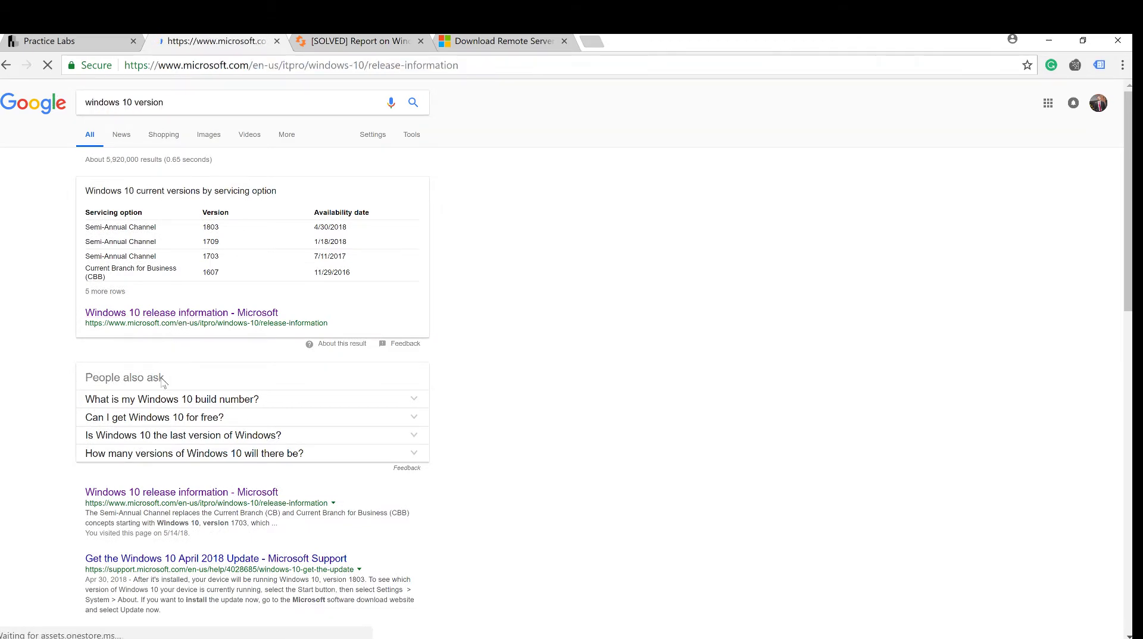
scroll(310, 437, "down", 5)
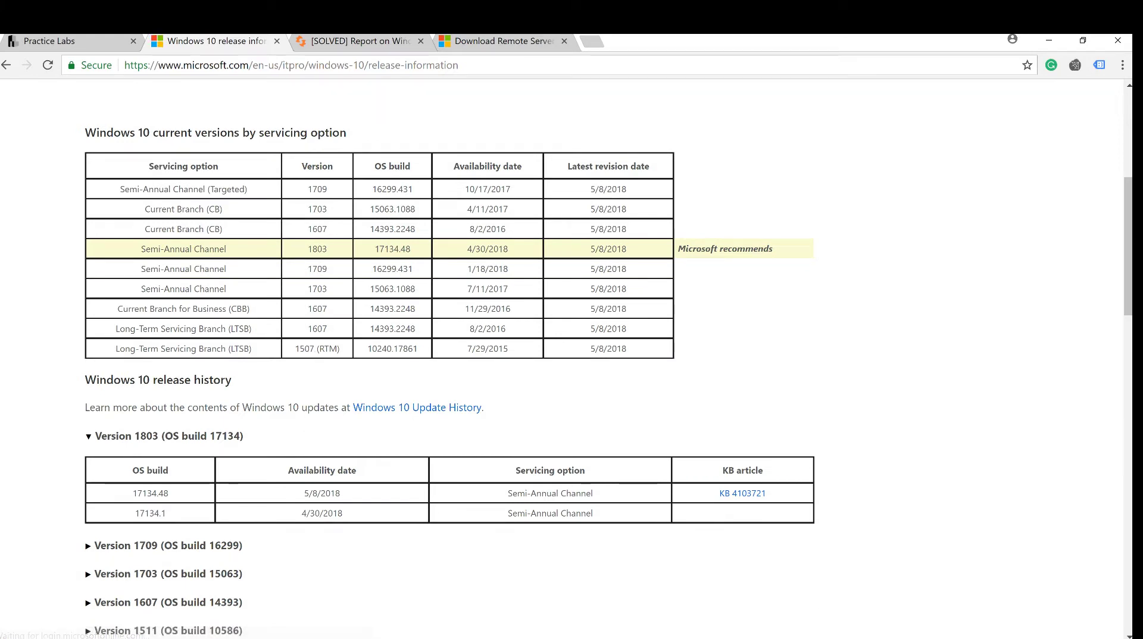
- Compare build 16299.431 in About Windows against the versions table, then close the dialog
mouse_move(851, 638)
left_click(972, 592)
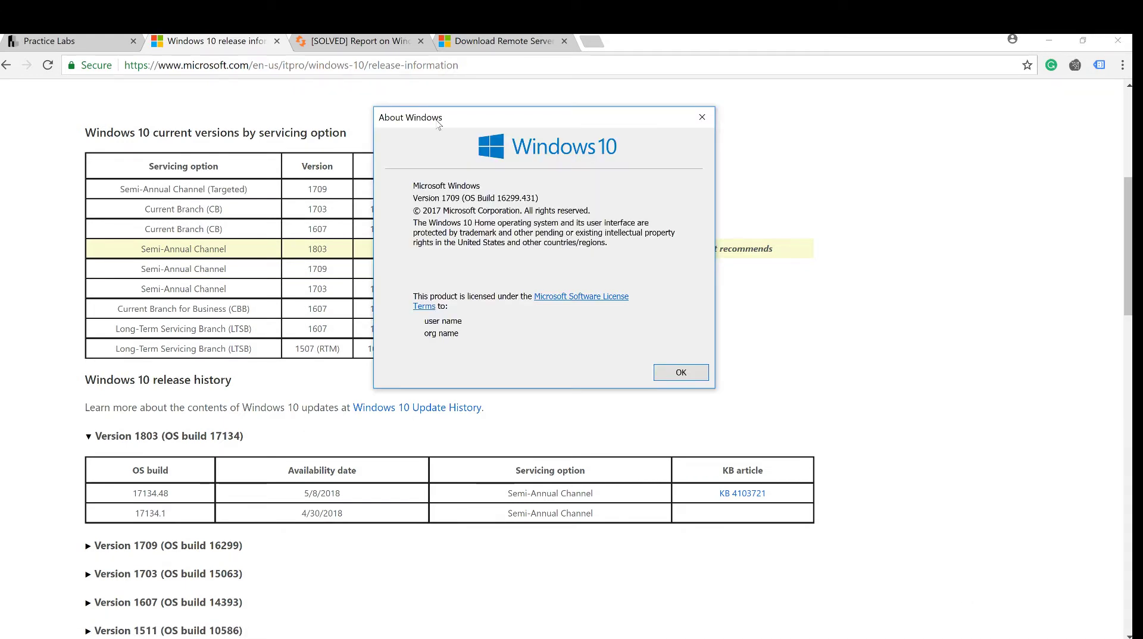
left_click_drag(434, 119, 769, 104)
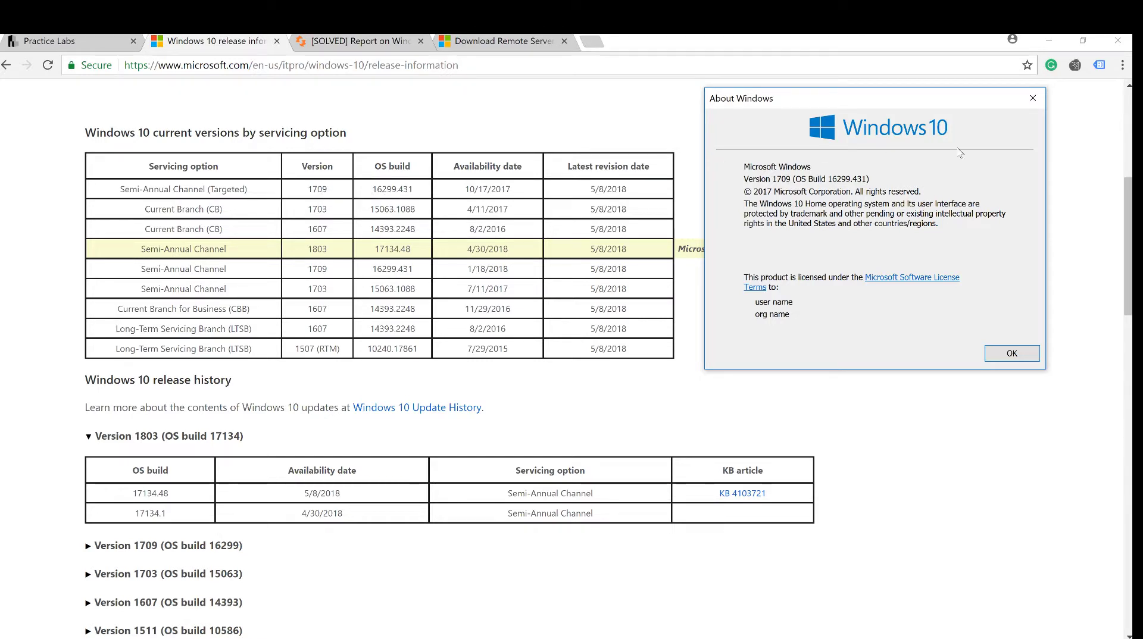
left_click(1033, 102)
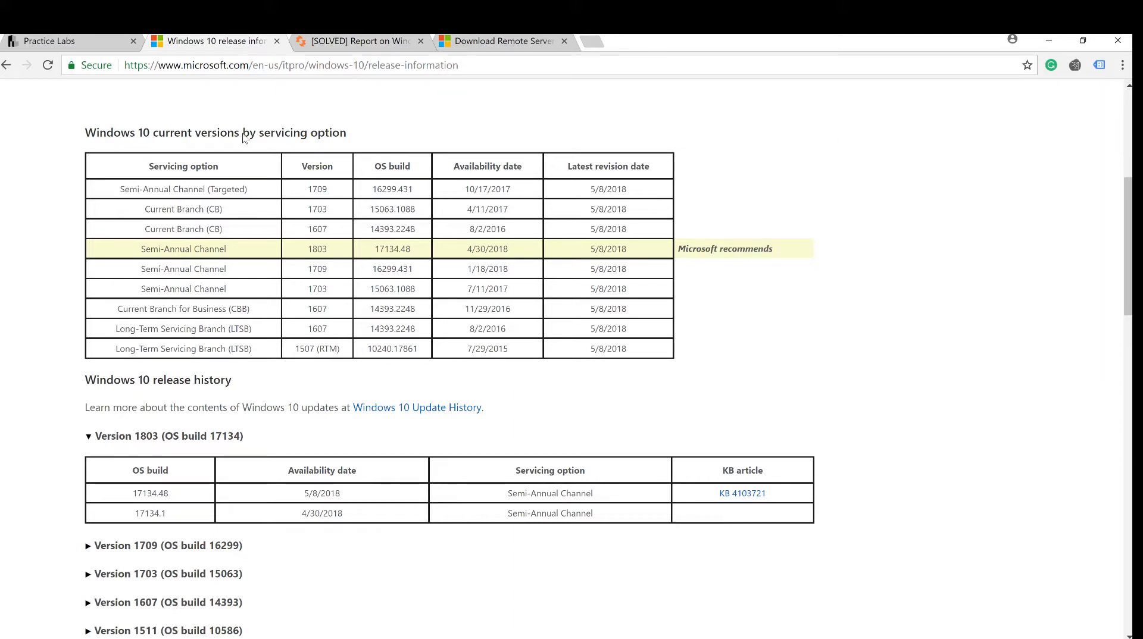
left_click(109, 41)
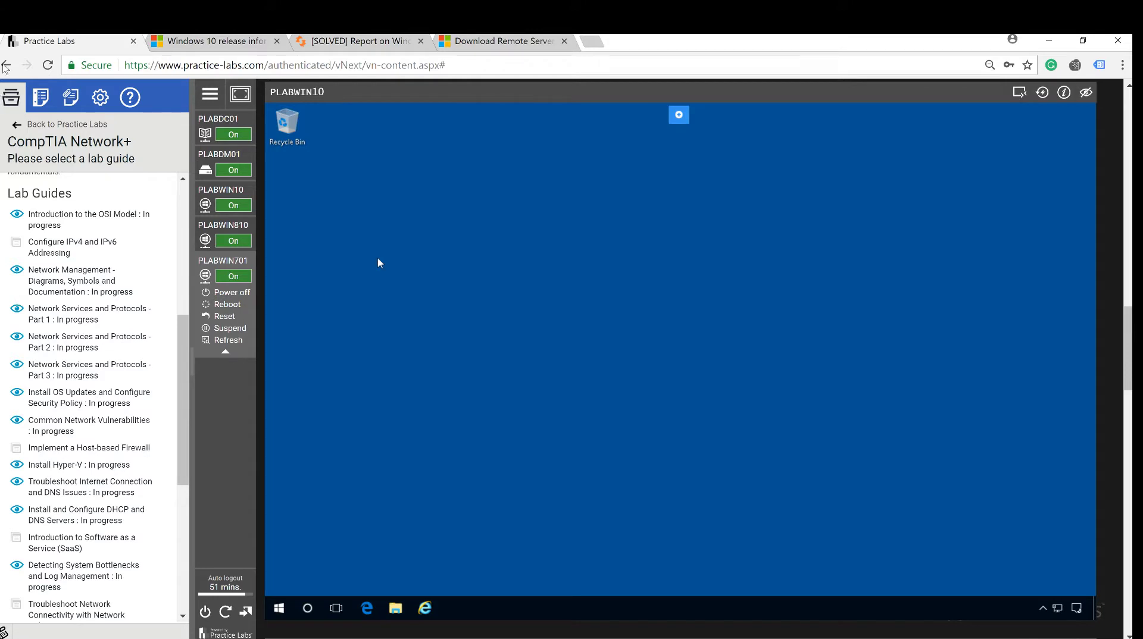
- Open the N10-007 - CompTIA Network+ lab from the Practice Labs list
left_click(16, 126)
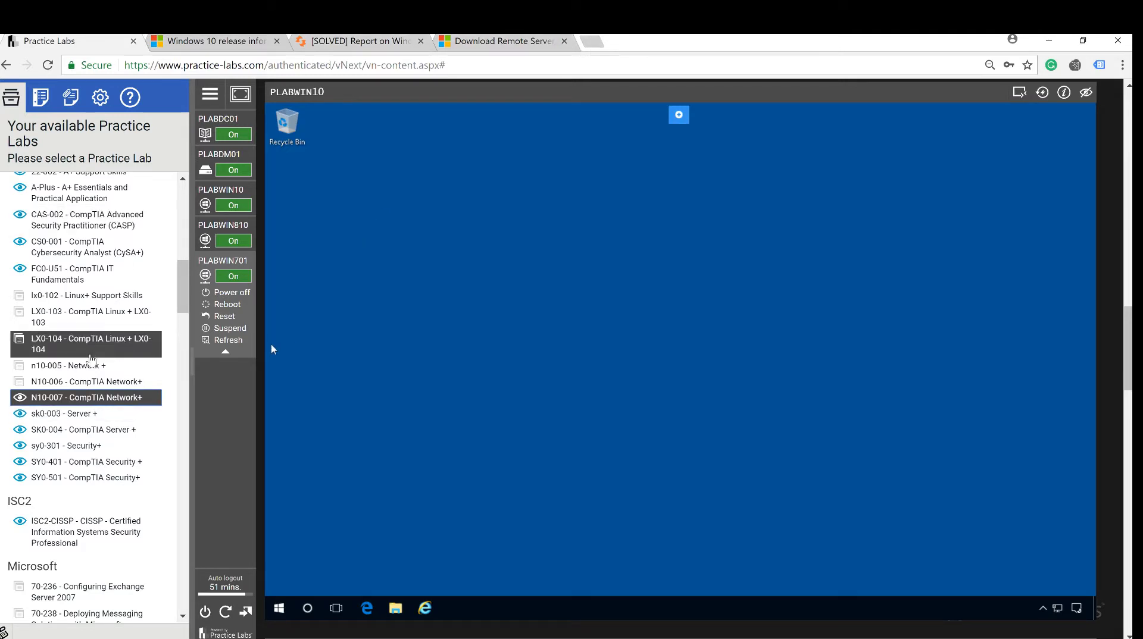
left_click(224, 135)
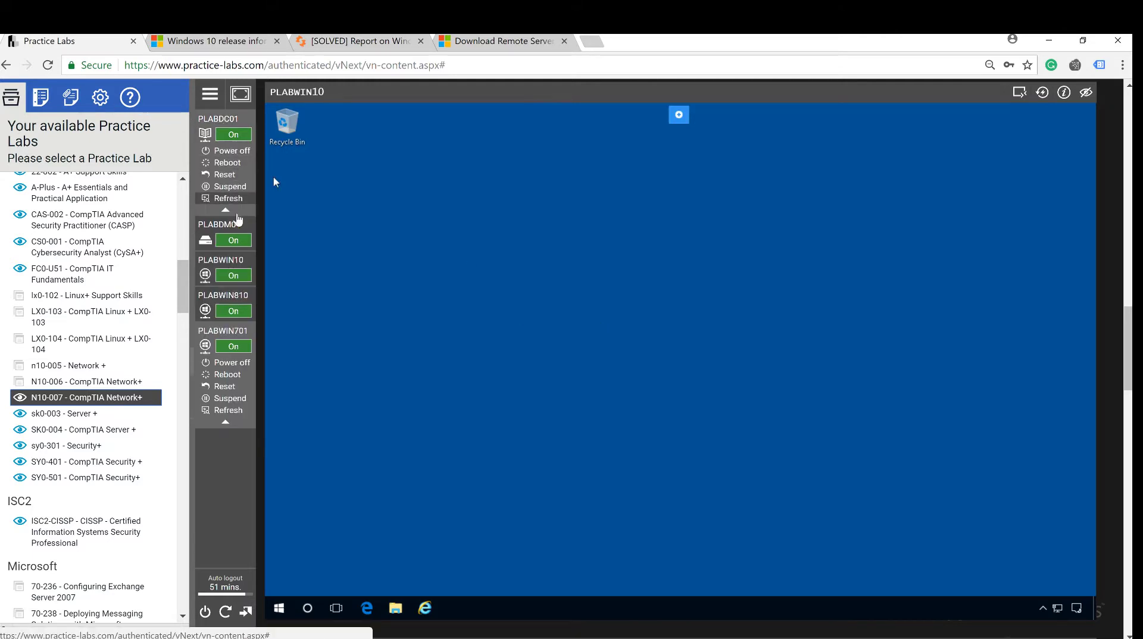
mouse_move(242, 205)
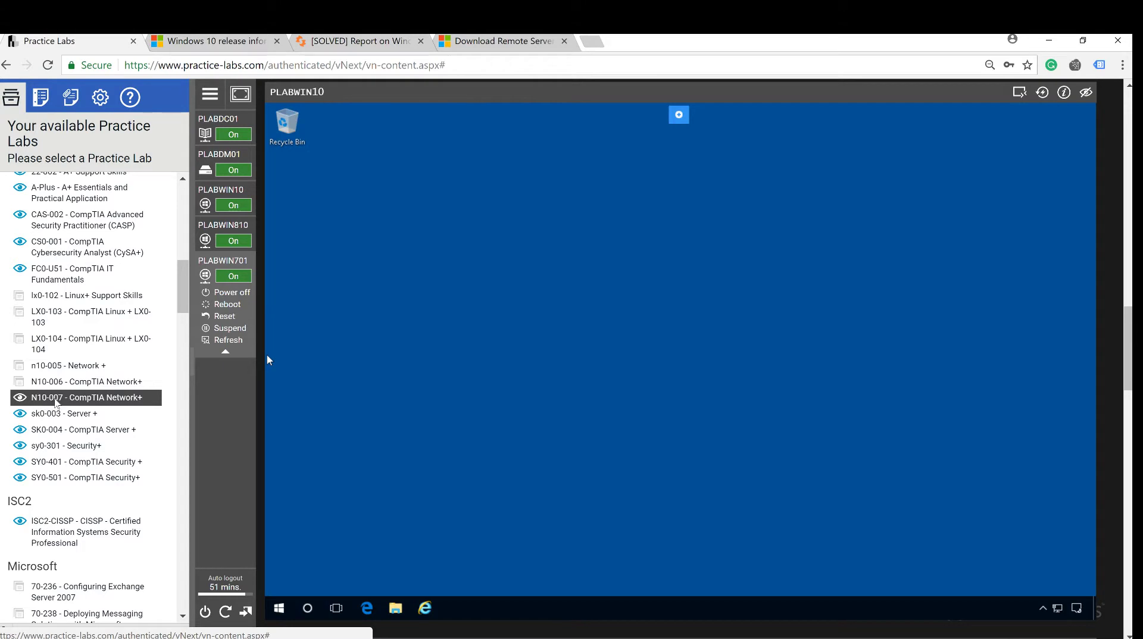
left_click(55, 403)
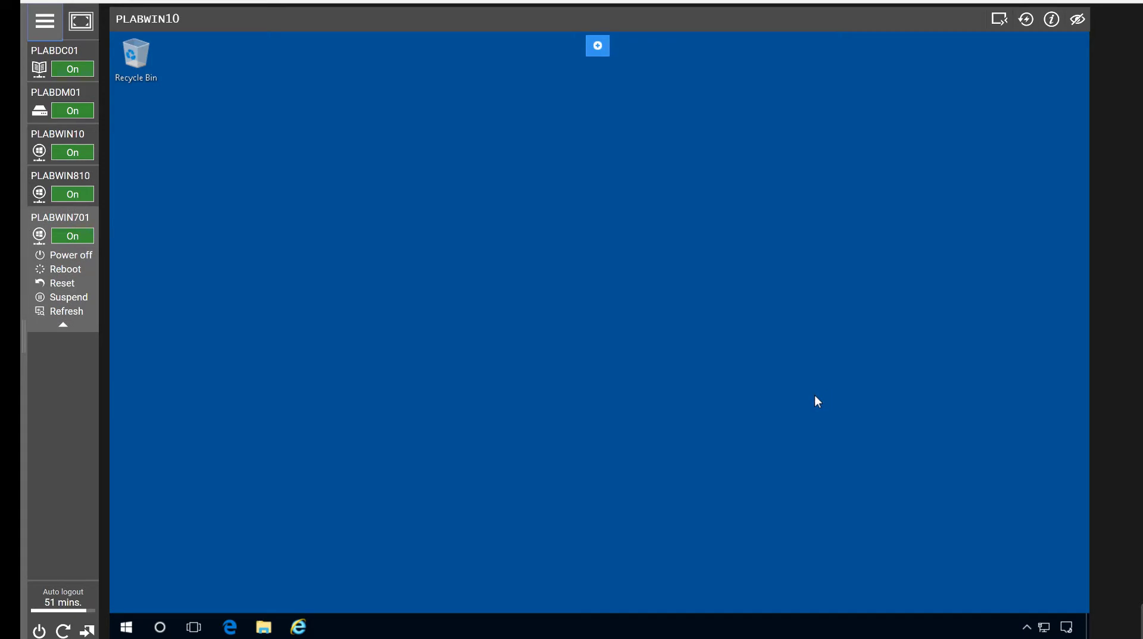
- Reset the auto-logout timer to 60 minutes, browse the lab VMs, and switch the console to PLABDC01
left_click(63, 604)
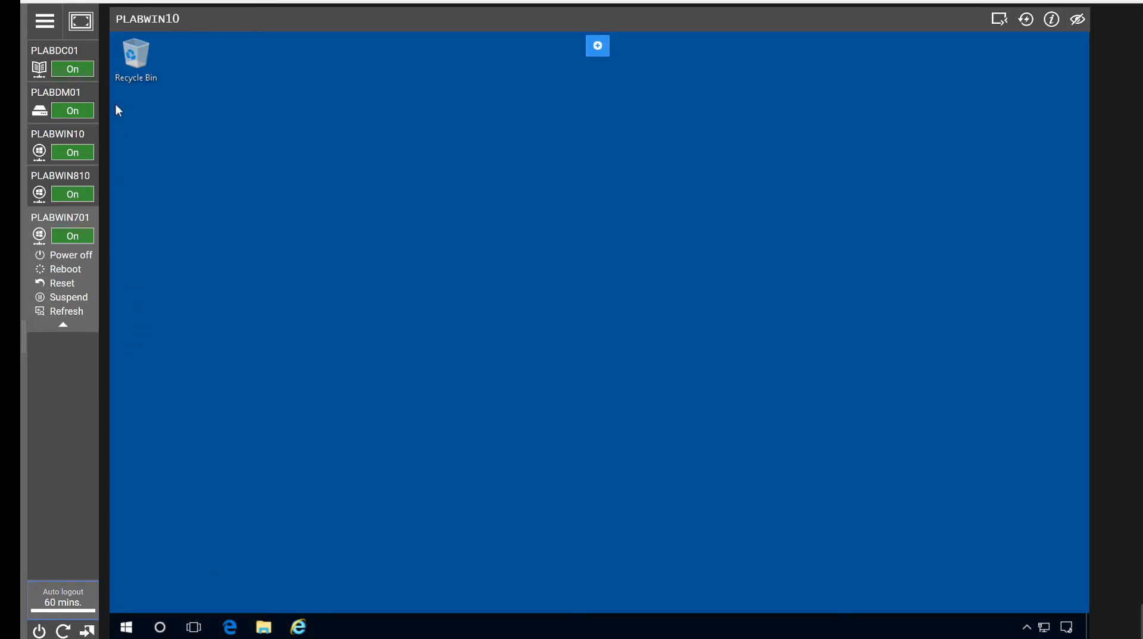
left_click(83, 62)
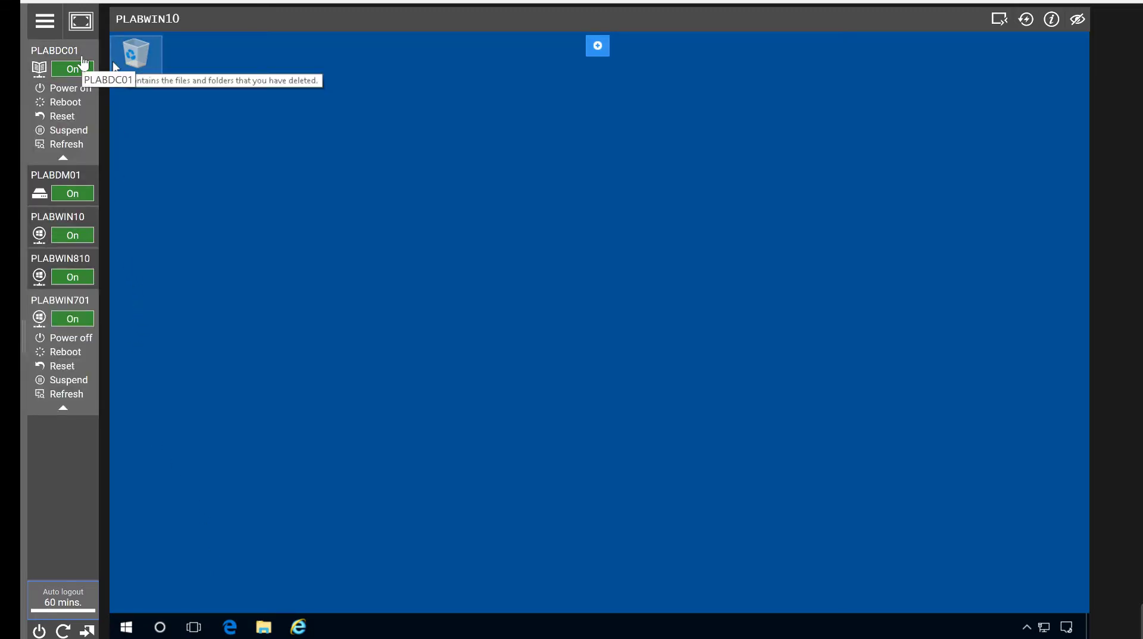
left_click(83, 63)
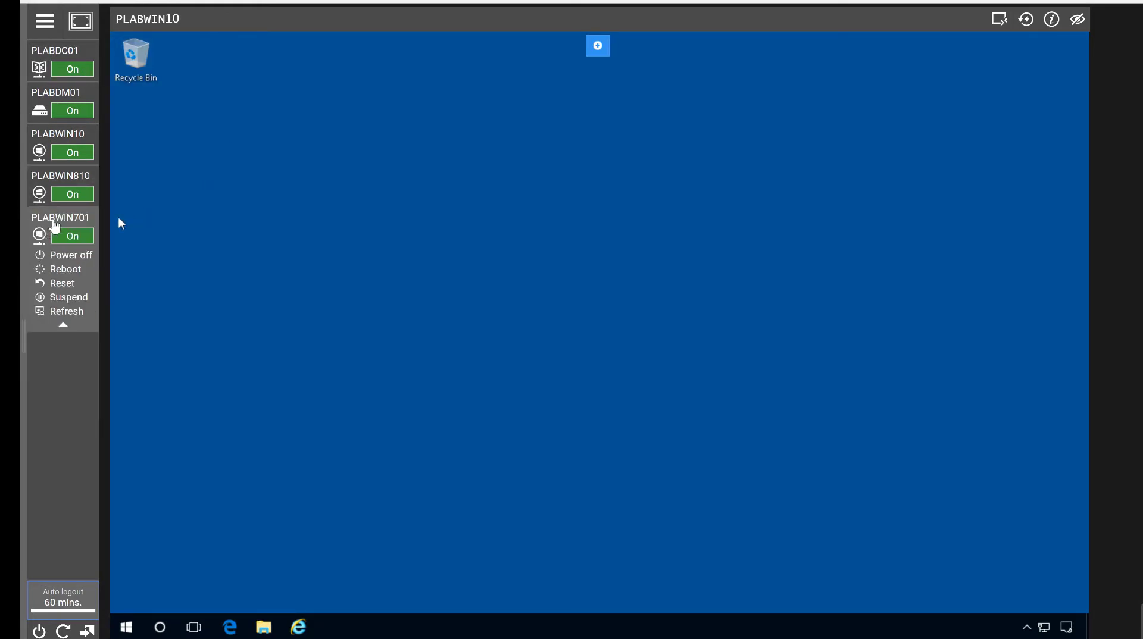
left_click(75, 194)
left_click(72, 152)
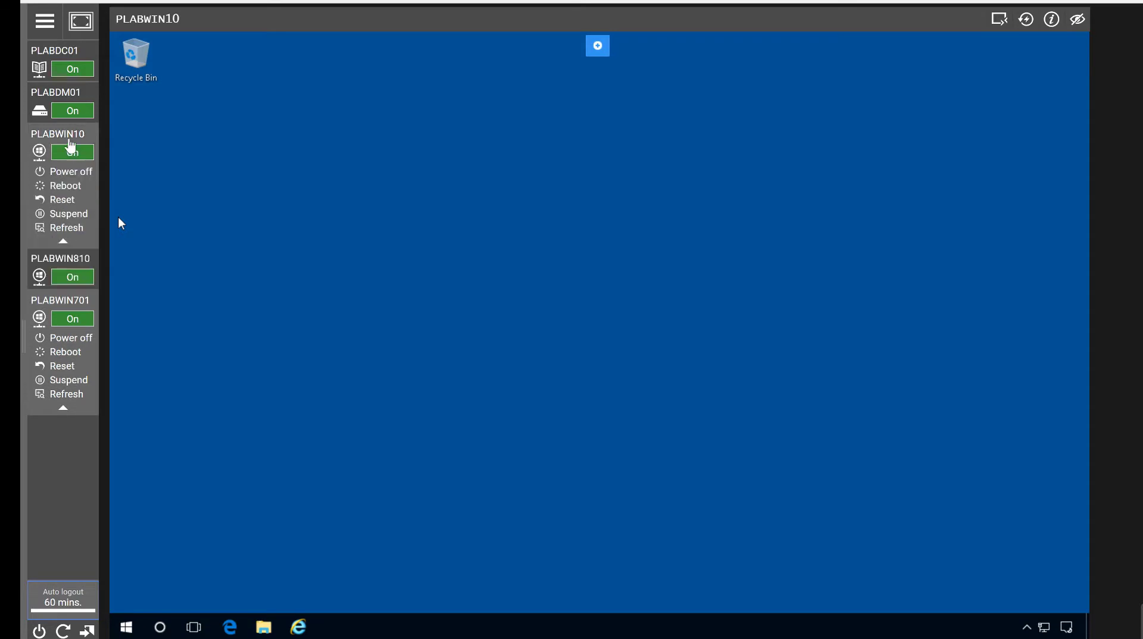
left_click(69, 150)
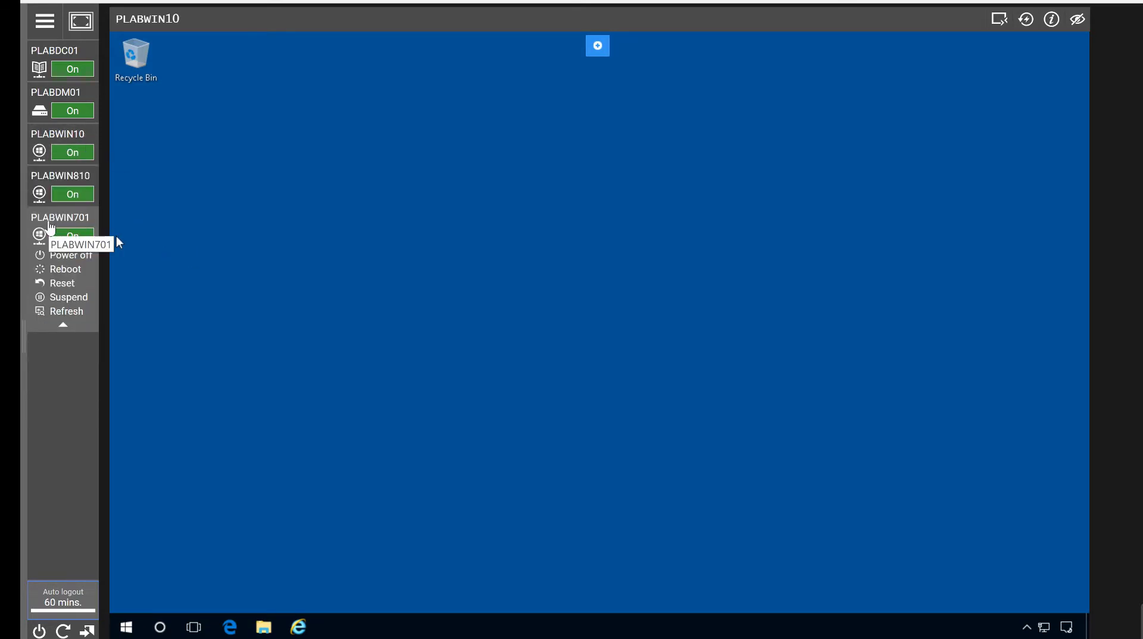
left_click(46, 226)
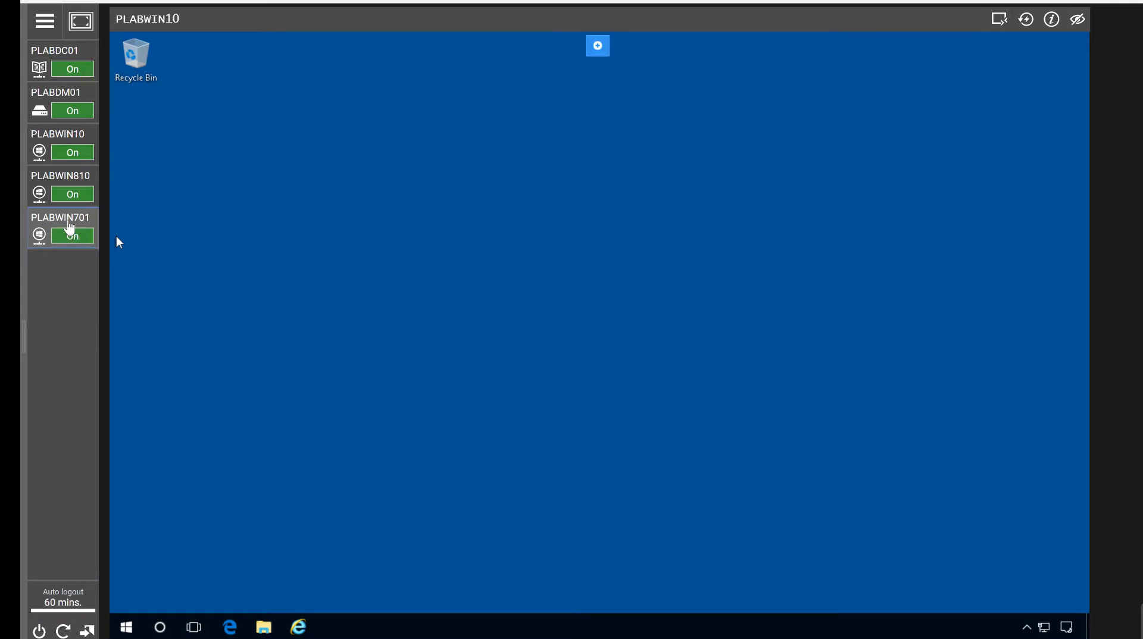
left_click(70, 226)
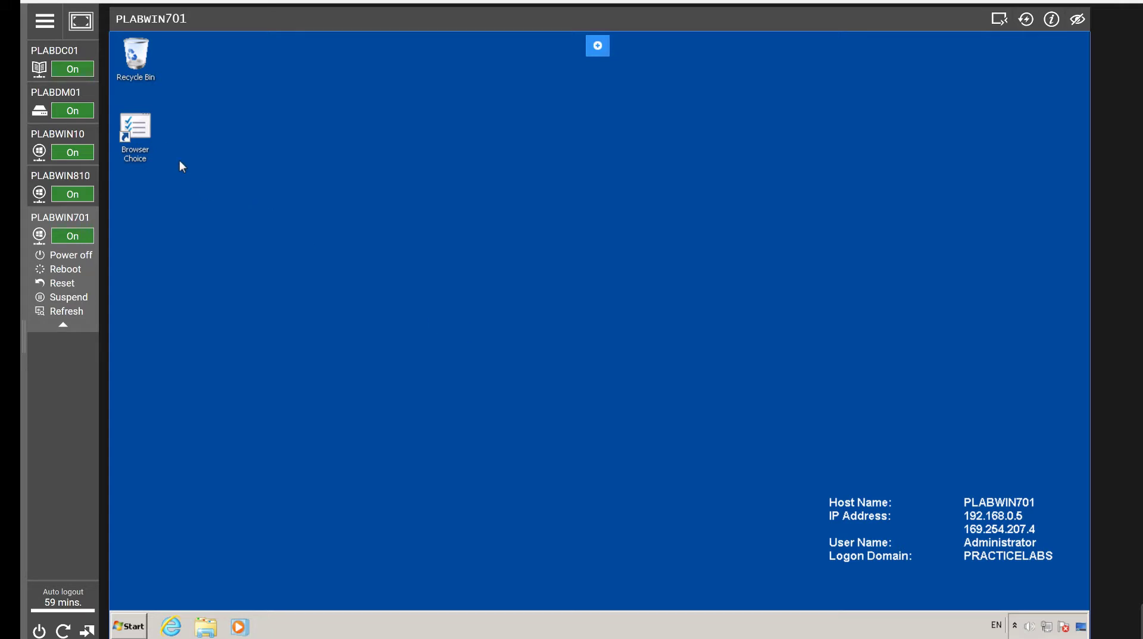
left_click(65, 52)
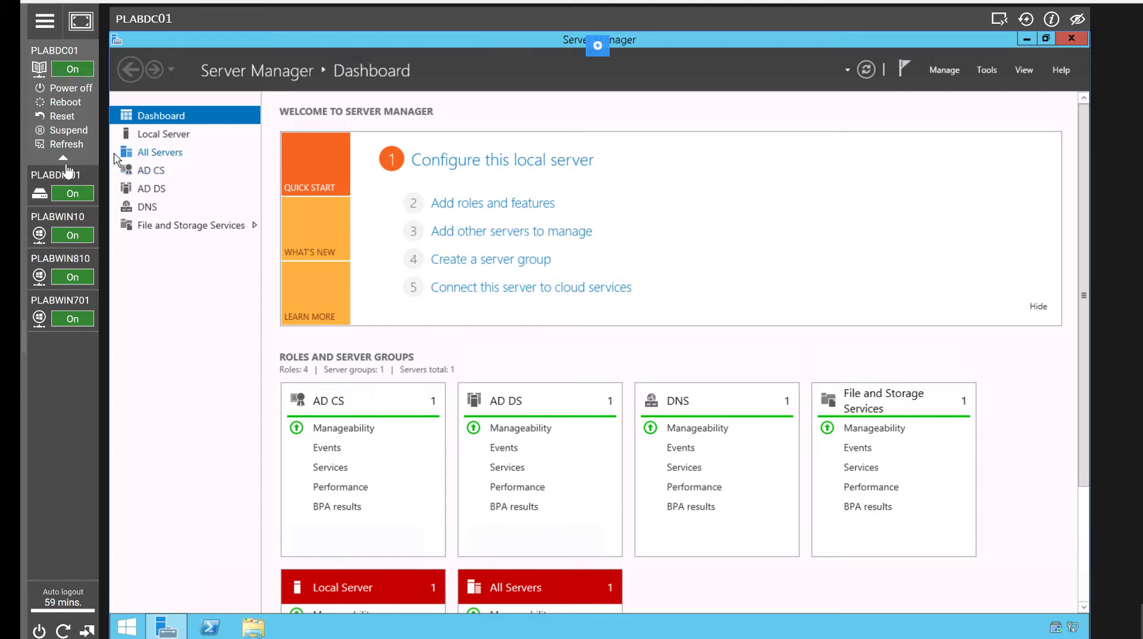
- Switch the console to PLABDM01, then to the PLABWIN701 Windows 7 desktop
left_click(45, 178)
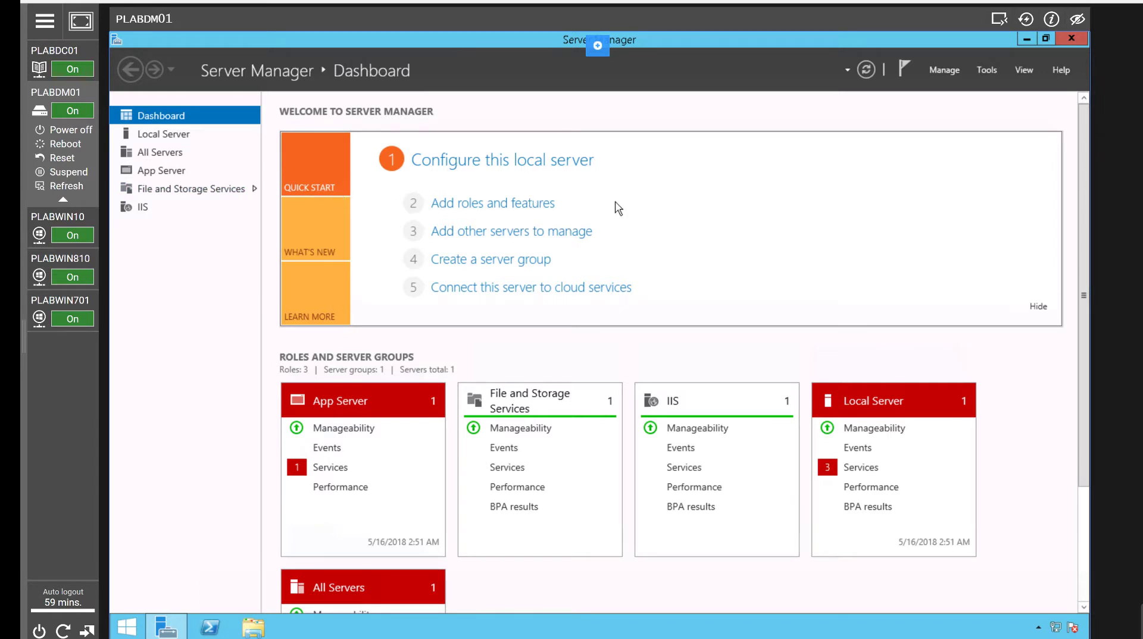
left_click(53, 280)
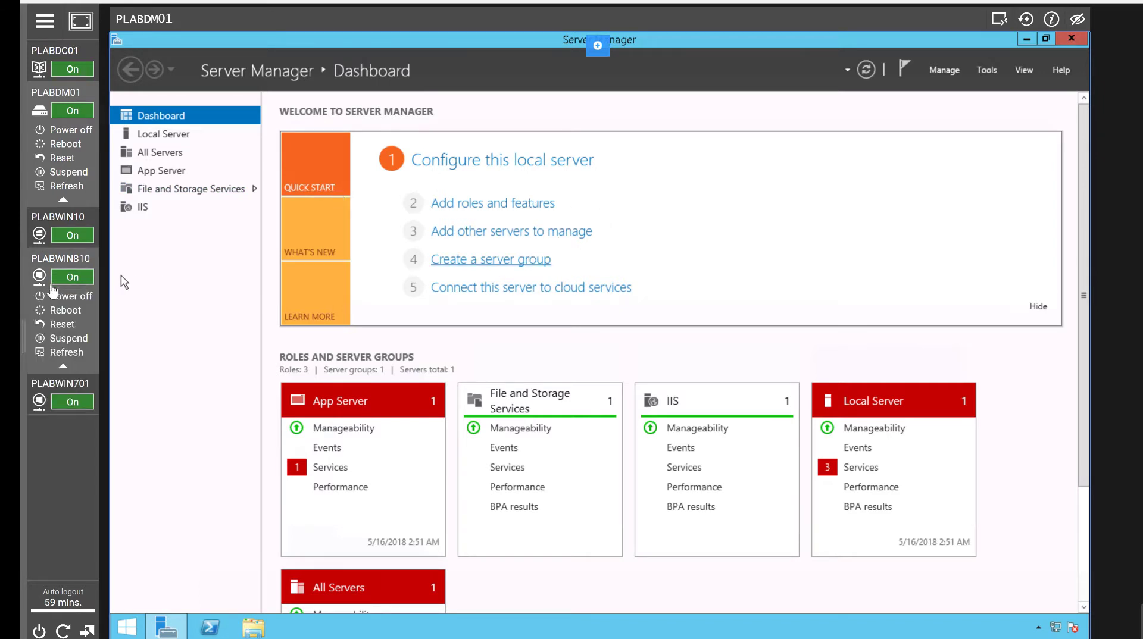
left_click(62, 384)
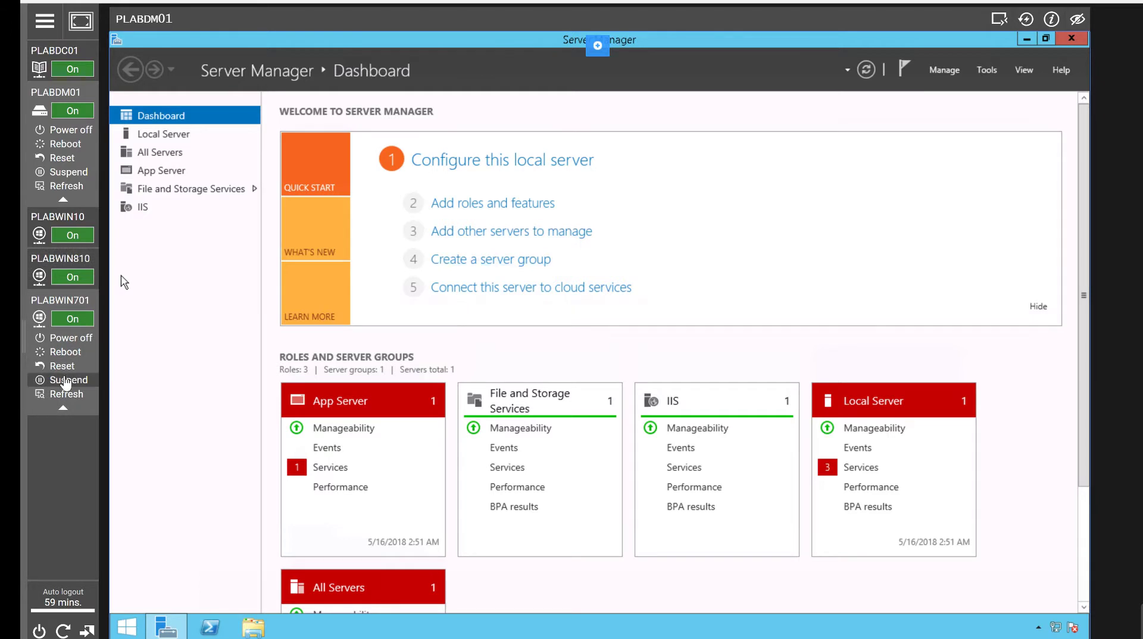
left_click(41, 306)
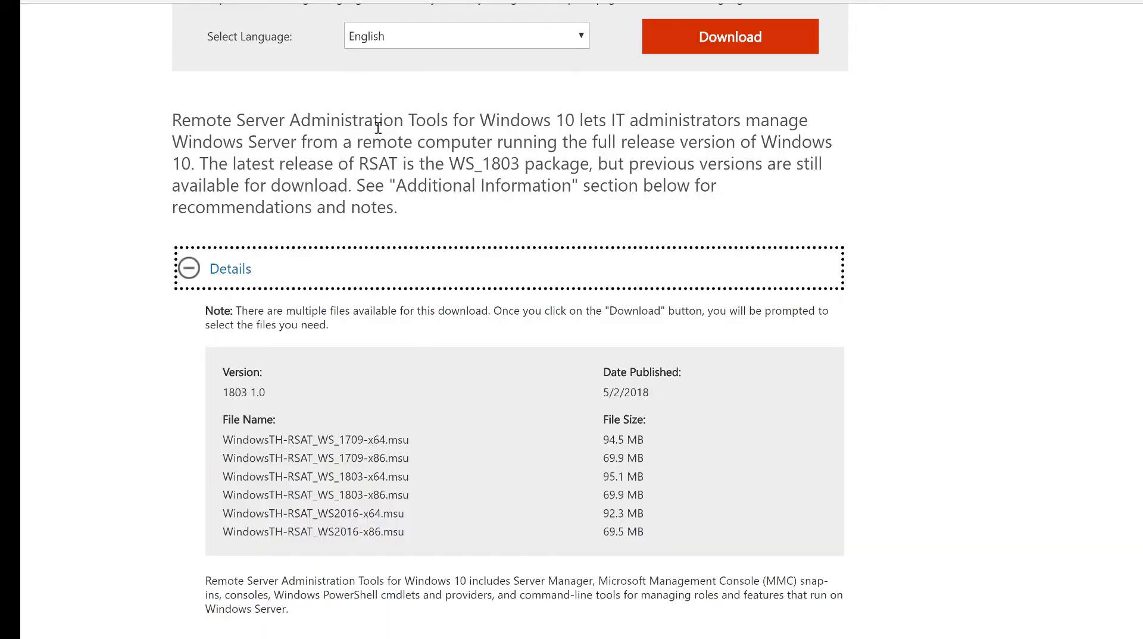
- Look over the RSAT for Windows 10 download page, then launch Internet Explorer on PLABWIN701
scroll(381, 149, "up", 10)
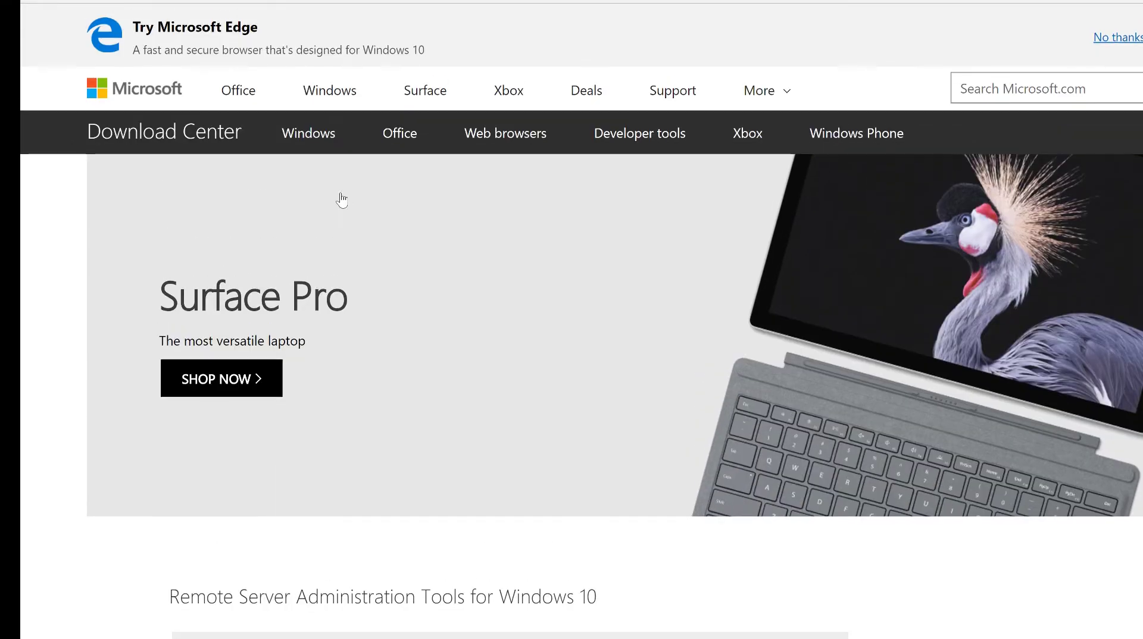
scroll(341, 200, "down", 8)
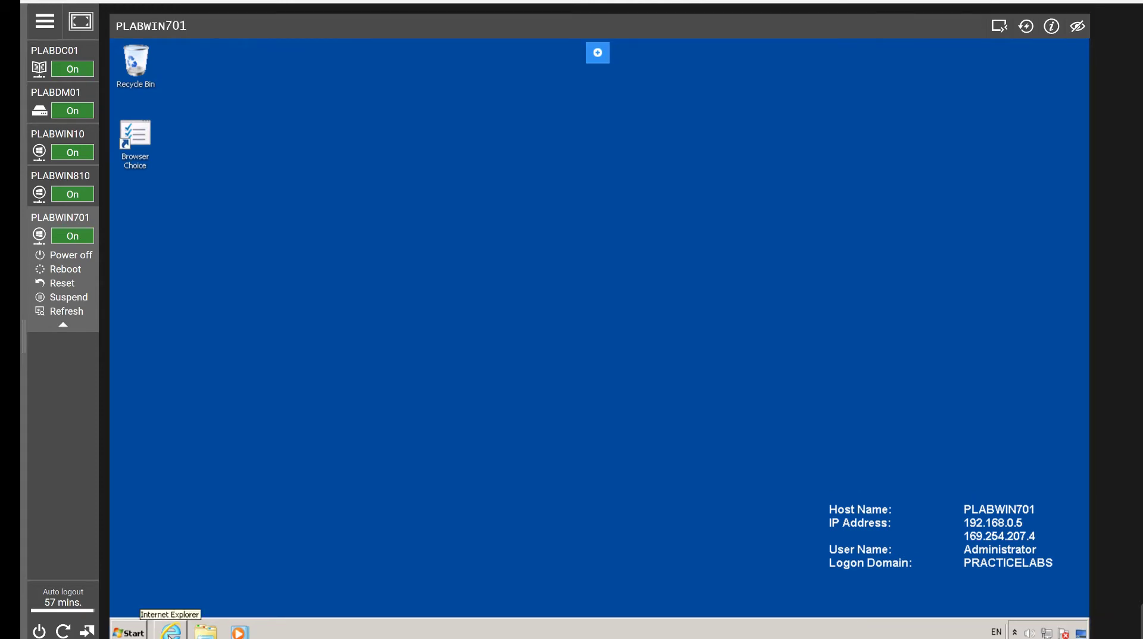
left_click(170, 628)
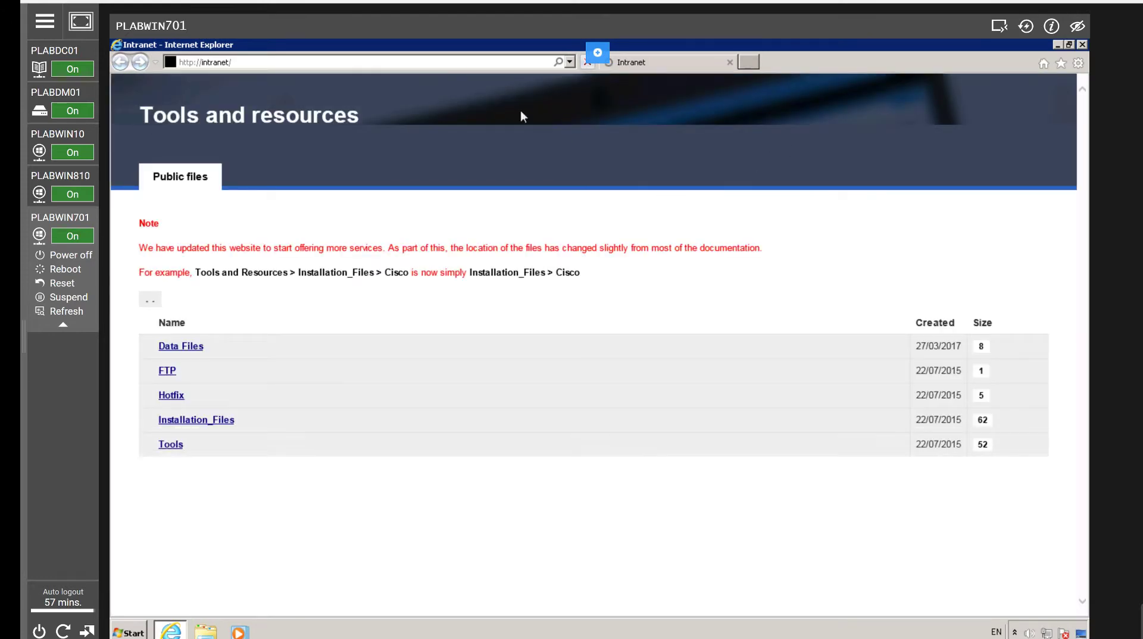
- Search Google for 'rsat windows 7 download' and open Microsoft's RSAT for Windows 7 SP1 download page
left_click(407, 62)
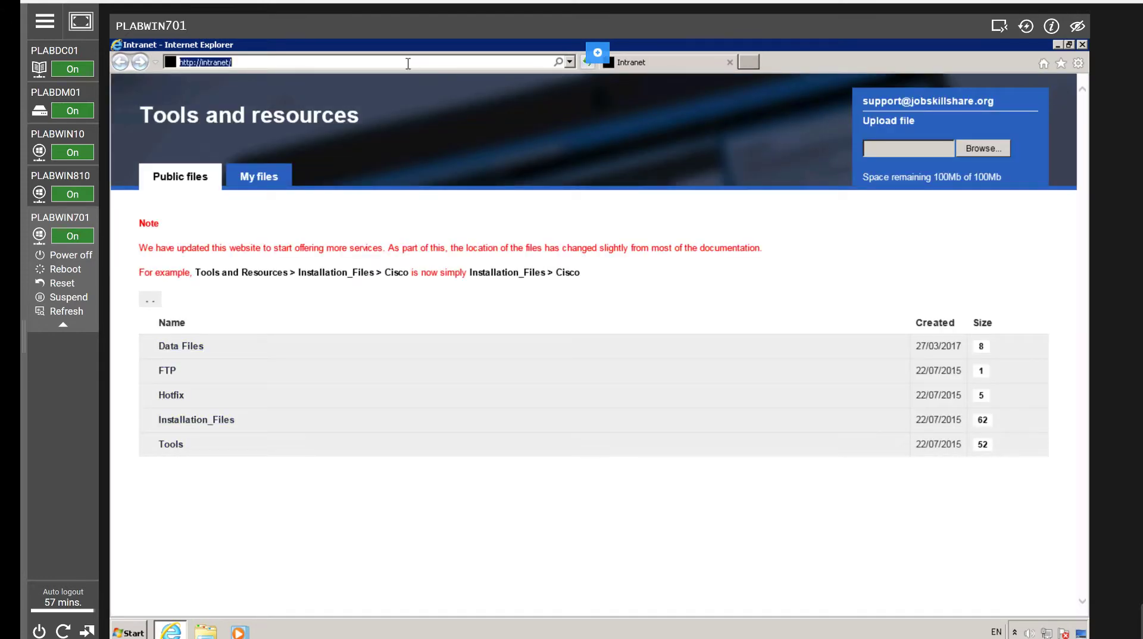
type("google.com")
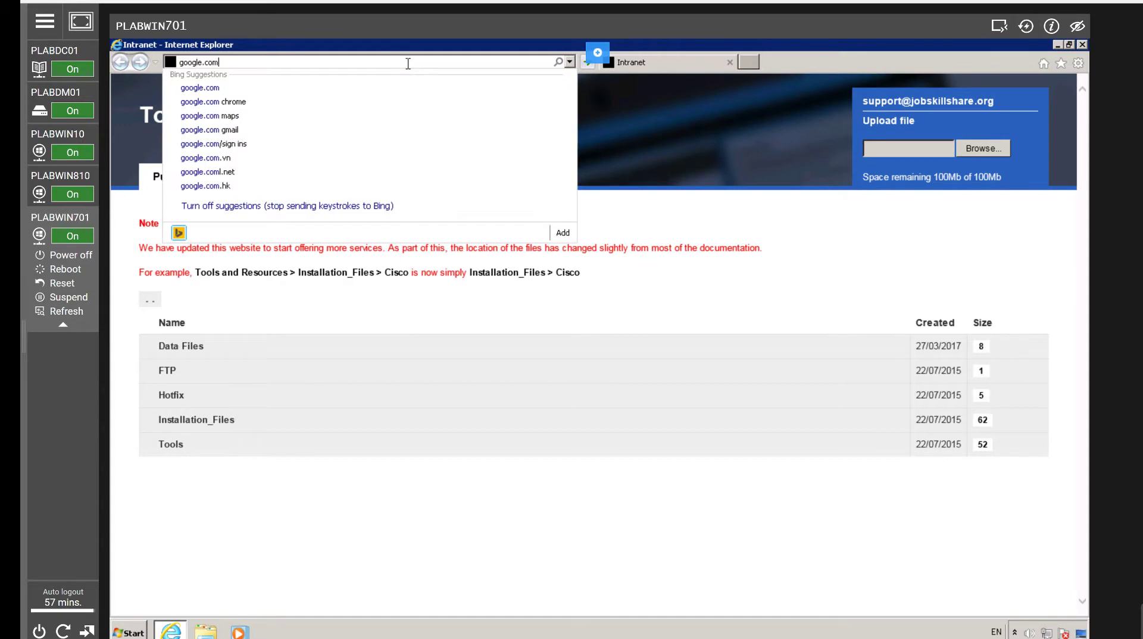
key("Return")
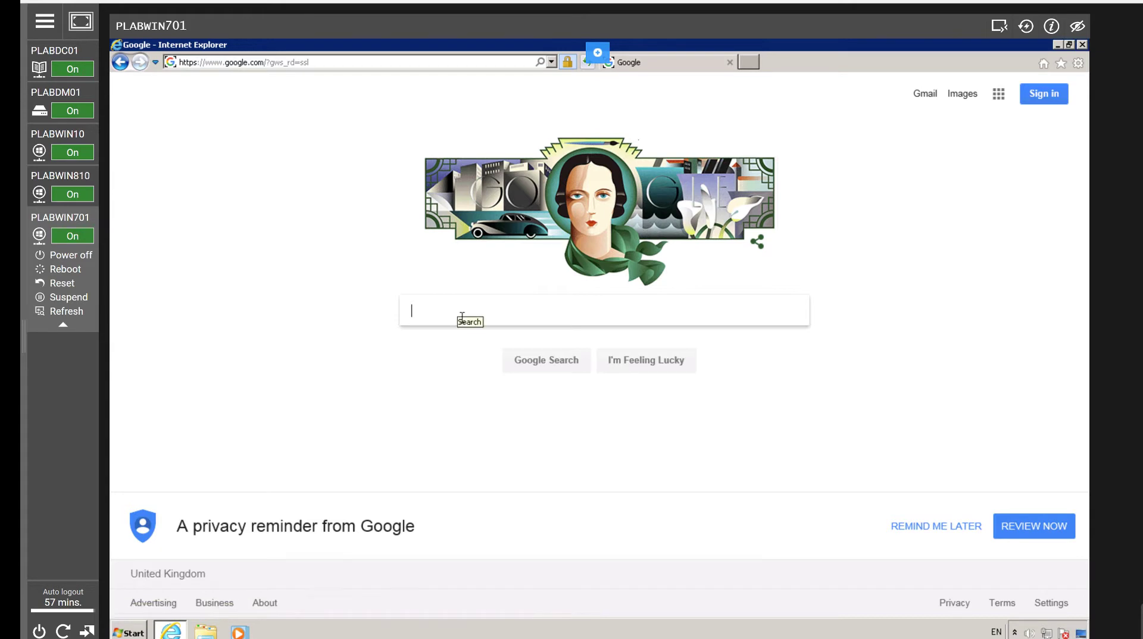
type("r")
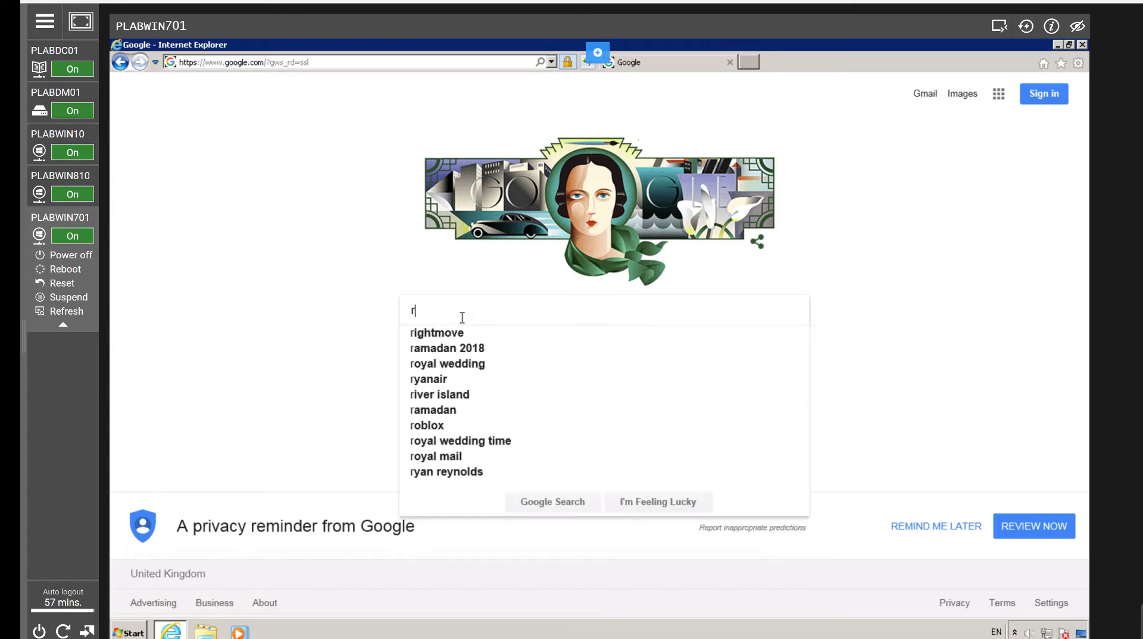
type("sat")
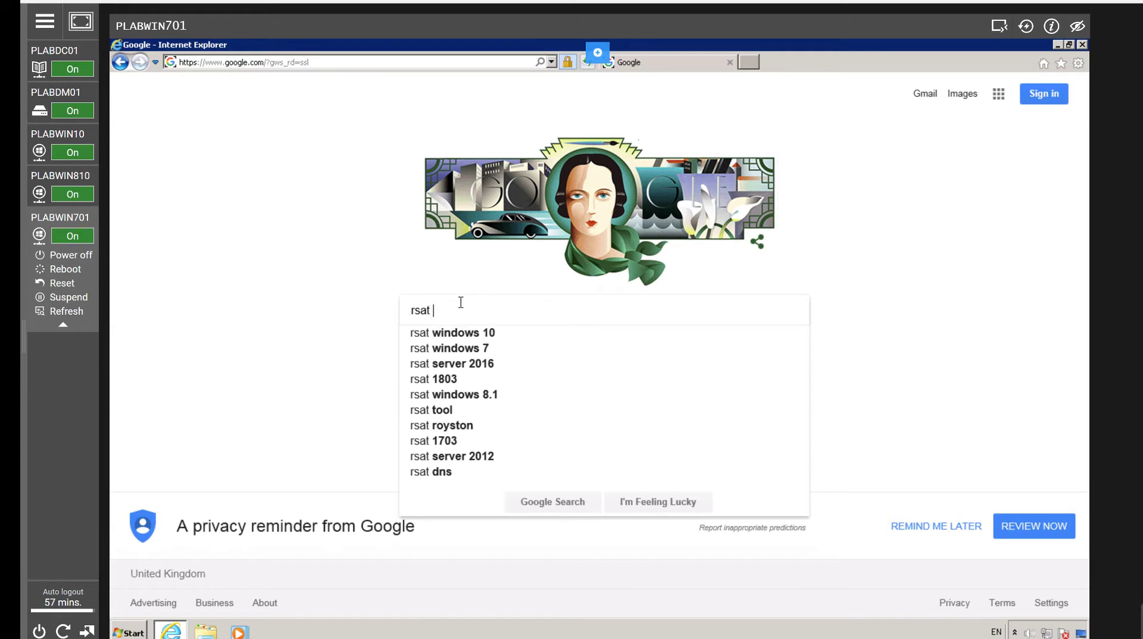
type(" w")
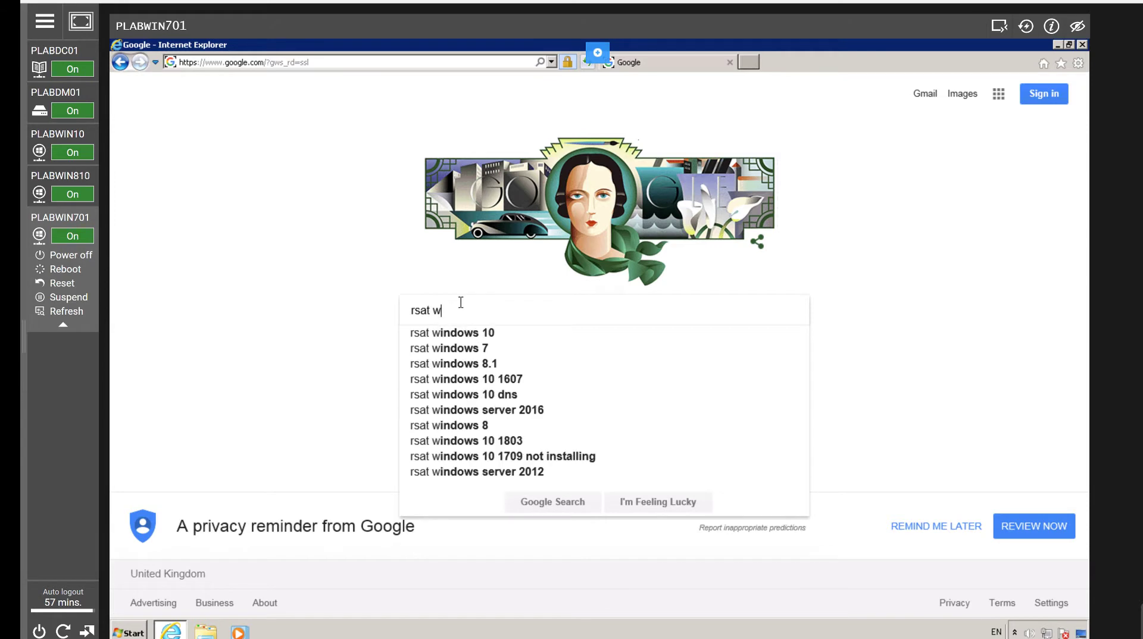
type("ind")
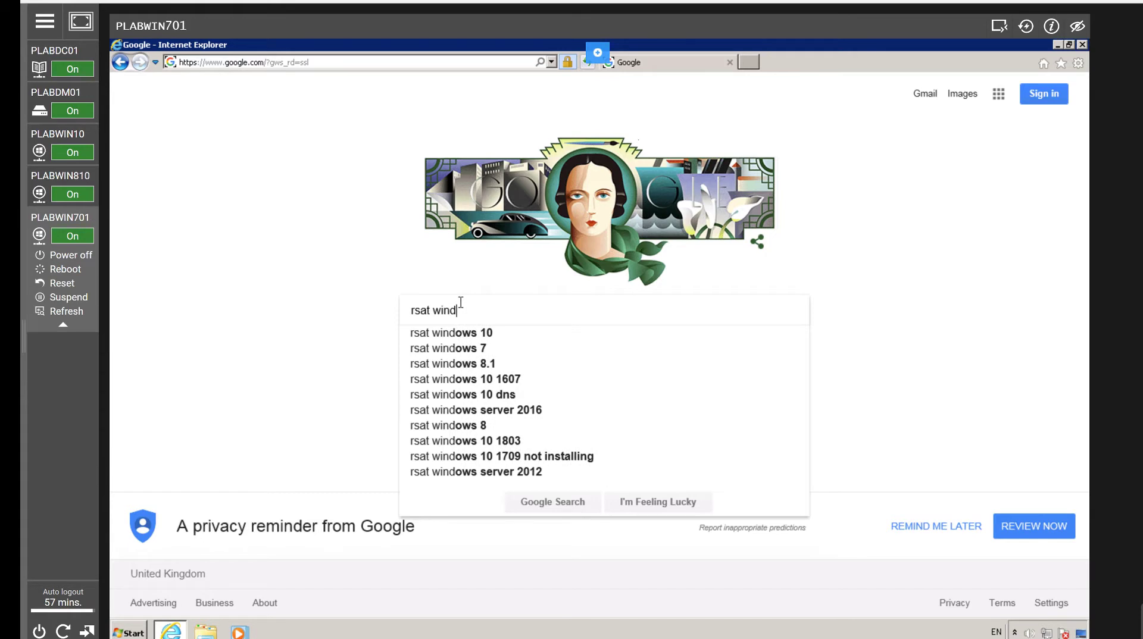
type("ows 7 ")
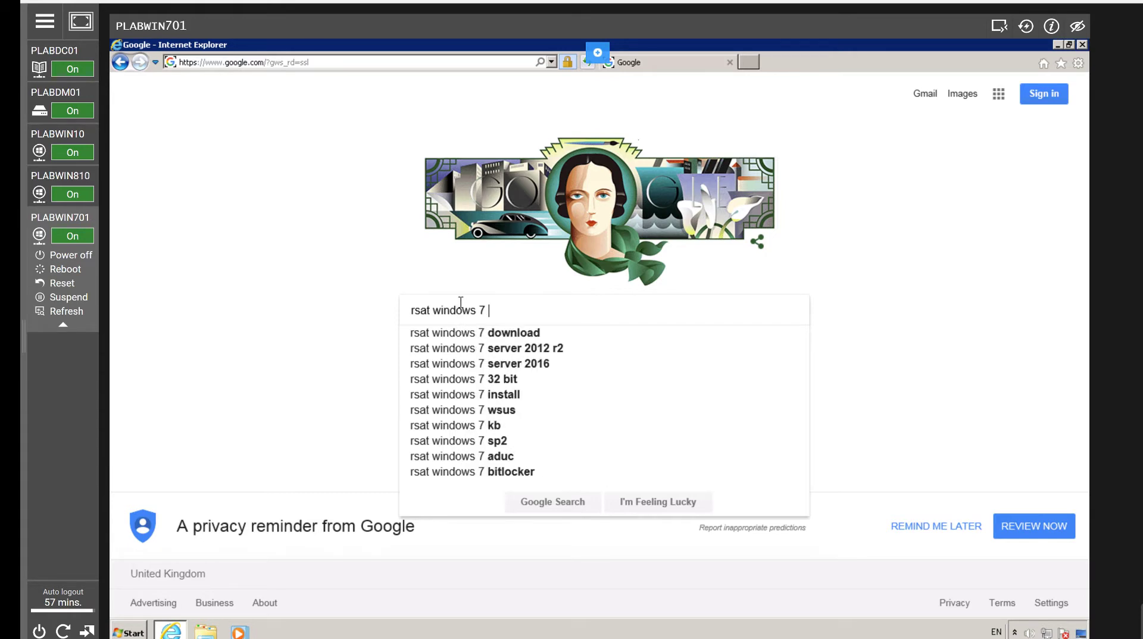
type("download")
key("Return")
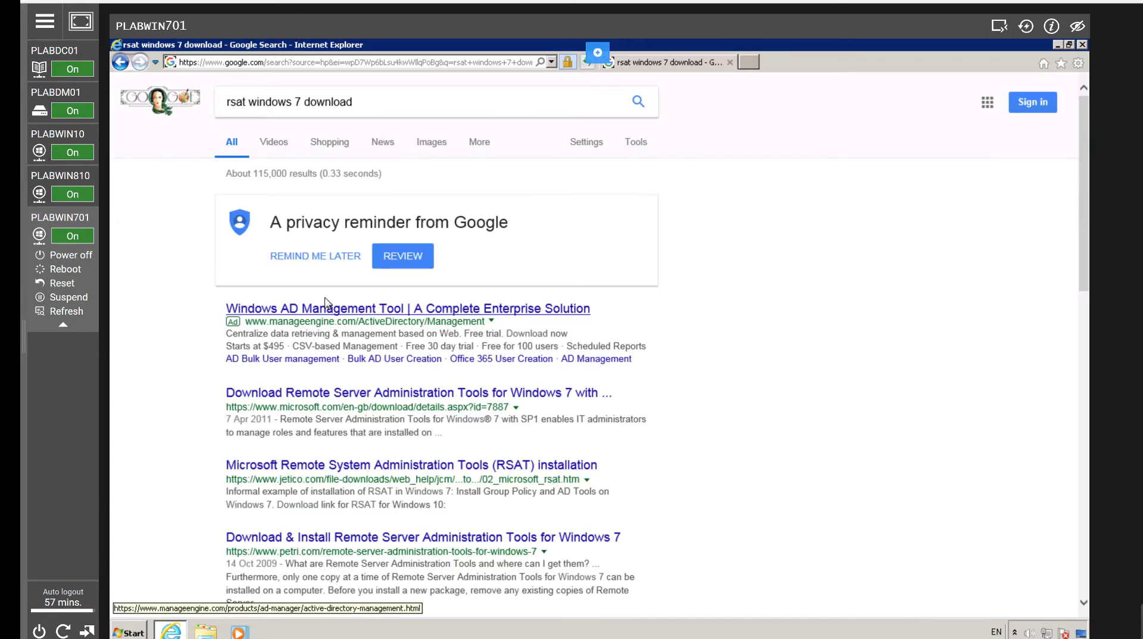
left_click(365, 395)
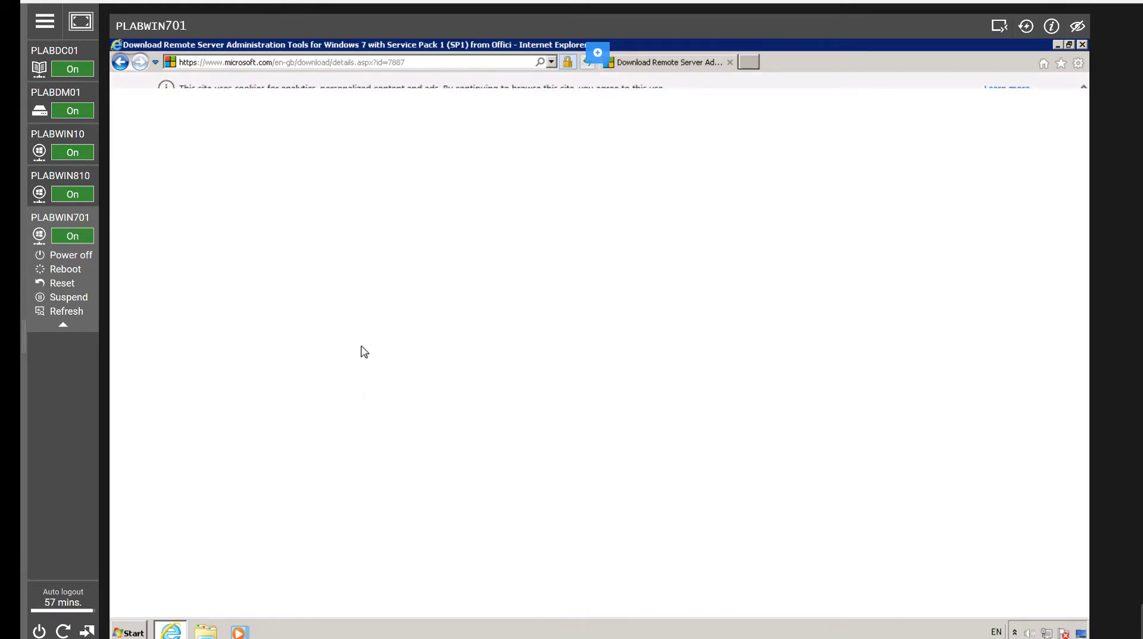
scroll(540, 548, "down", 5)
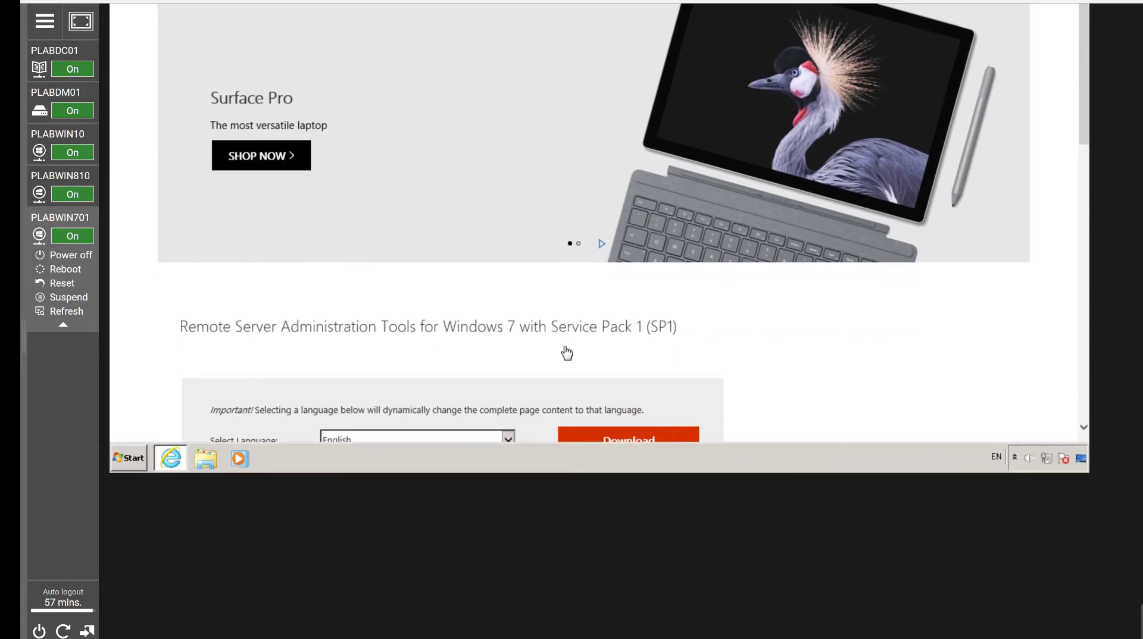
scroll(1085, 415, "up", 5)
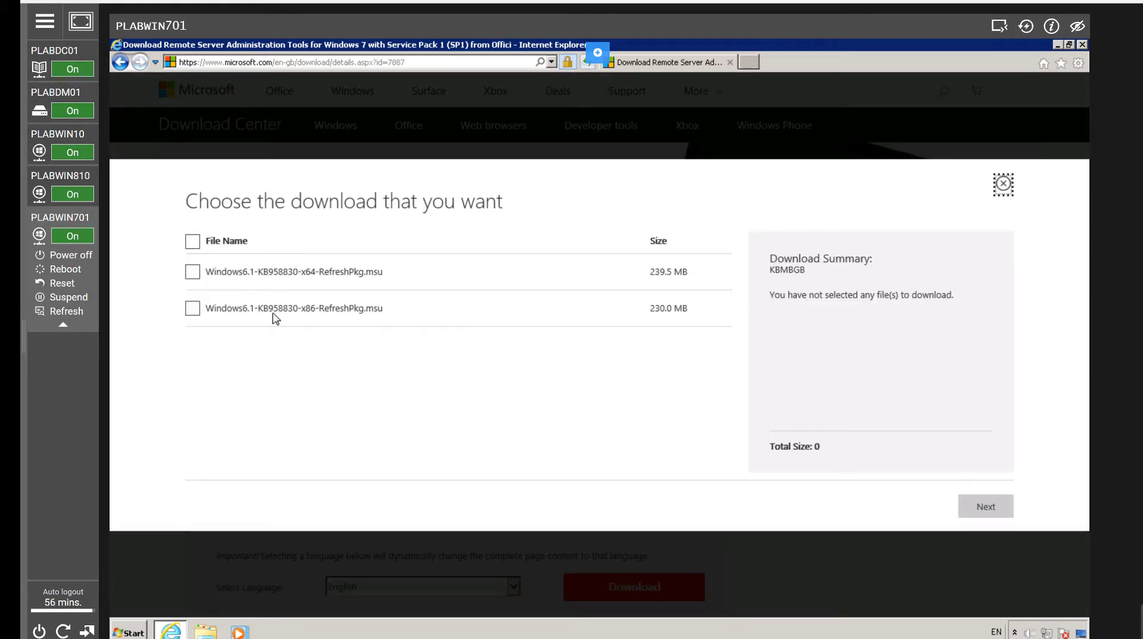
- Check the Windows 7 machine's system type in Computer Properties
left_click(131, 633)
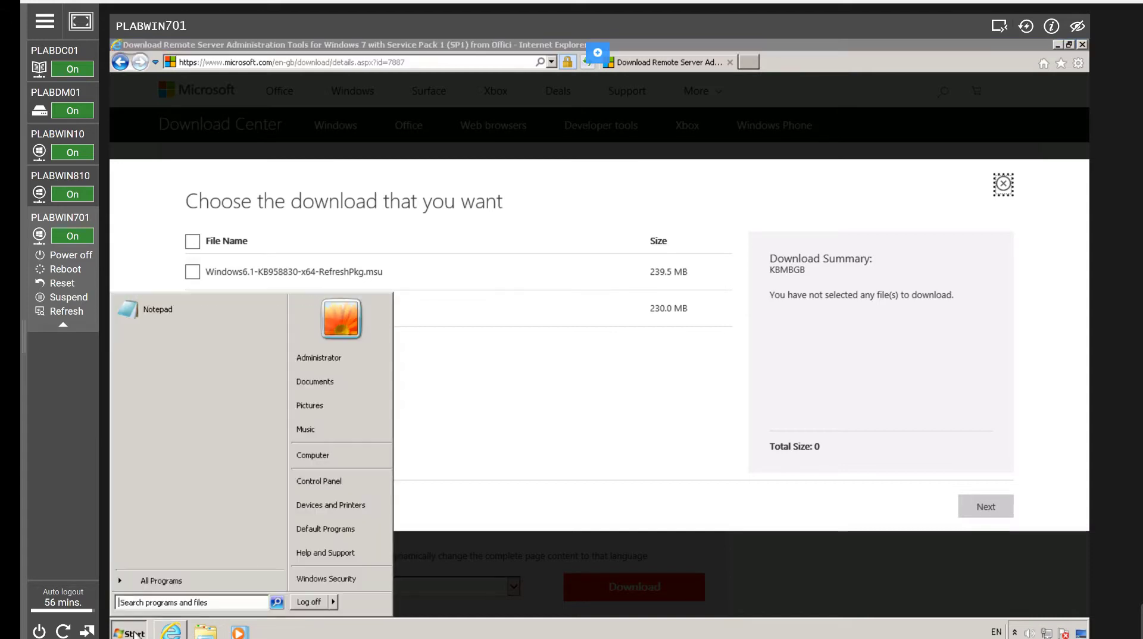
right_click(349, 454)
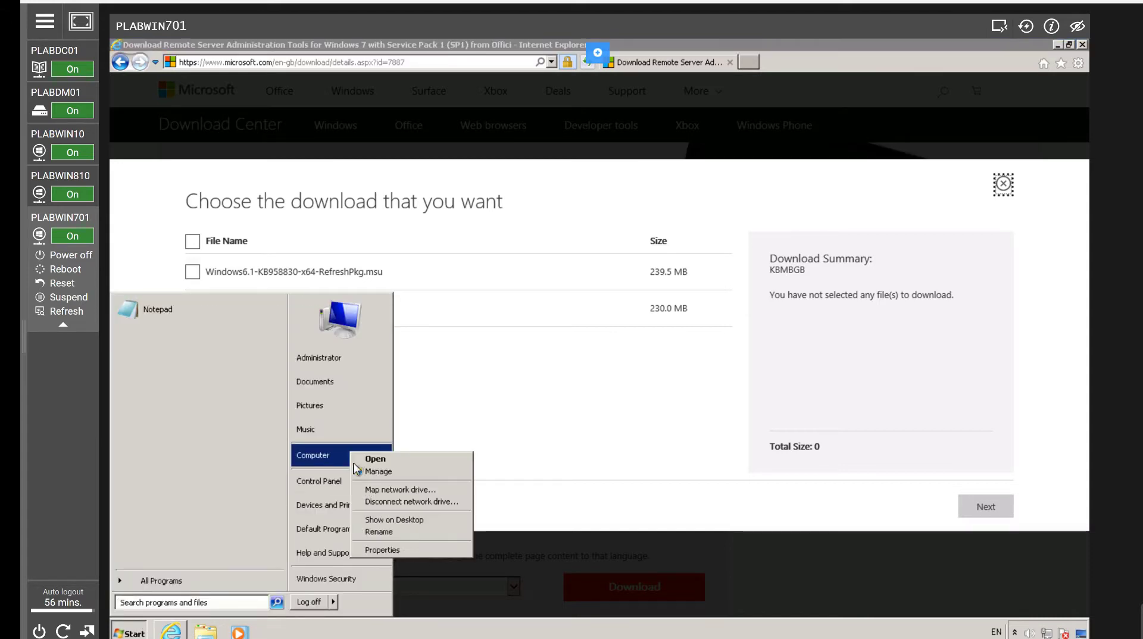
left_click(387, 551)
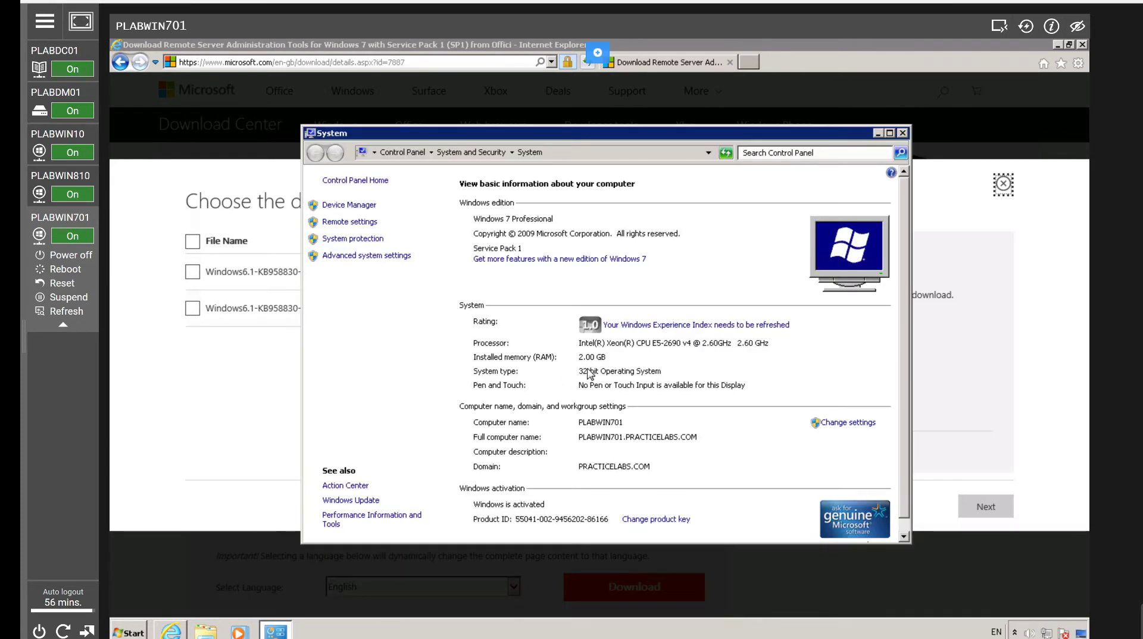
left_click(903, 133)
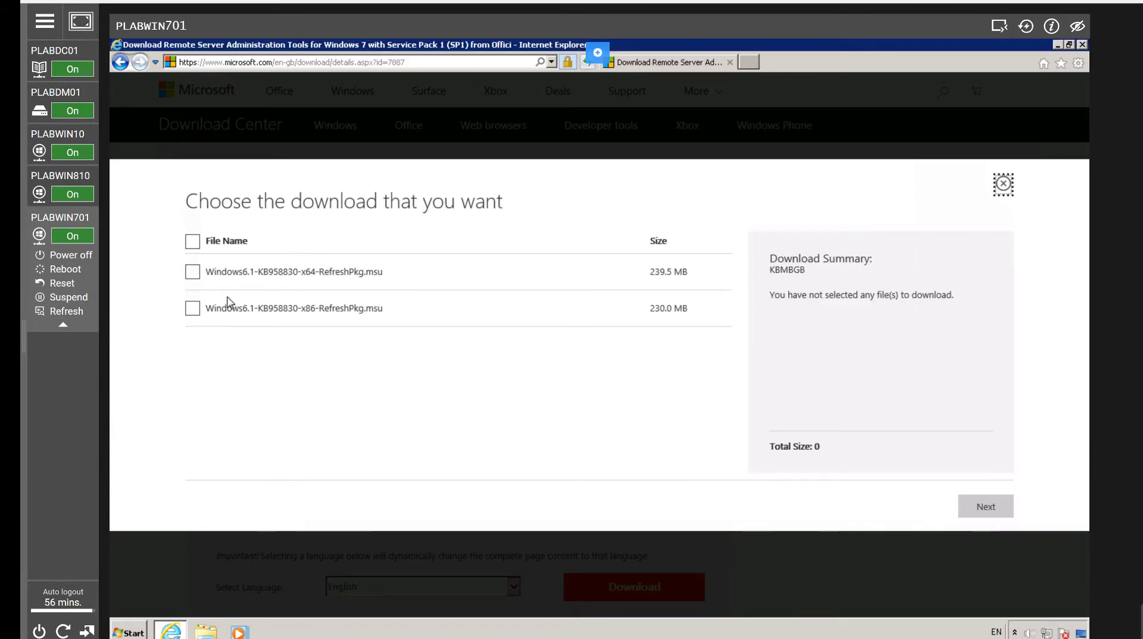
- Download the x86 RSAT package, allowing the pop-up once, and run it directly
left_click(194, 314)
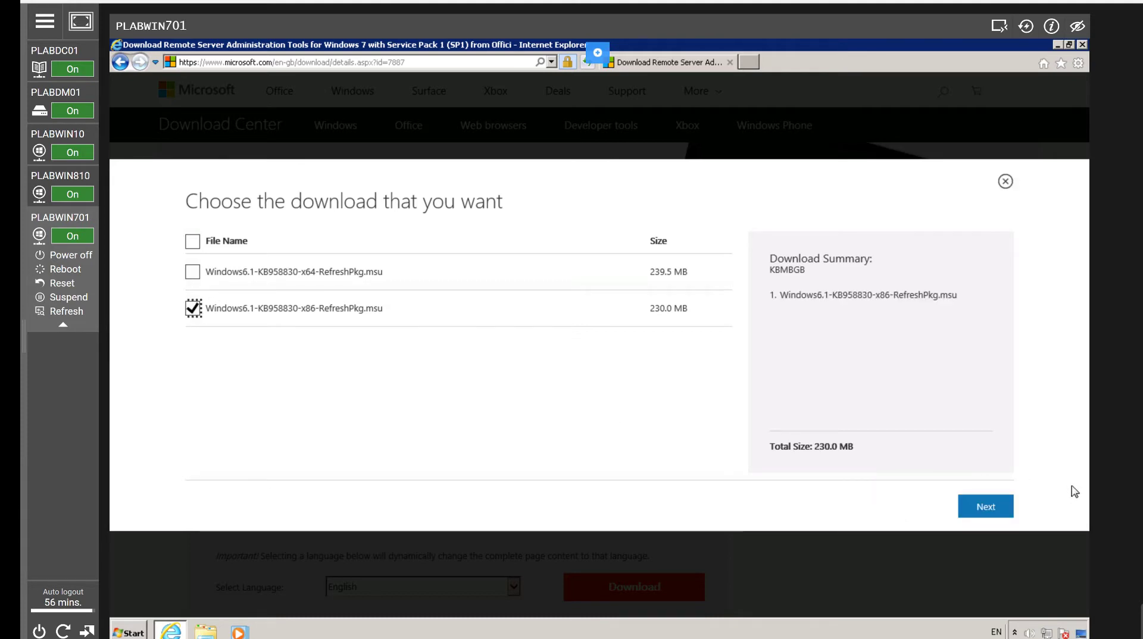
left_click(1005, 513)
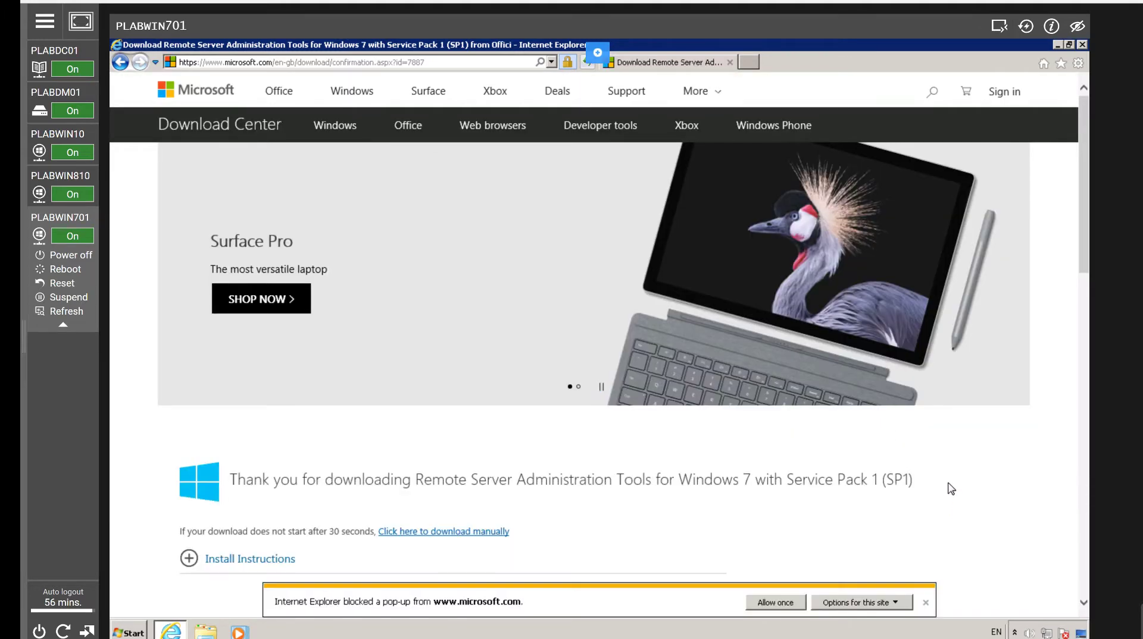
left_click(785, 603)
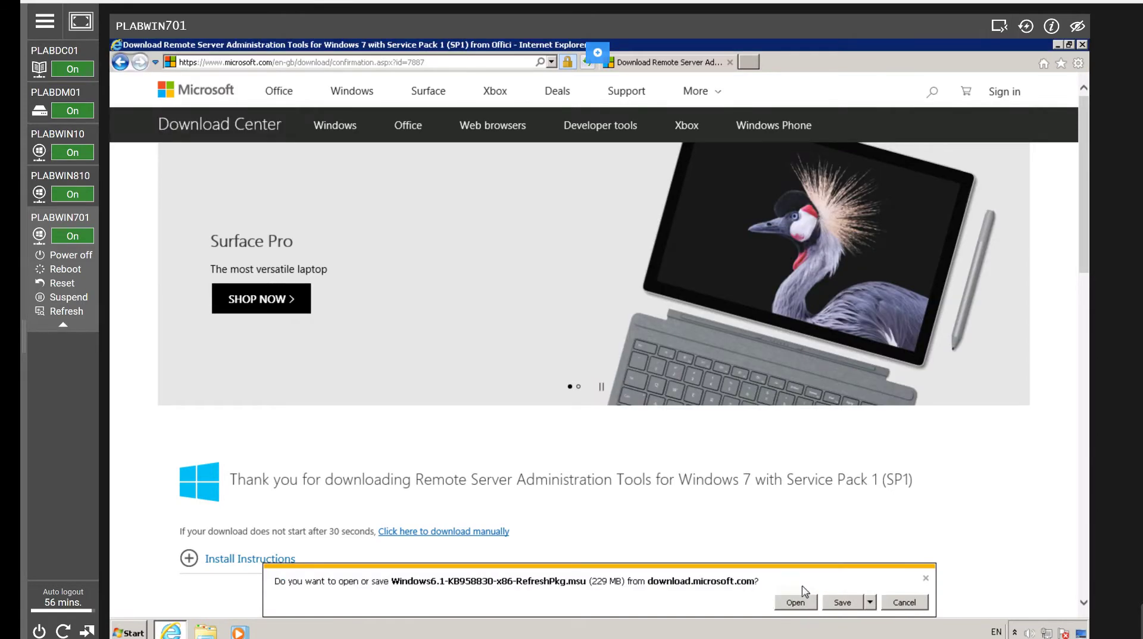
left_click(798, 604)
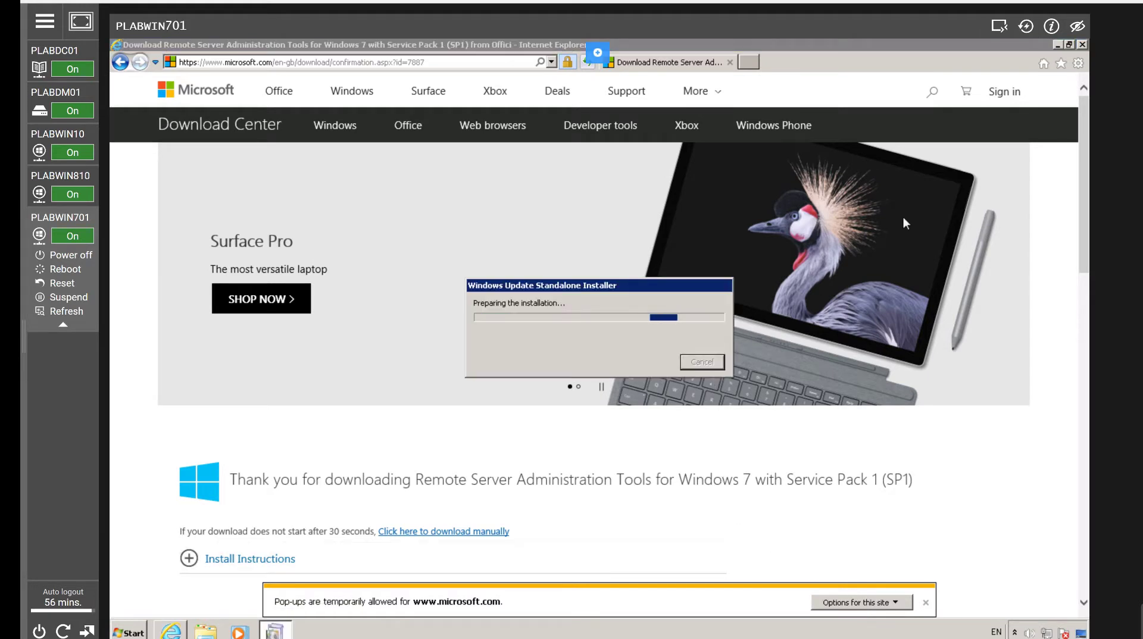
left_click(1057, 45)
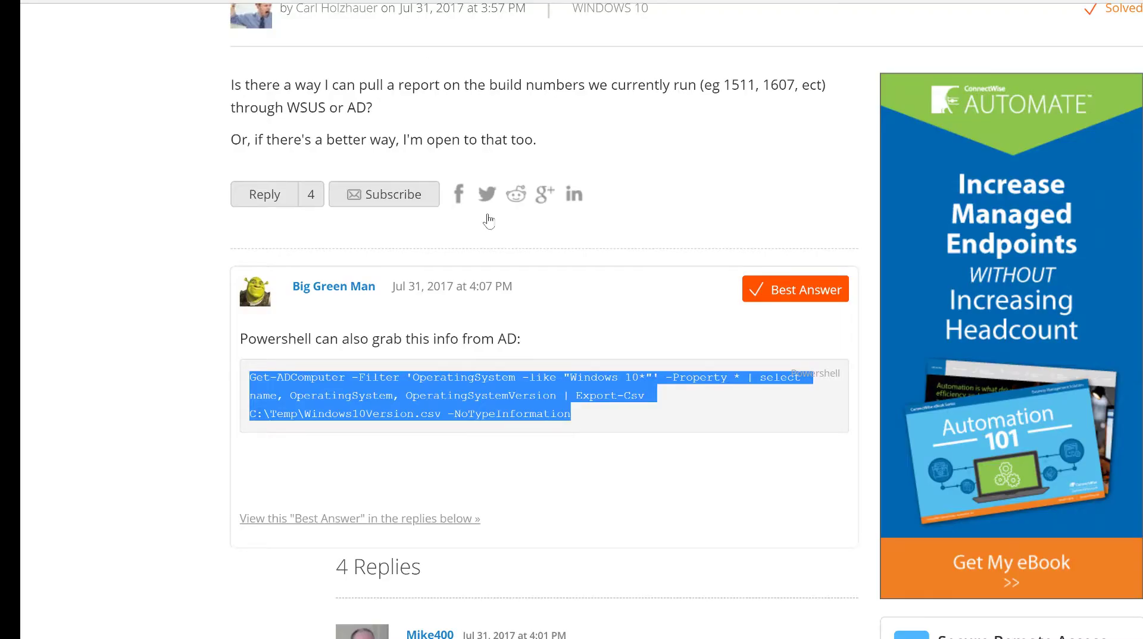
- Scroll to the Best Answer and select the Get-ADComputer PowerShell command
scroll(488, 221, "up", 4)
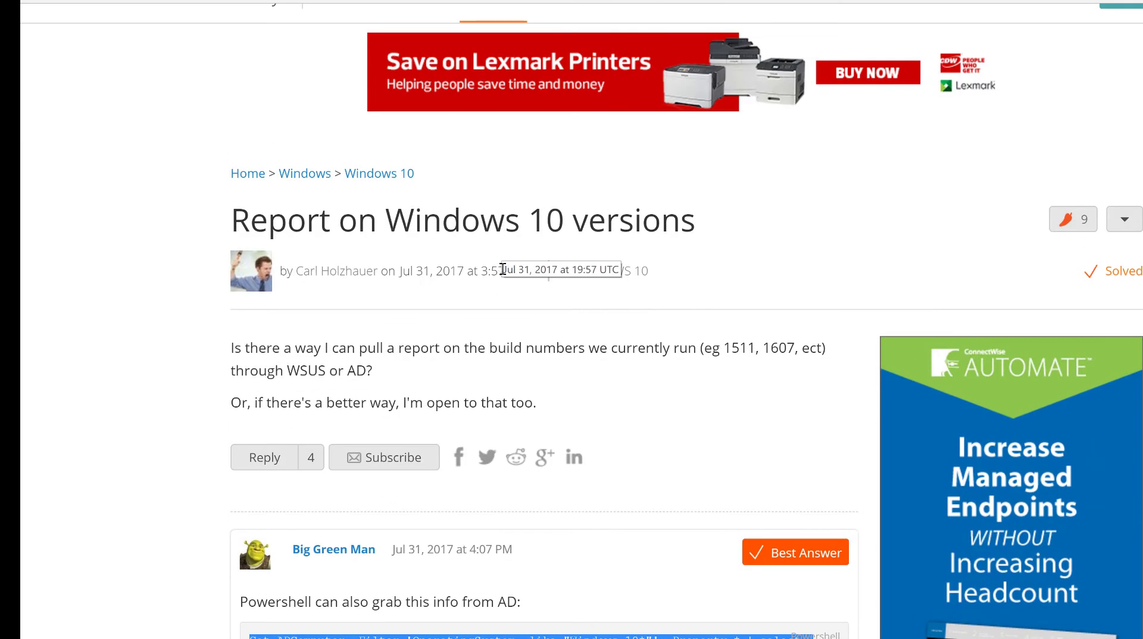
scroll(502, 269, "down", 1)
scroll(502, 268, "up", 1)
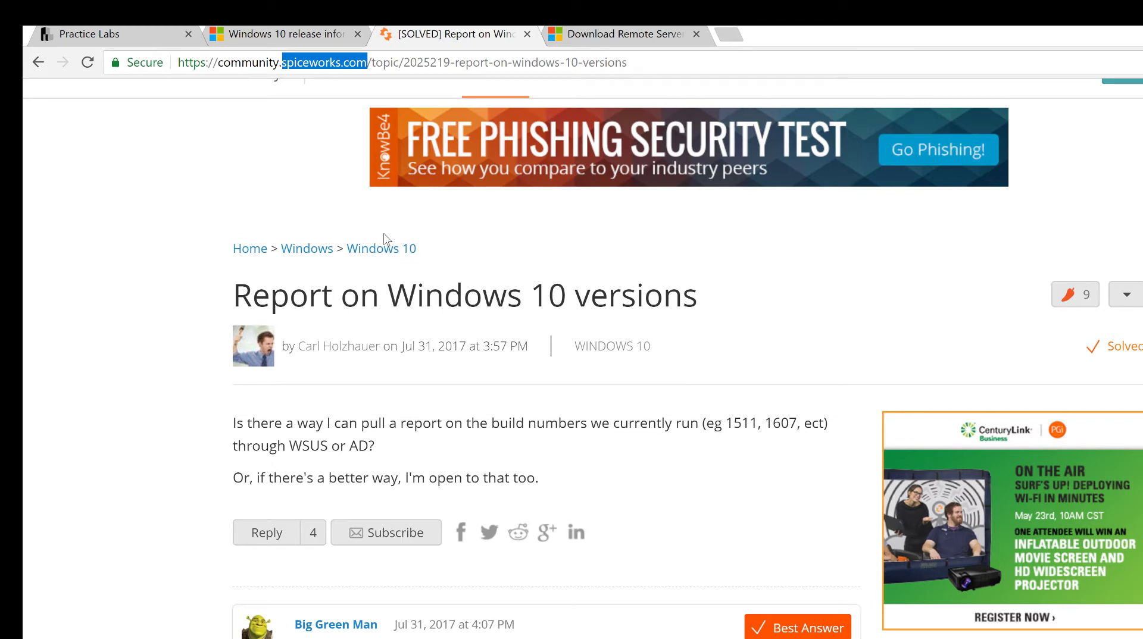
scroll(388, 262, "down", 2)
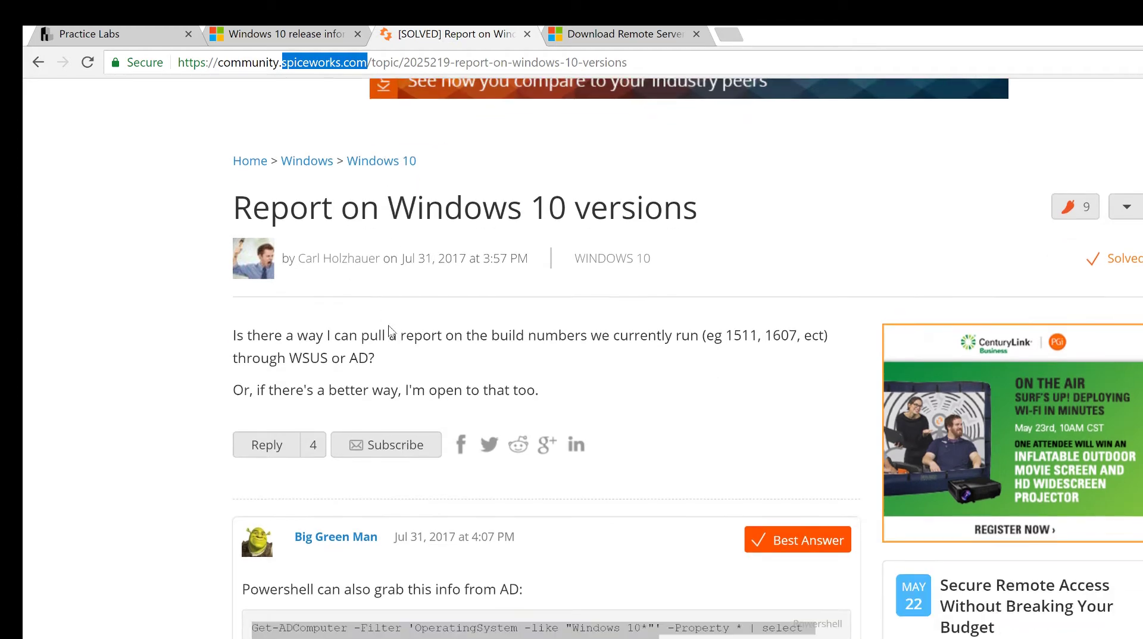
scroll(382, 336, "down", 3)
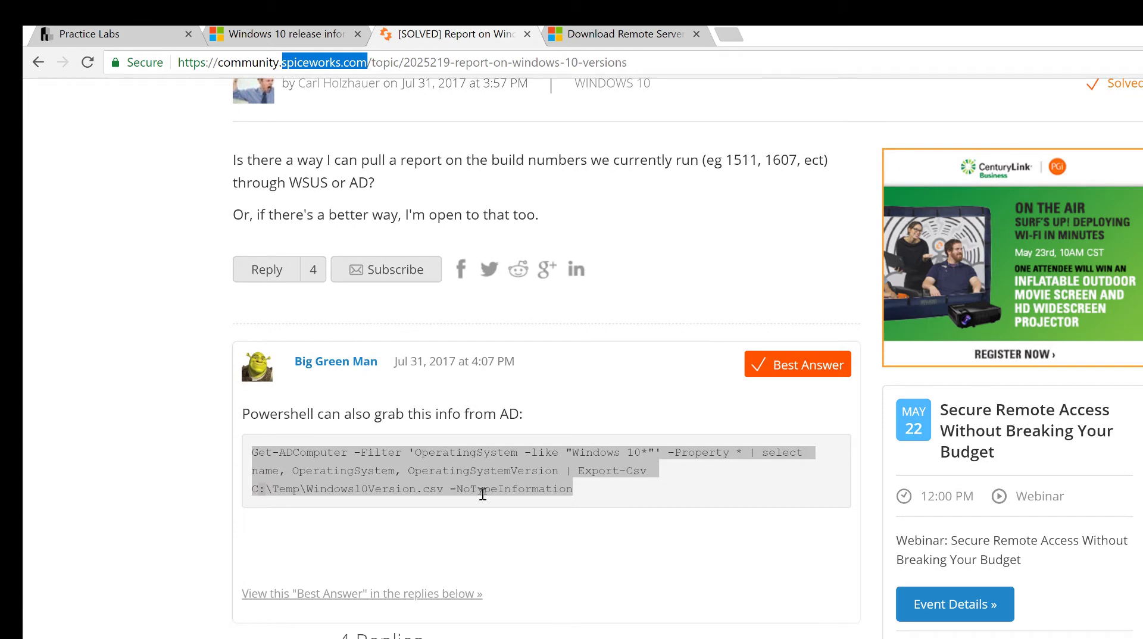
left_click(592, 498)
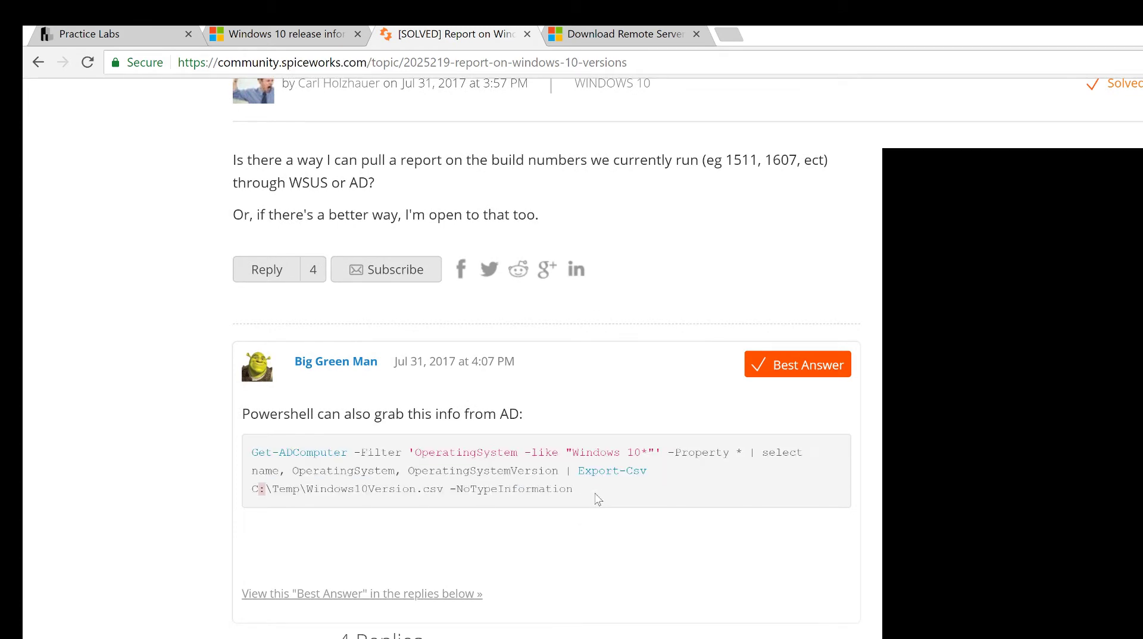
left_click_drag(597, 499, 253, 451)
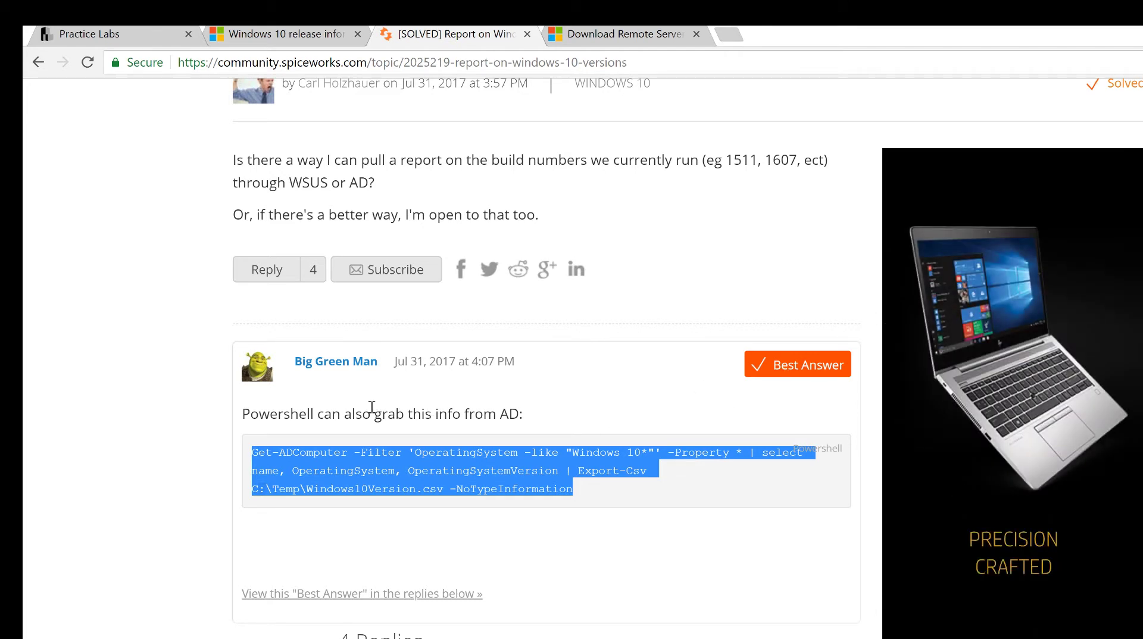
- Review the forum question, reselect the full Get-ADComputer command, and return to Practice Labs
mouse_move(299, 374)
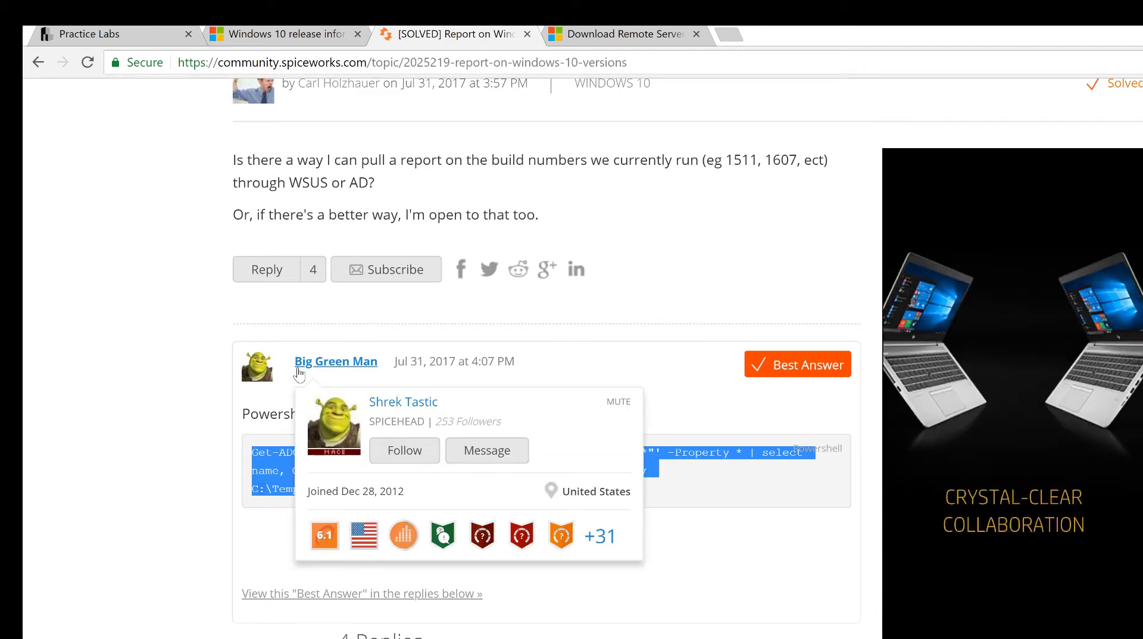
scroll(497, 394, "down", 2)
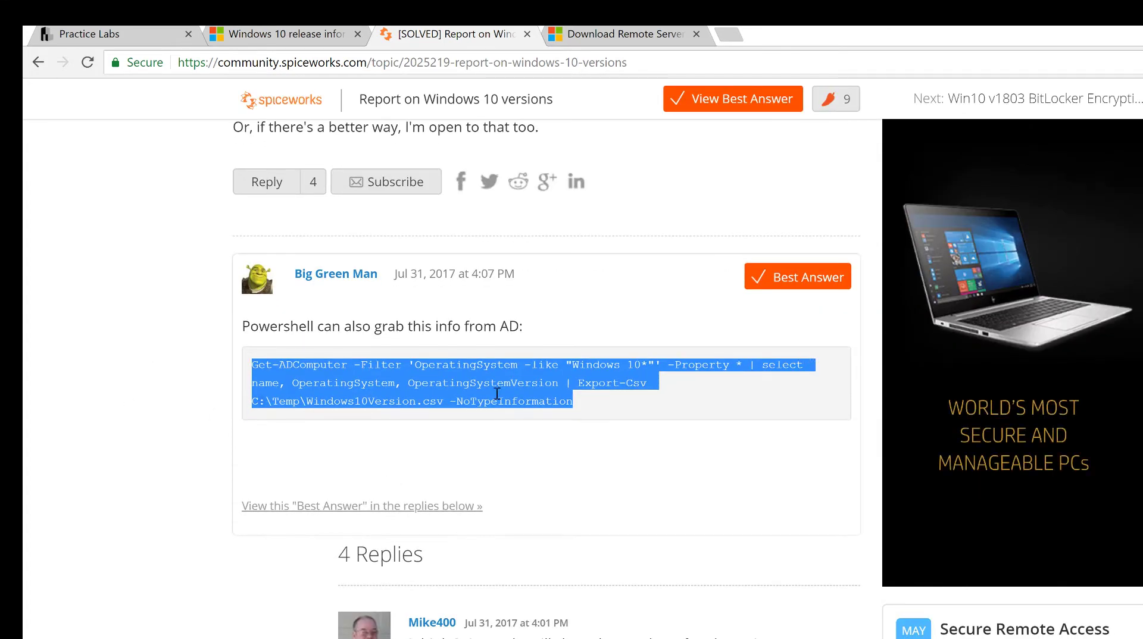
scroll(439, 405, "up", 3)
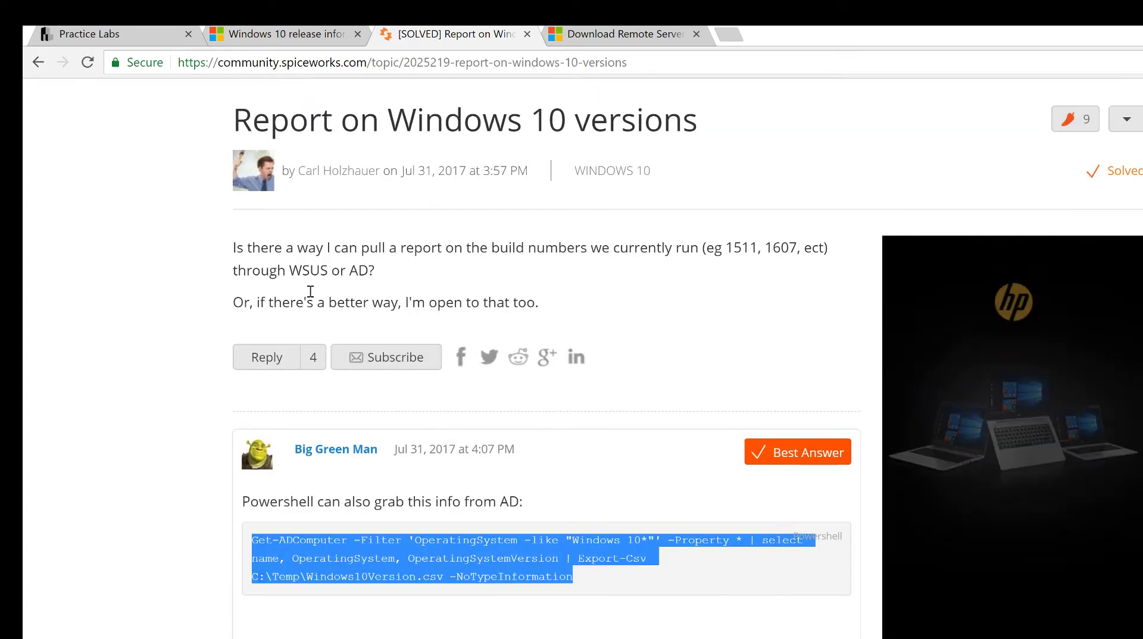
left_click_drag(539, 302, 237, 249)
scroll(303, 379, "down", 2)
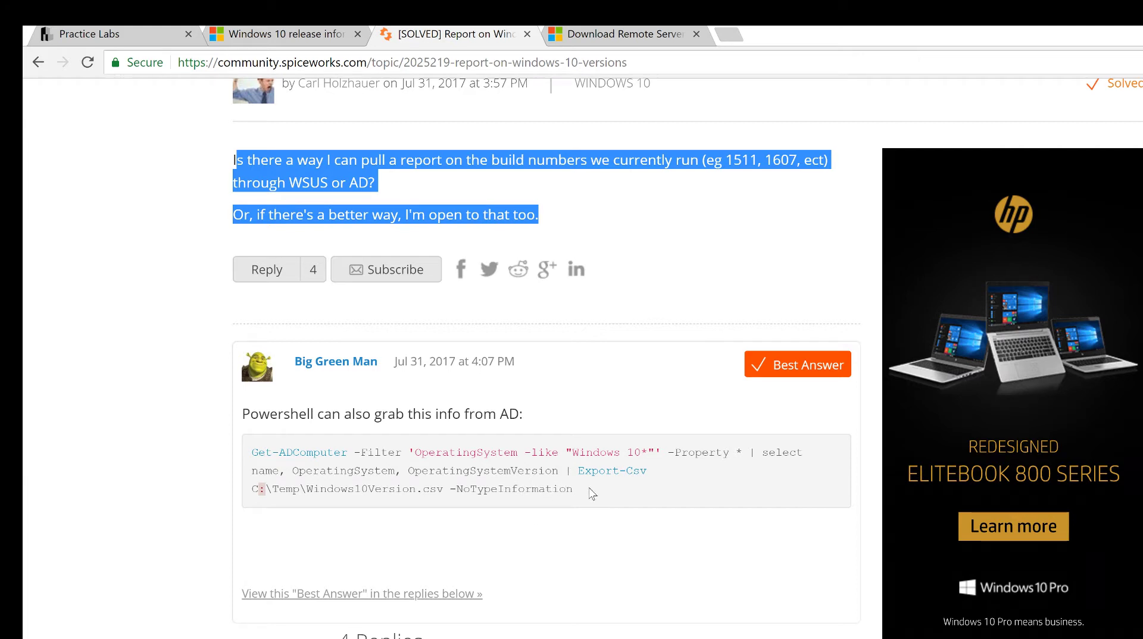
left_click_drag(601, 500, 252, 456)
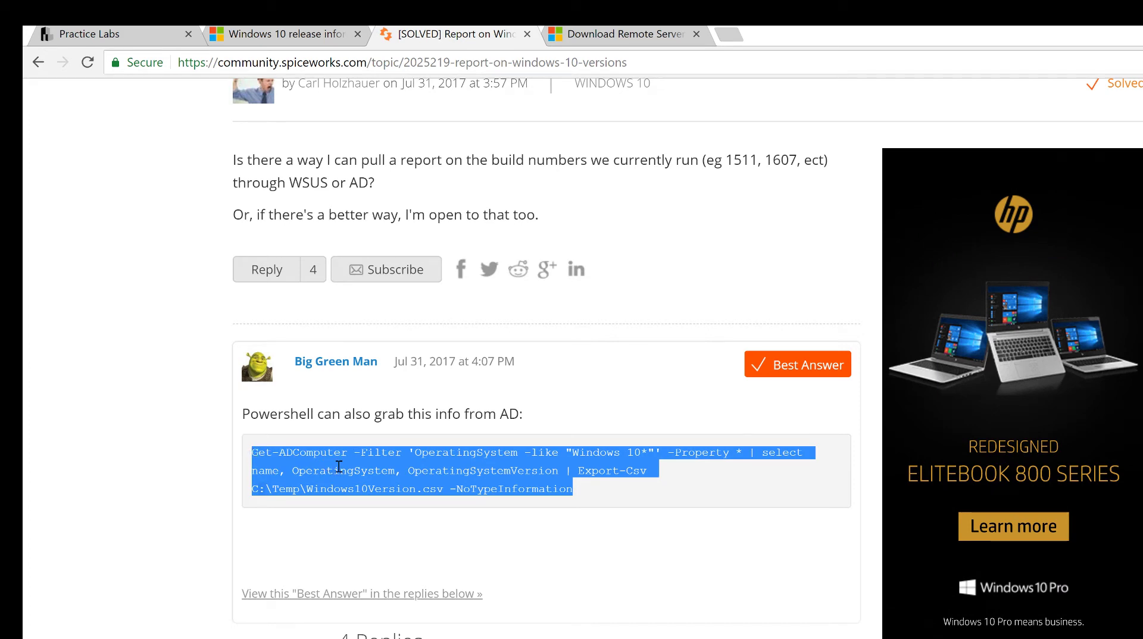
left_click(116, 33)
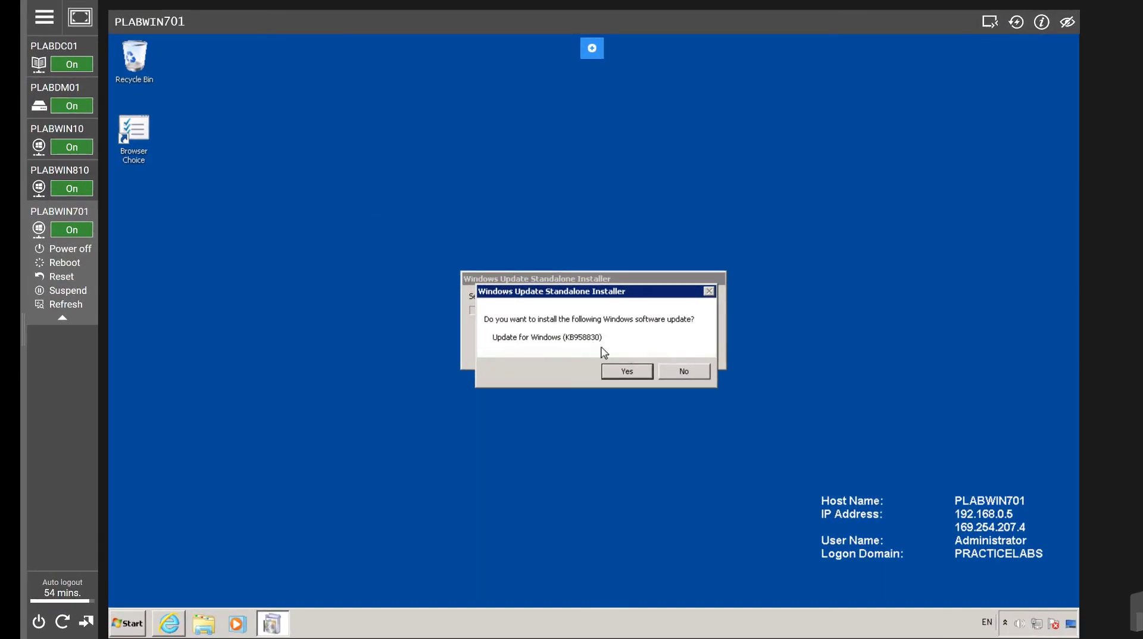
- Approve the KB958830 install and its licence terms, then switch to PLABWIN10
left_click(619, 370)
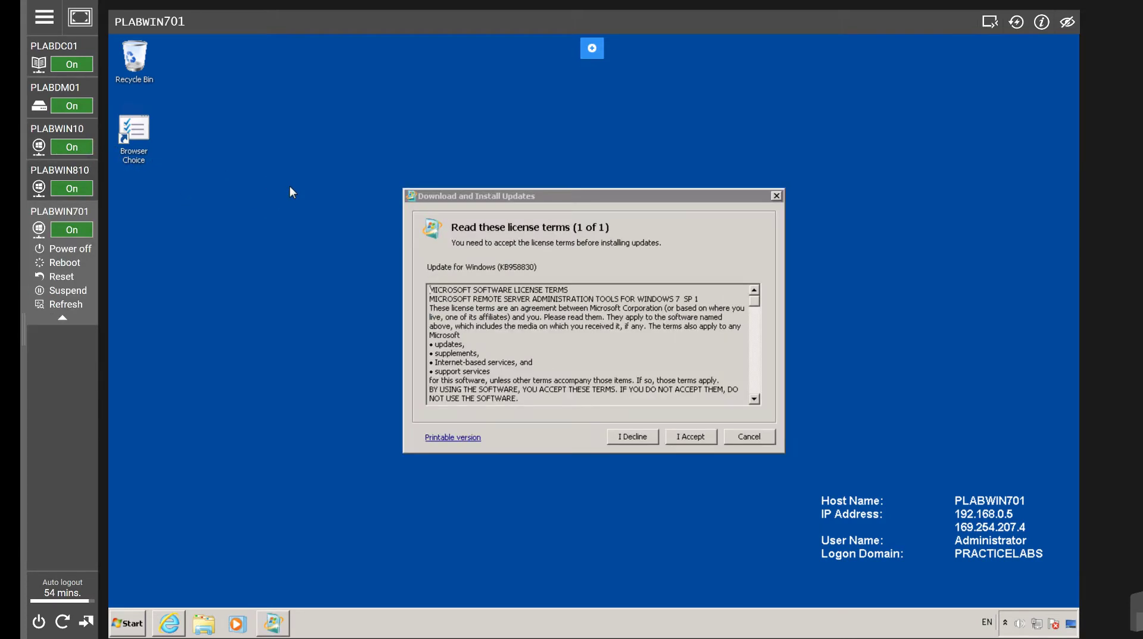
left_click(676, 438)
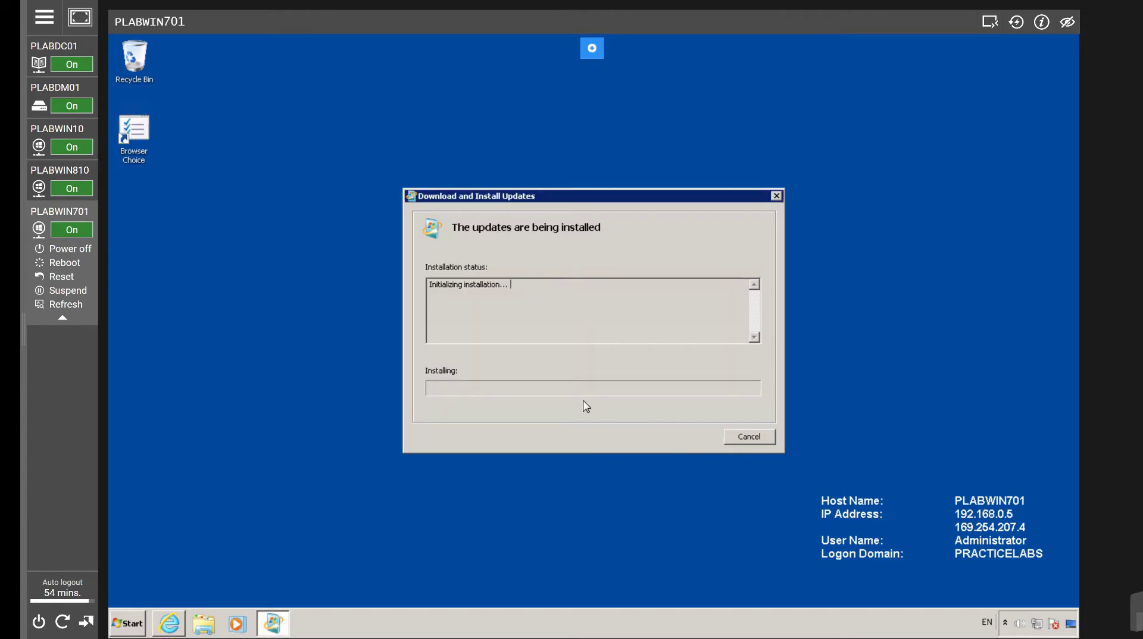
left_click(71, 138)
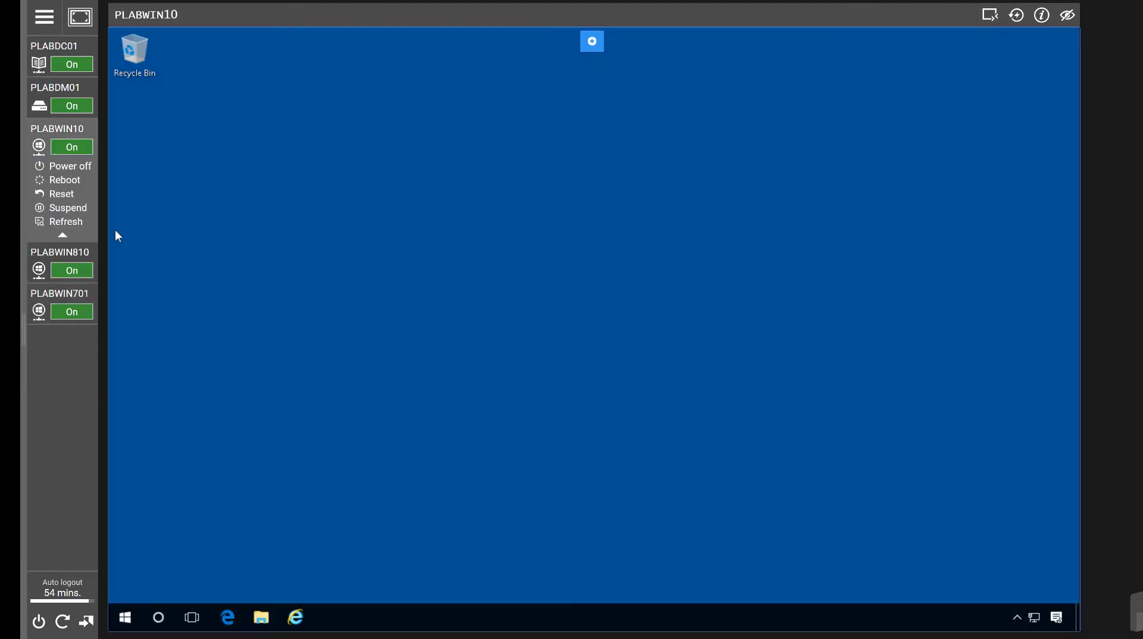
- Run winver to confirm Windows 10 version 1607 (OS Build 14393.1066), then switch to PLABWIN701
left_click(129, 623)
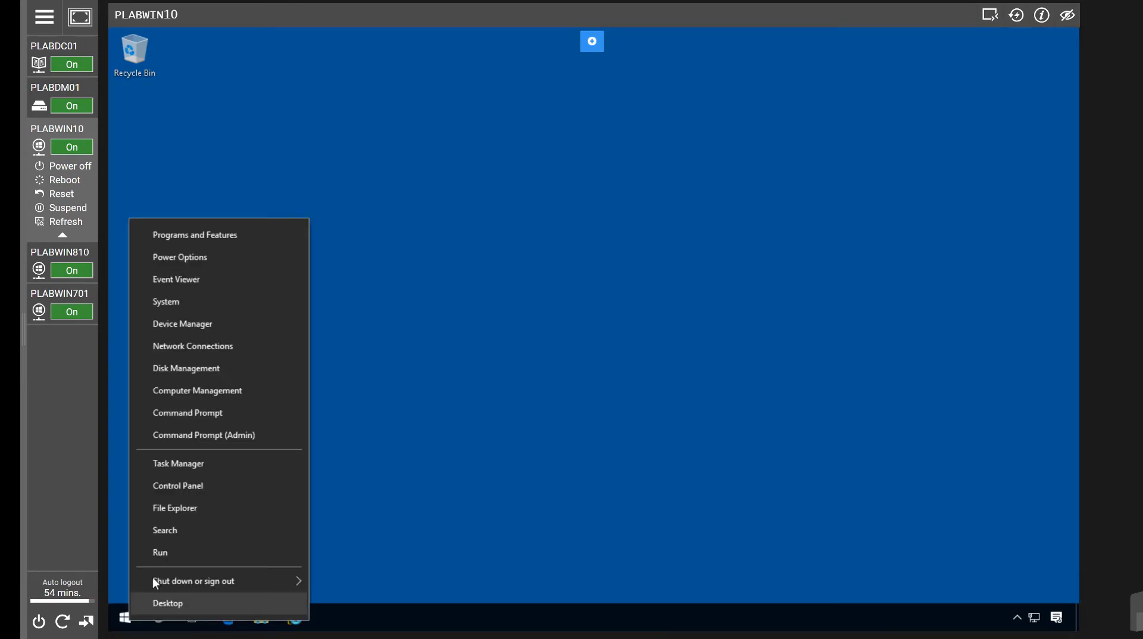
left_click(165, 520)
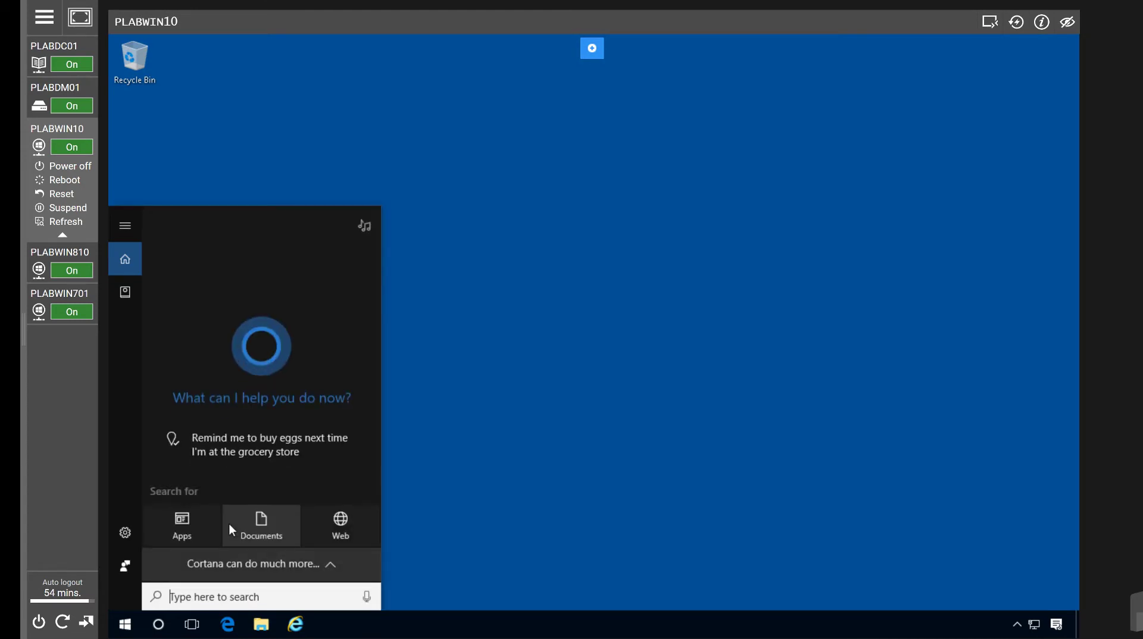
type("winver")
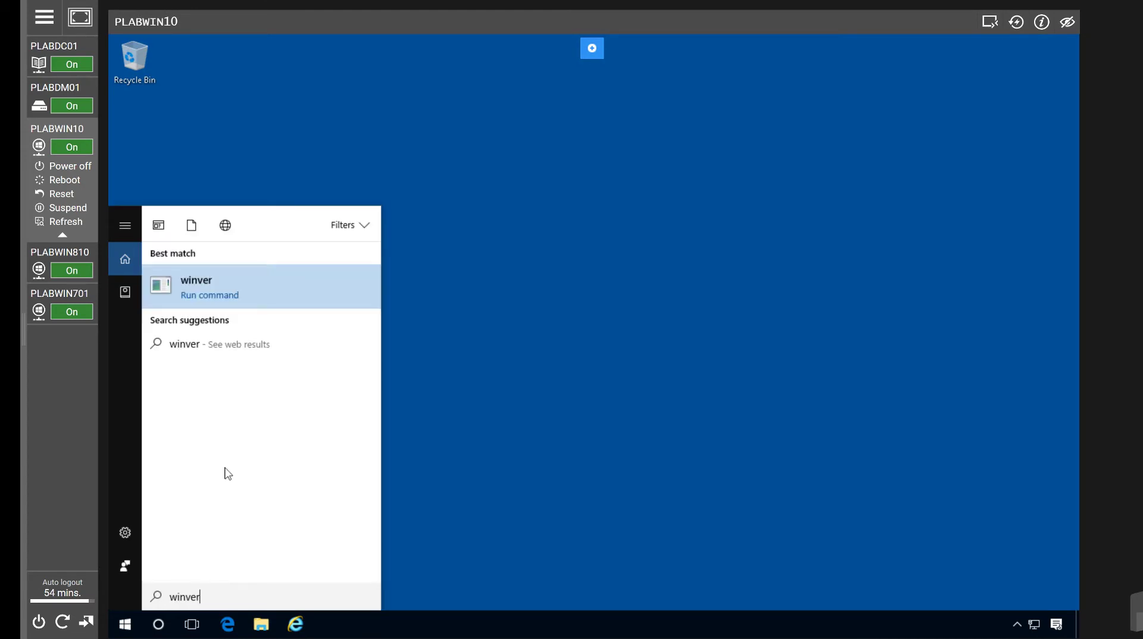
left_click(181, 286)
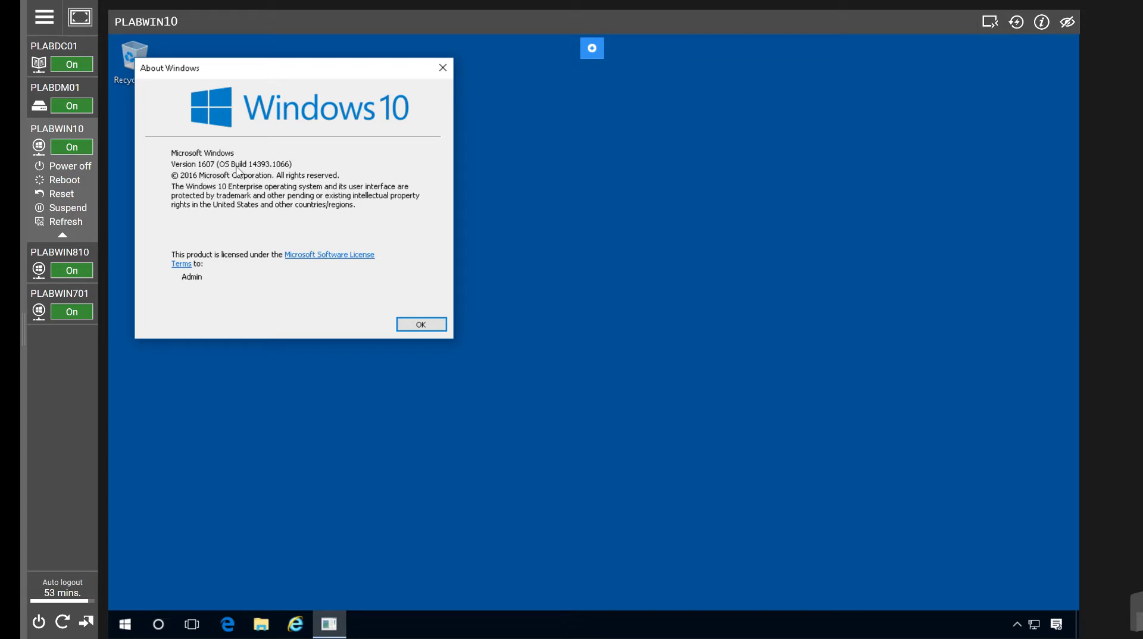
left_click(442, 68)
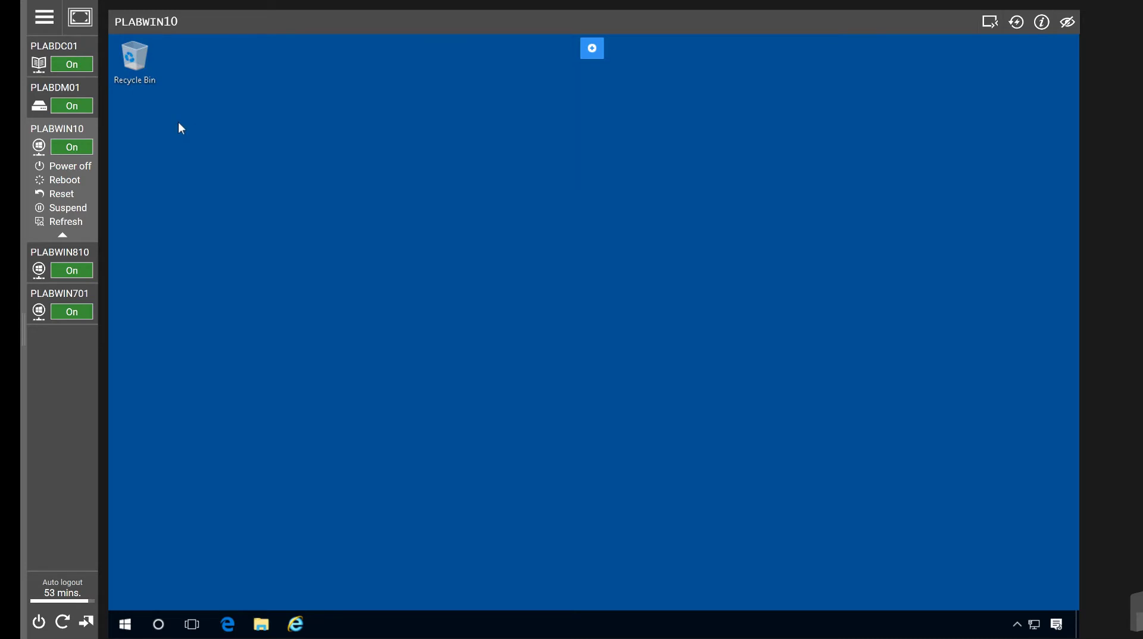
left_click(69, 269)
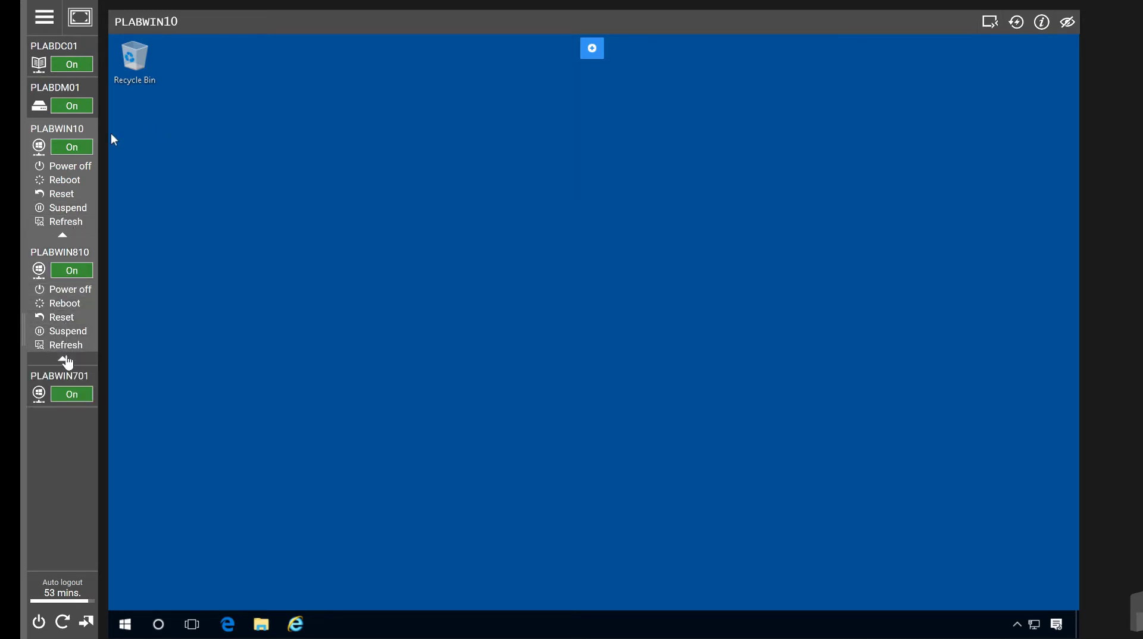
left_click(67, 378)
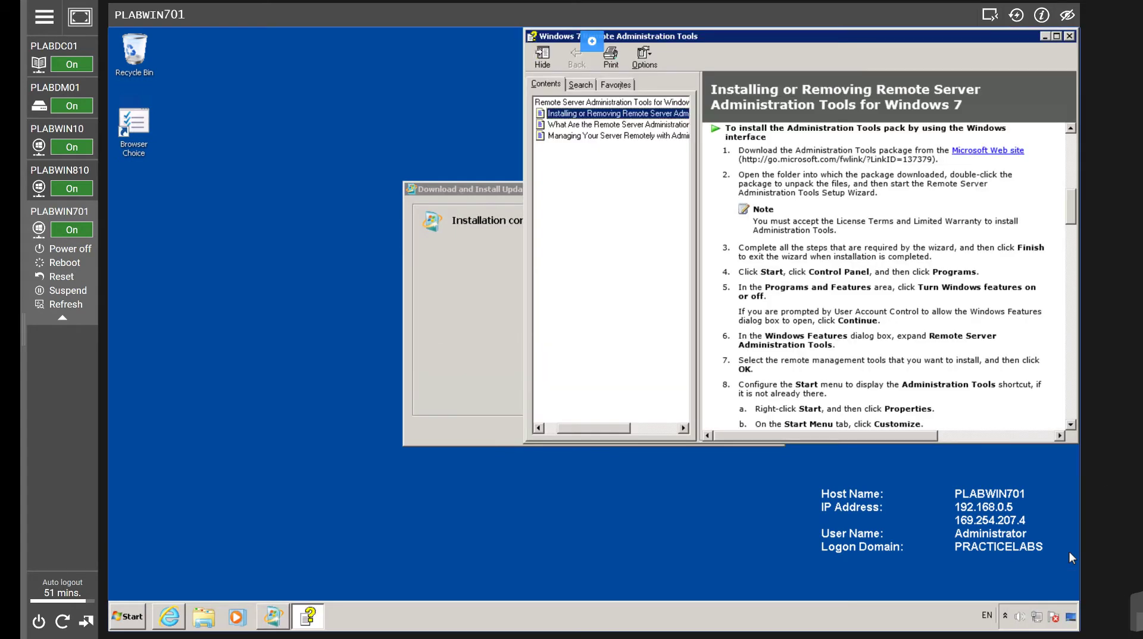
- Close the RSAT help and update-complete notices, then open Control Panel's Turn Windows features on or off
left_click(1070, 42)
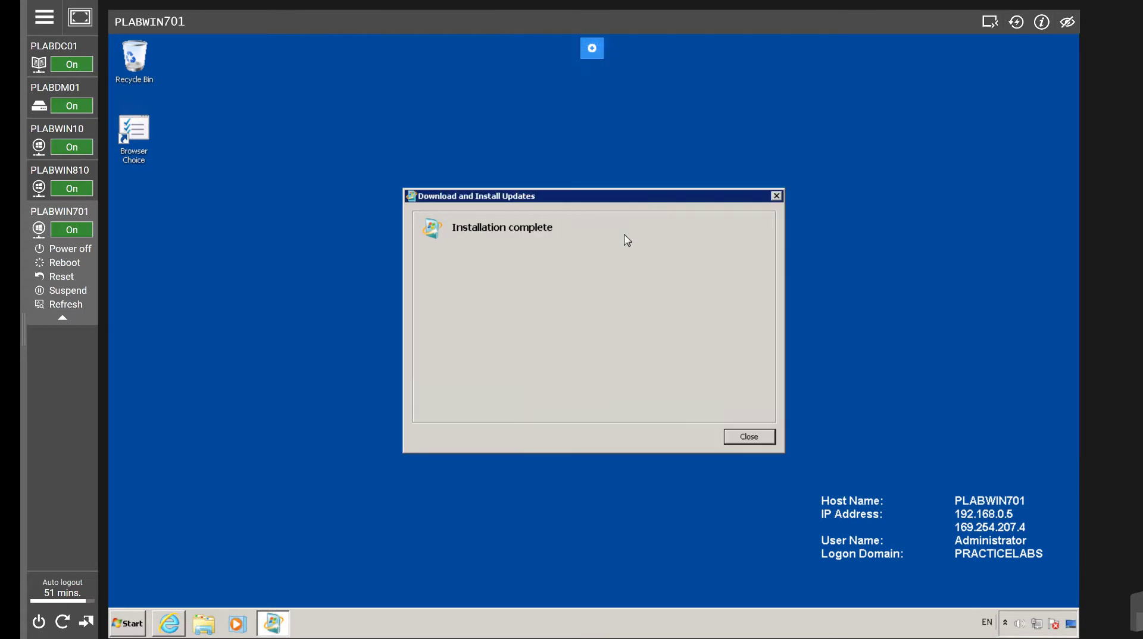
left_click(766, 441)
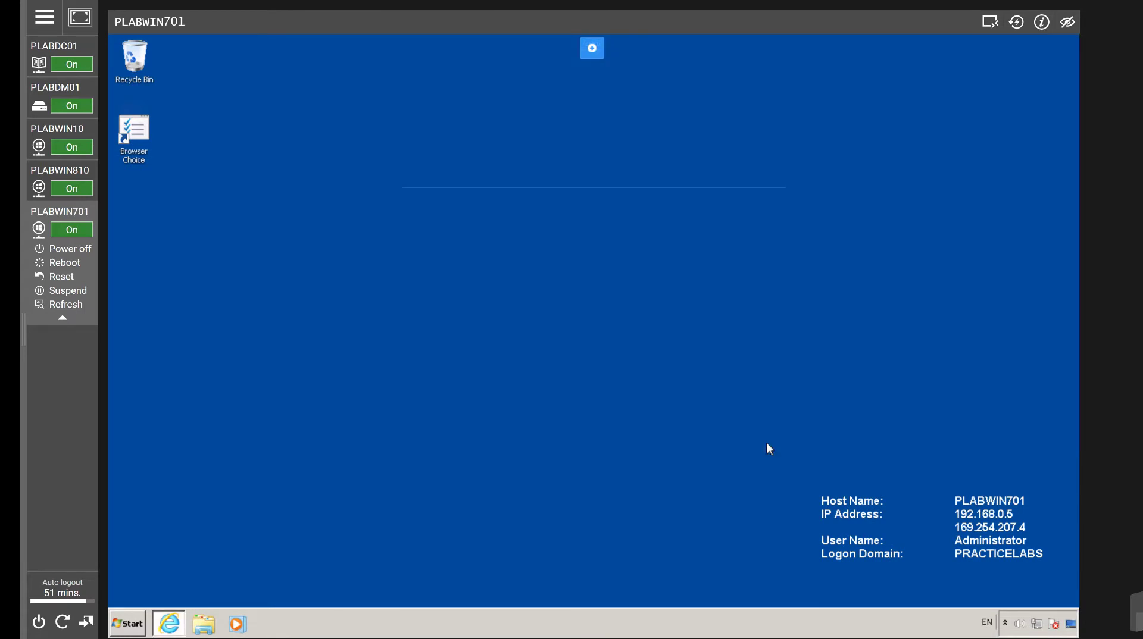
left_click(138, 624)
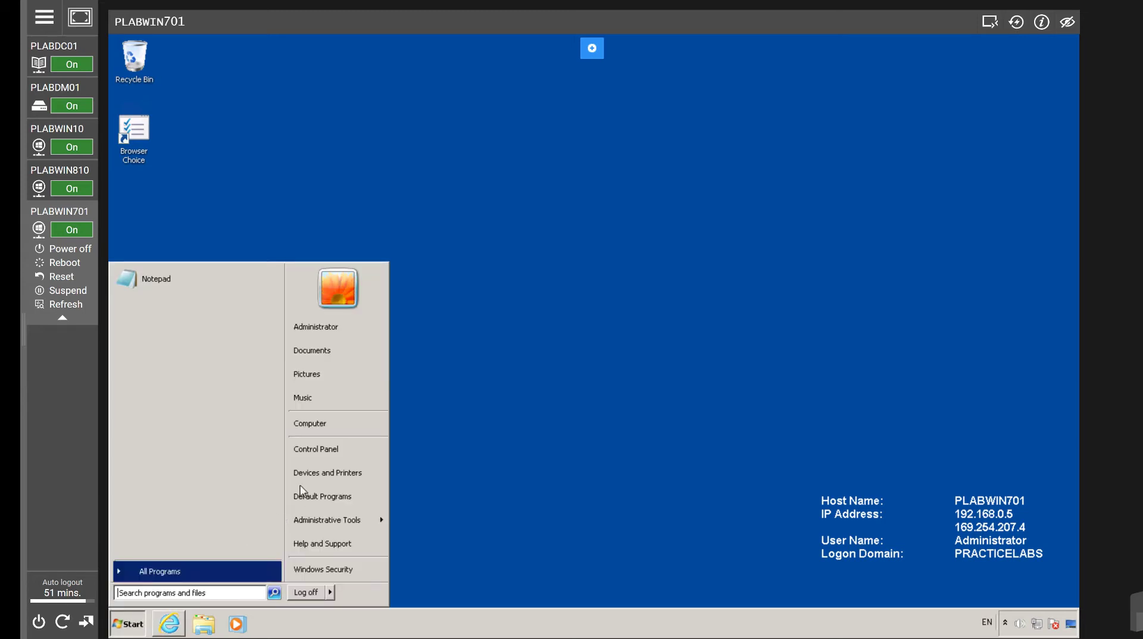
left_click(314, 451)
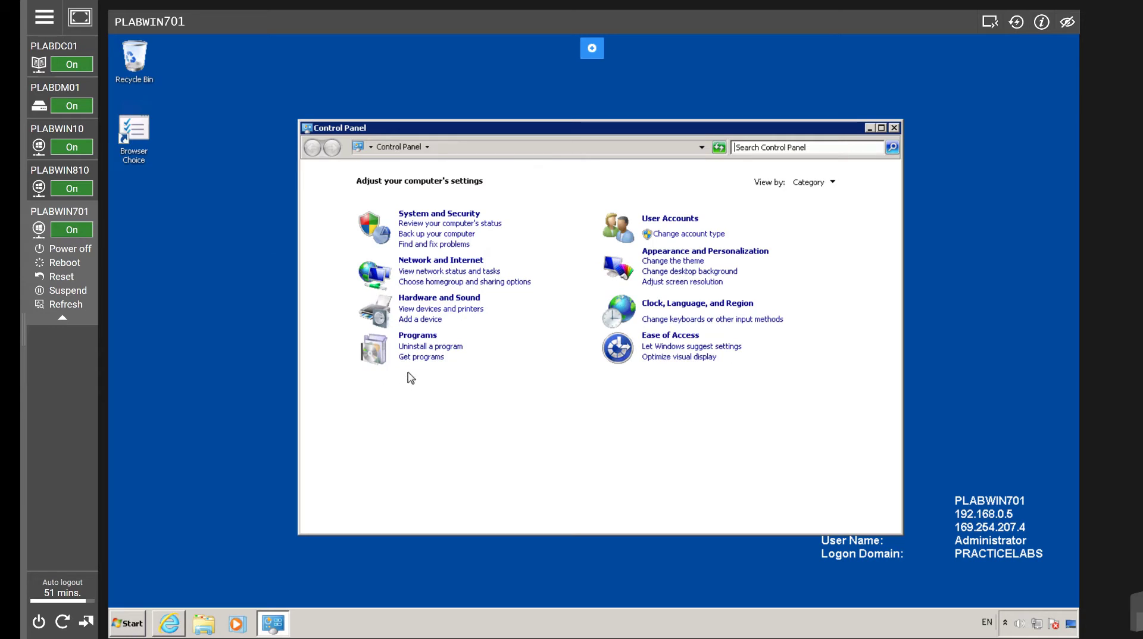
left_click(416, 335)
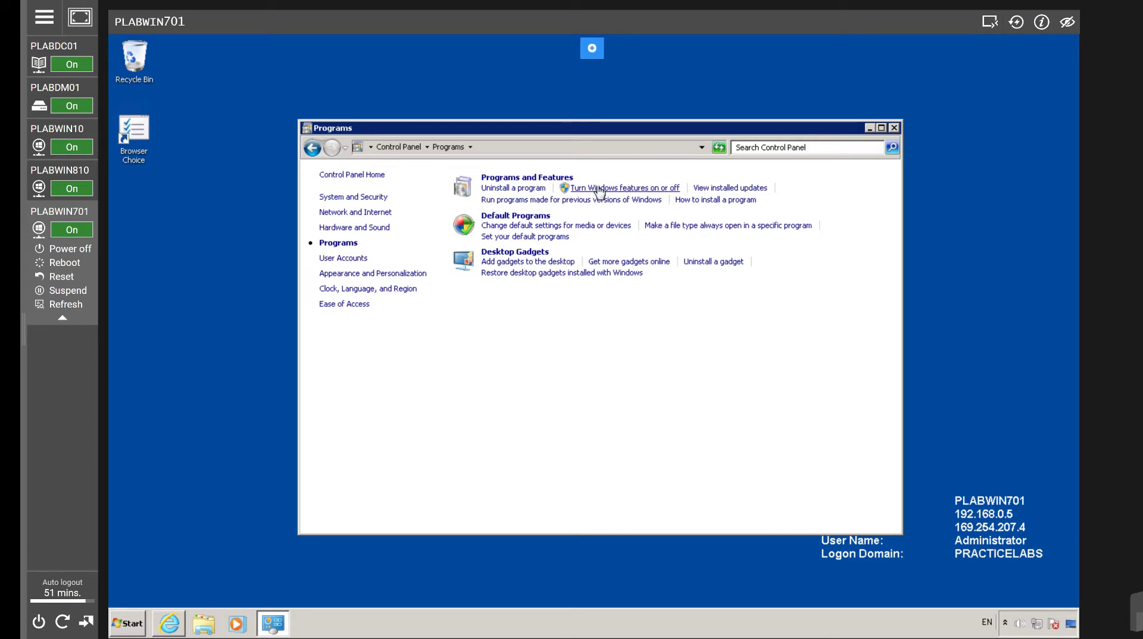
left_click(600, 190)
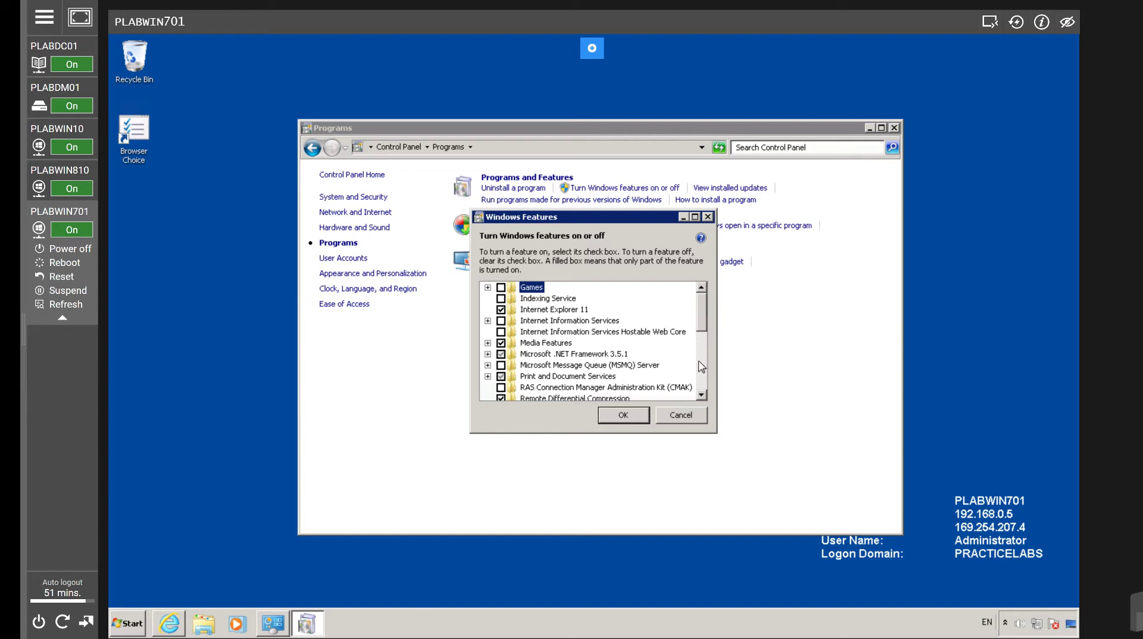
- Enable Active Directory Module for Windows PowerShell under RSAT > Role Administration Tools > AD DS Tools
left_click(702, 395)
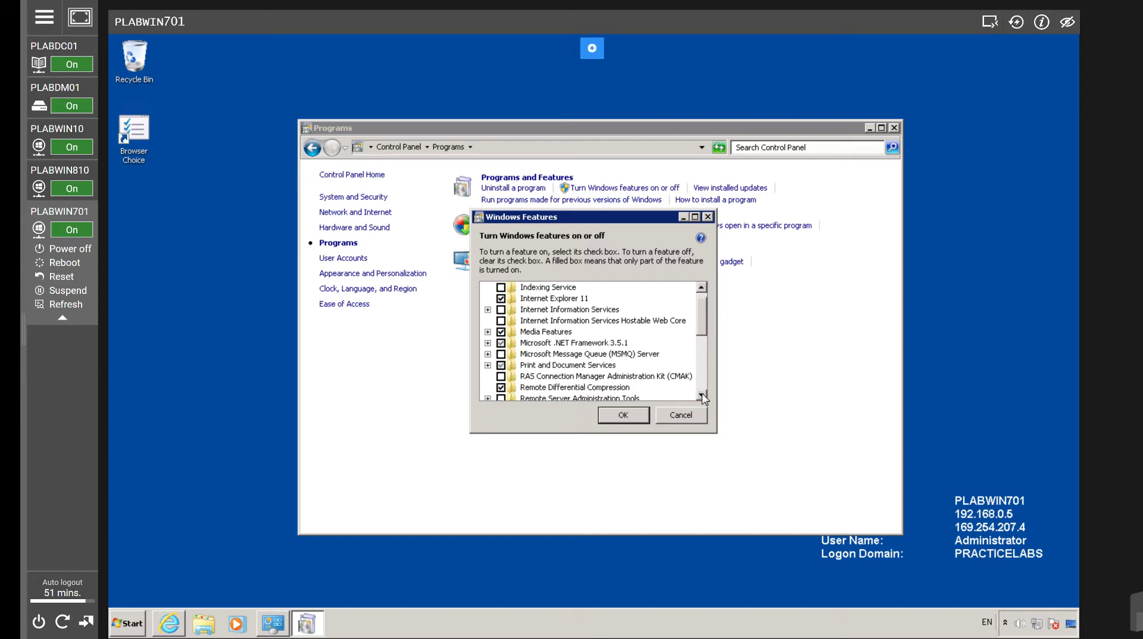
left_click(703, 395)
left_click(702, 396)
left_click(702, 395)
left_click(702, 396)
left_click(702, 396)
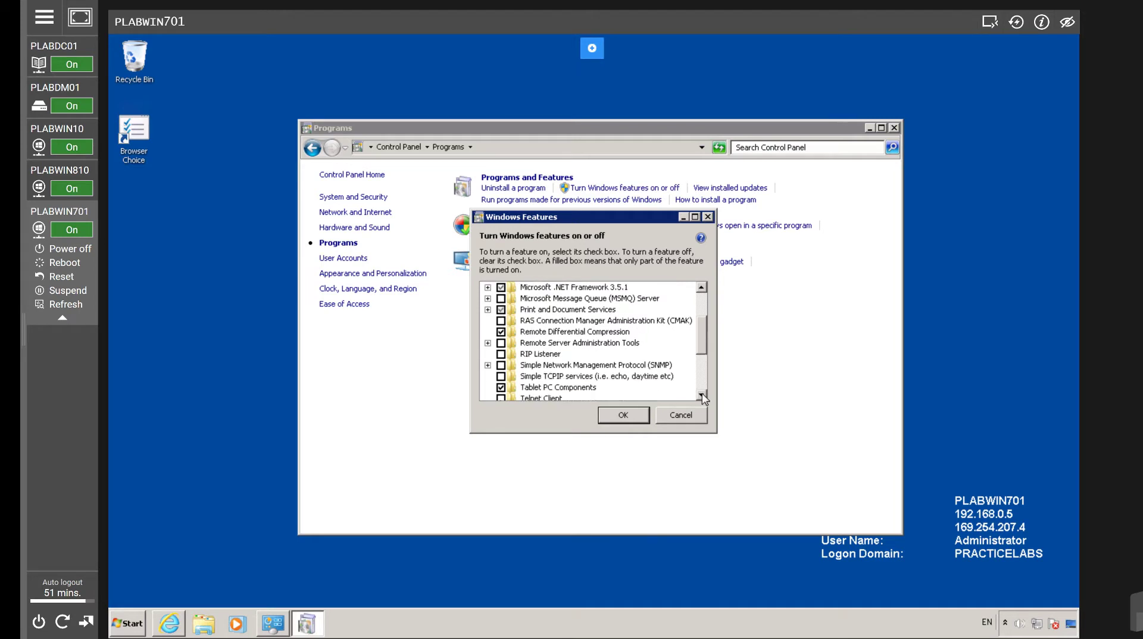
left_click(487, 344)
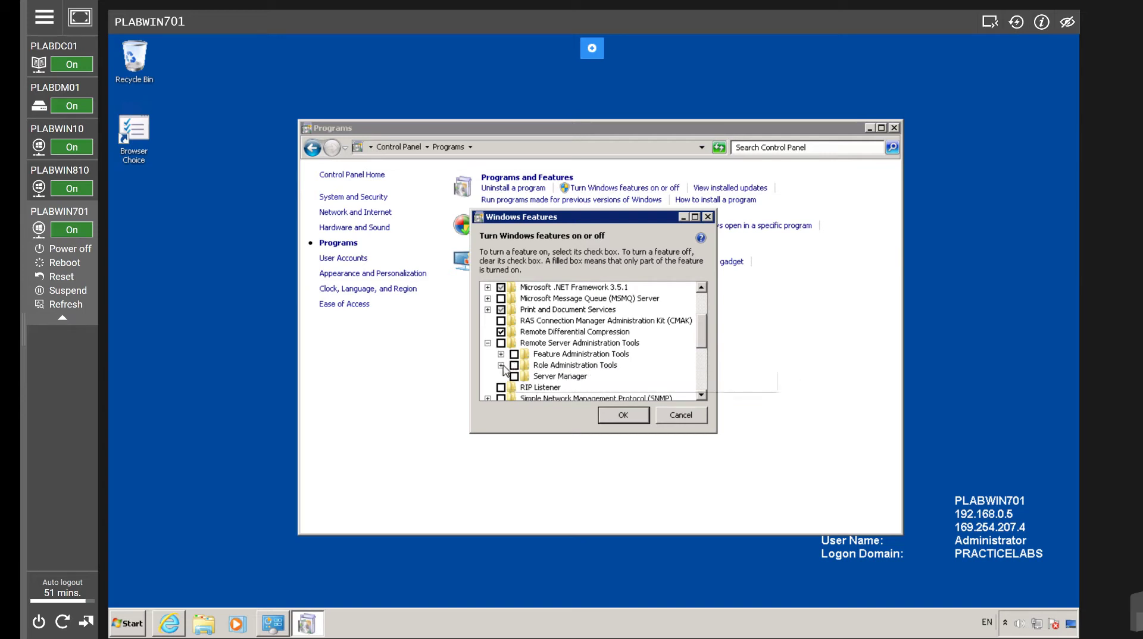
left_click(501, 365)
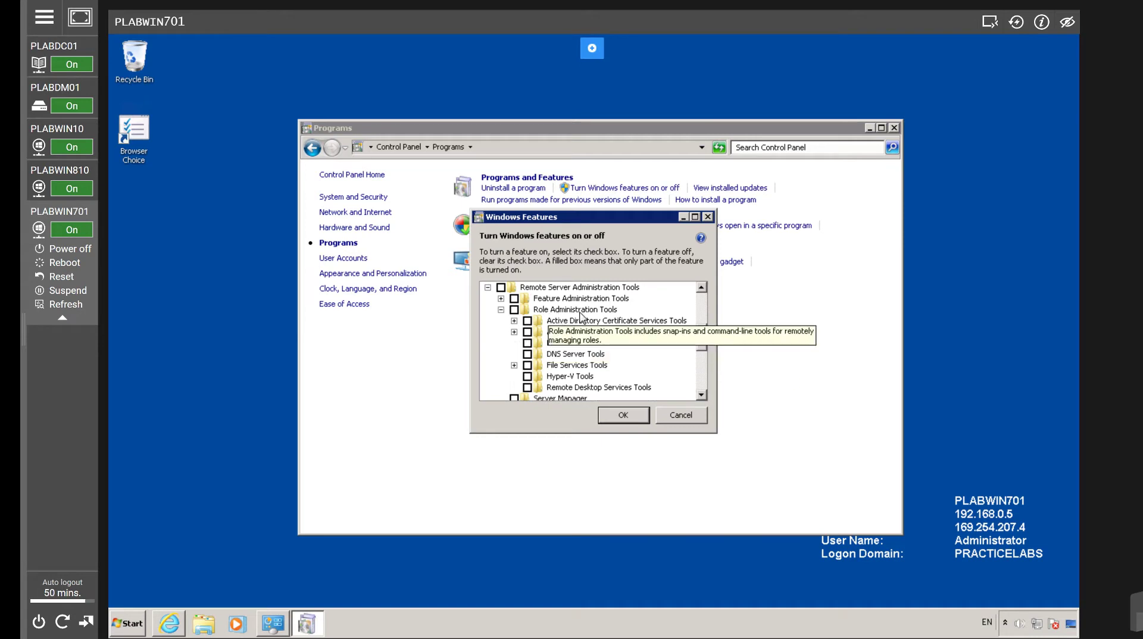
left_click(514, 332)
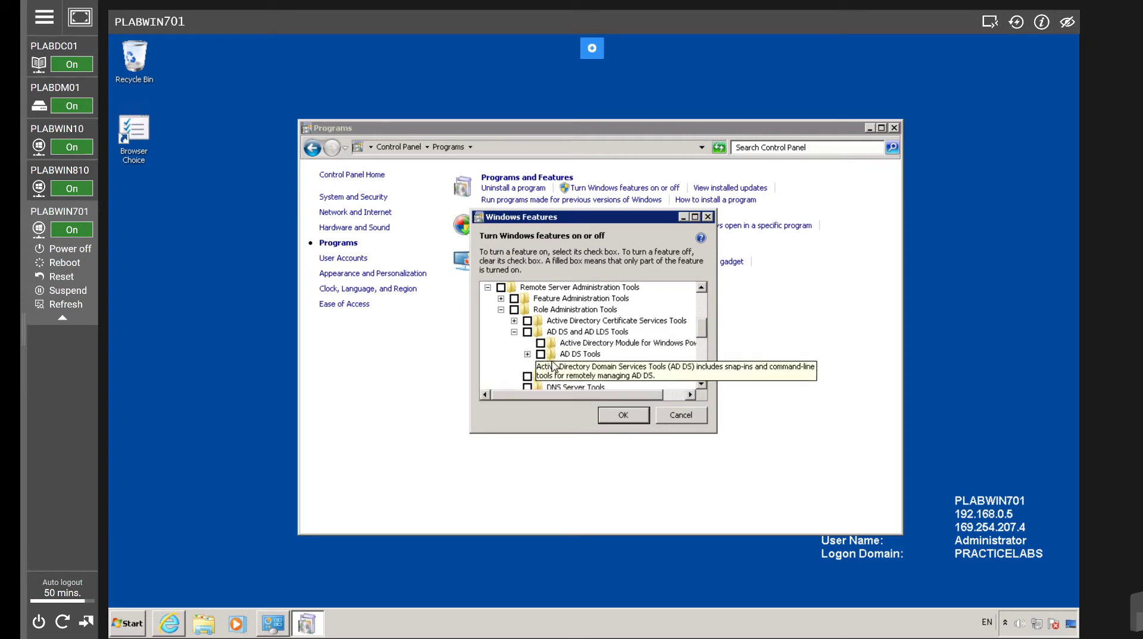
left_click(528, 355)
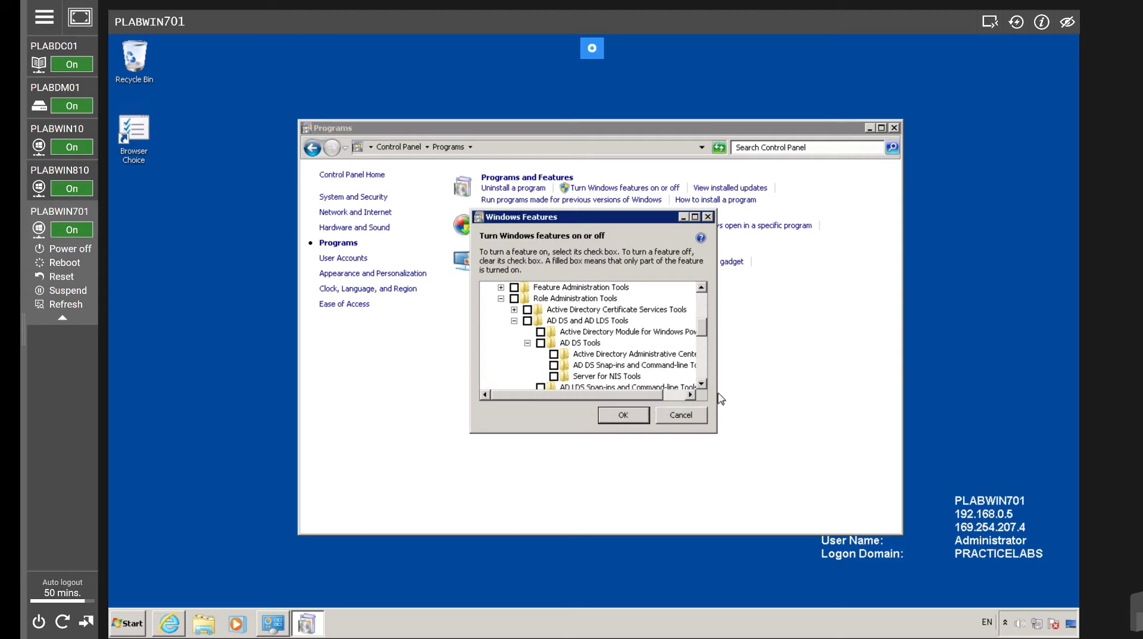
left_click(702, 384)
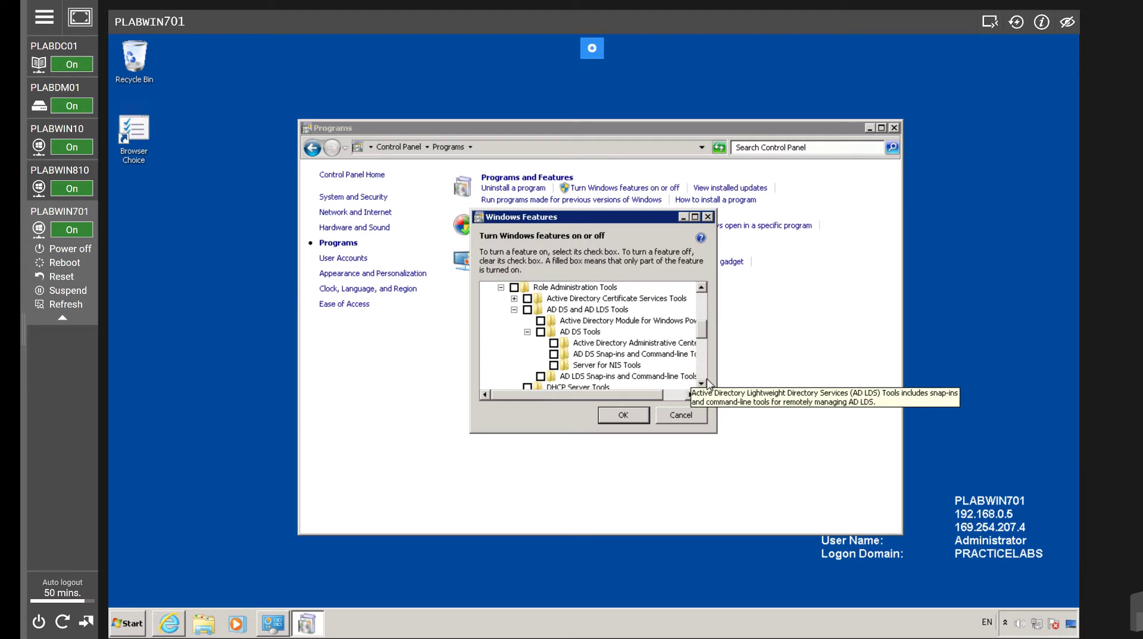
left_click(540, 322)
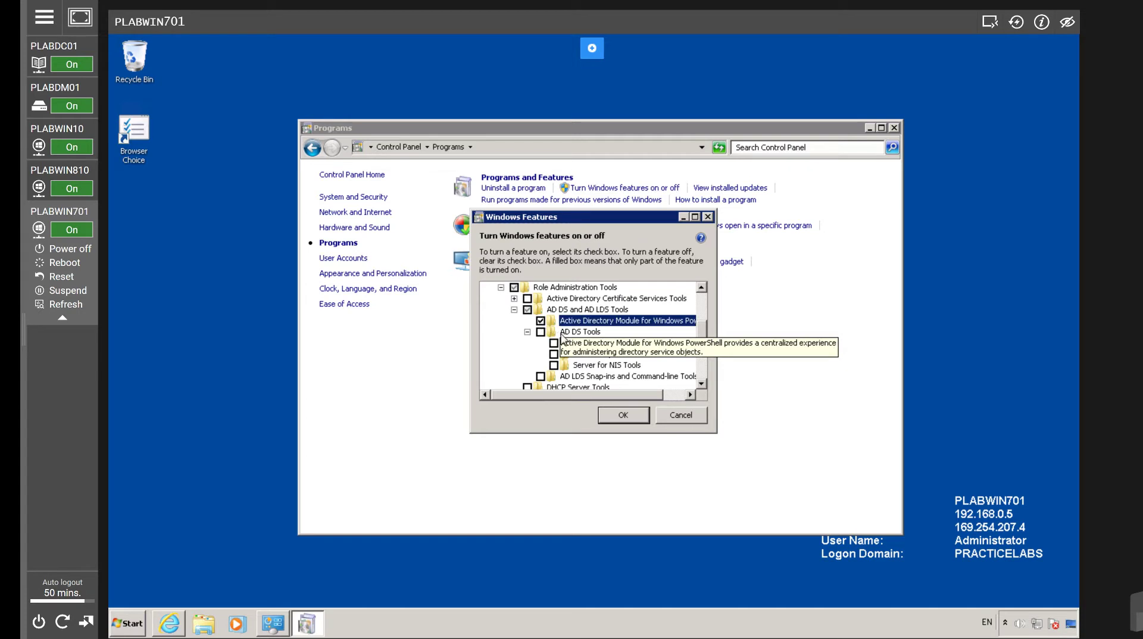
left_click(623, 416)
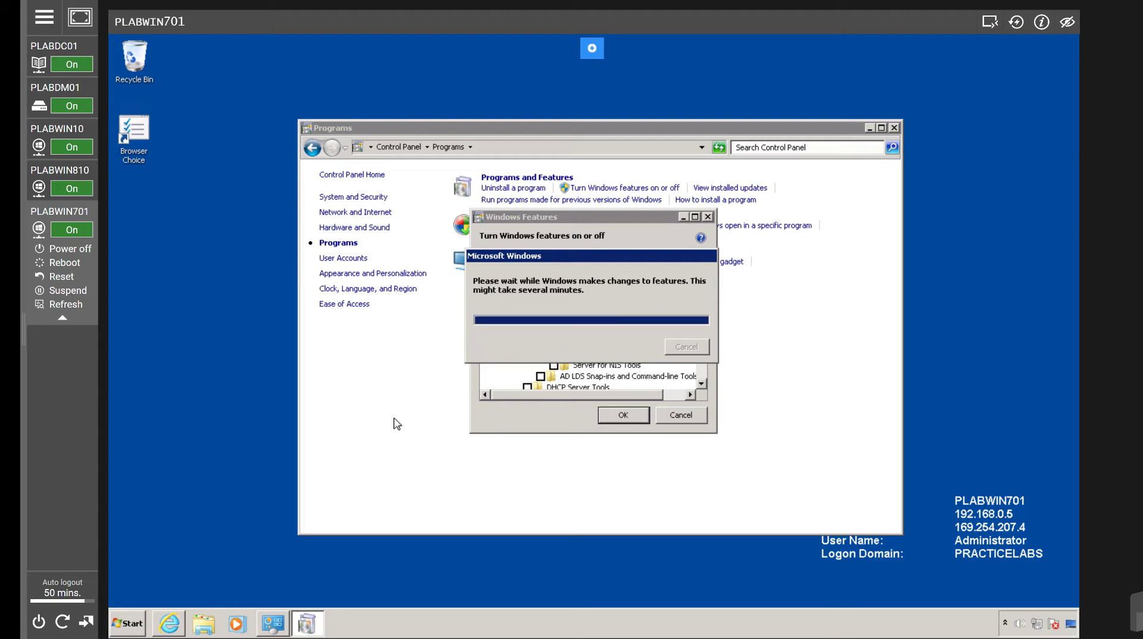
- Launch Windows PowerShell as administrator from a Start search for 'power' and centre its window
left_click(127, 624)
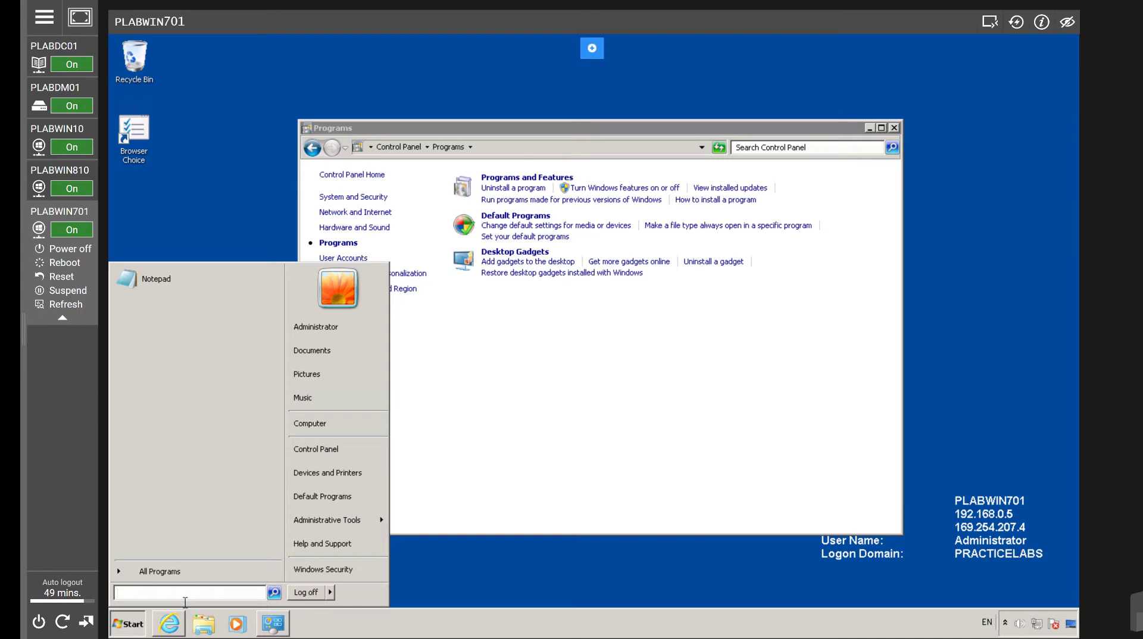
type("power")
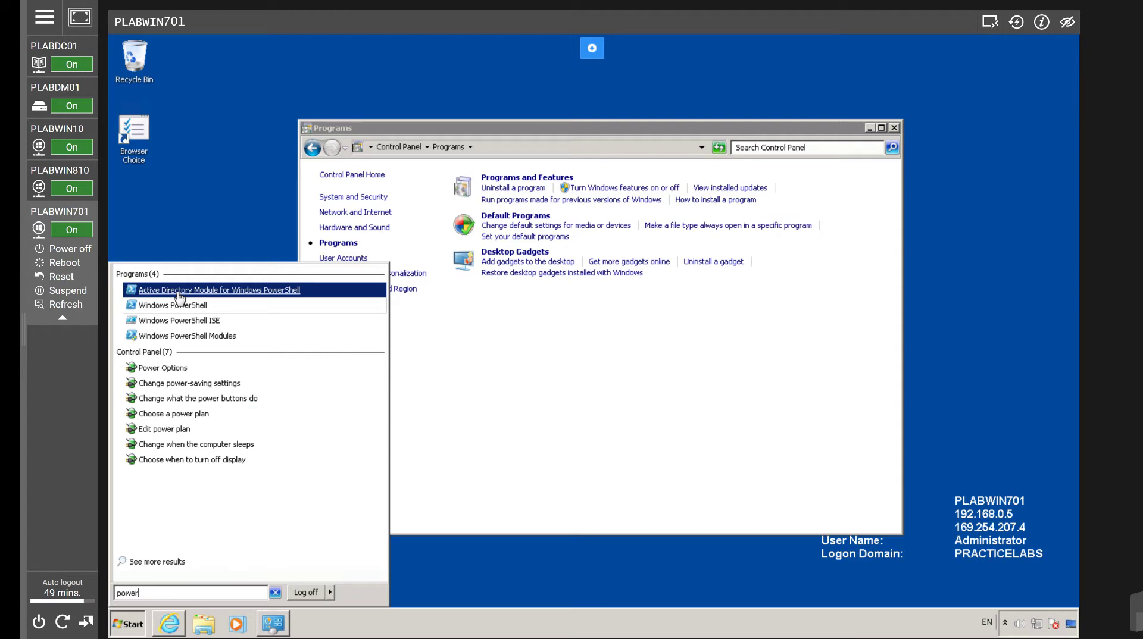
right_click(152, 309)
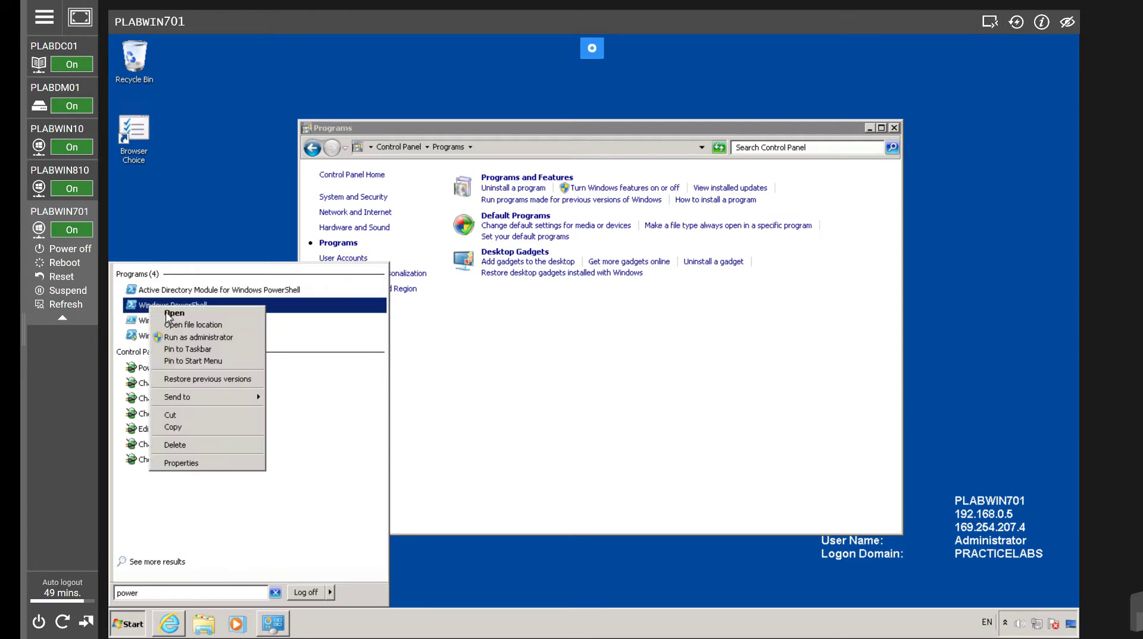
left_click(186, 337)
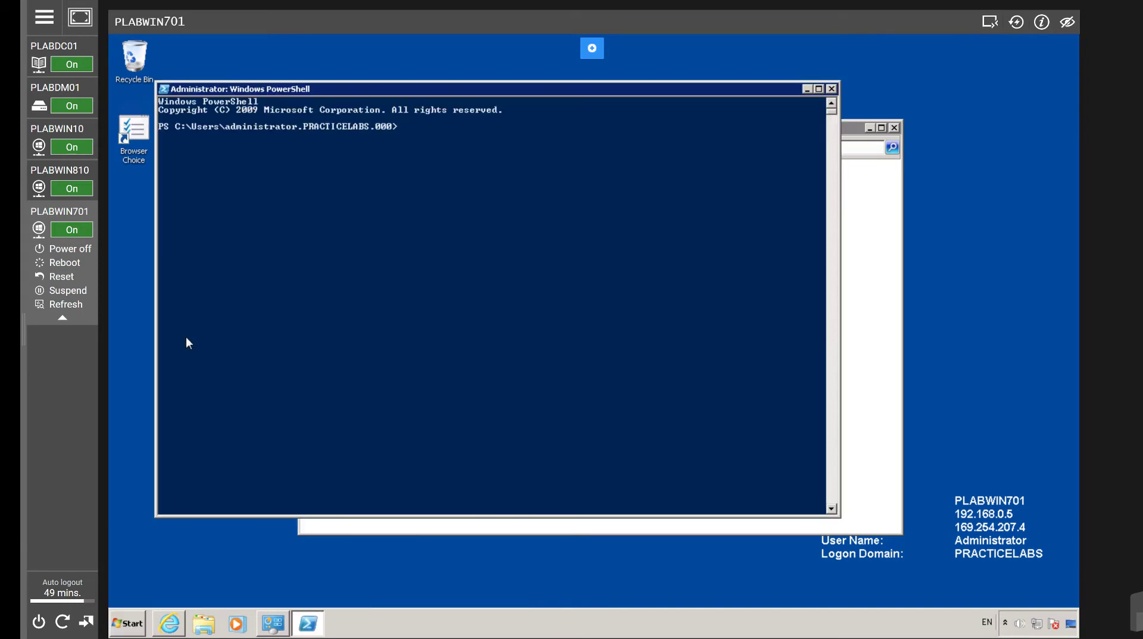
left_click_drag(345, 93, 402, 124)
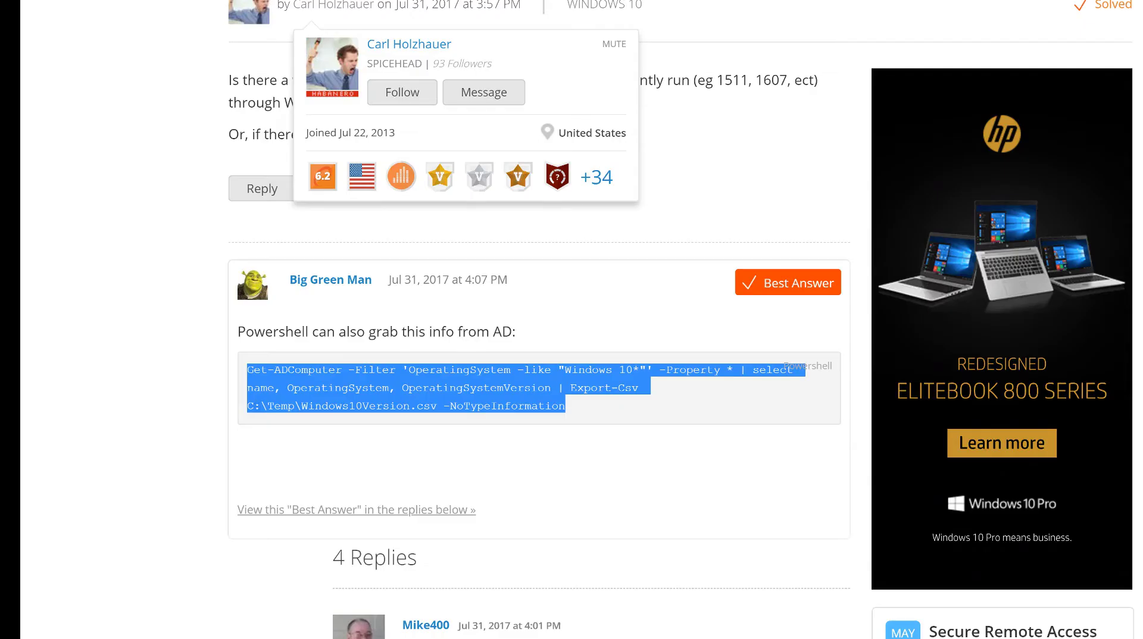
- Copy the highlighted Get-ADComputer command from the Spiceworks Best Answer
right_click(389, 393)
left_click(417, 404)
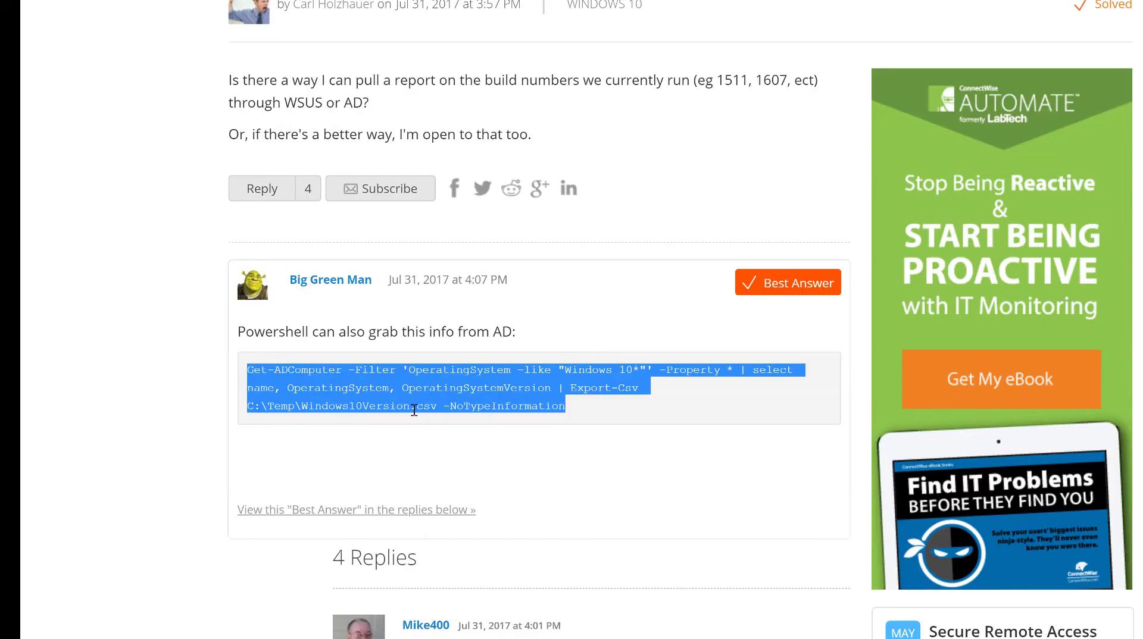
mouse_move(312, 6)
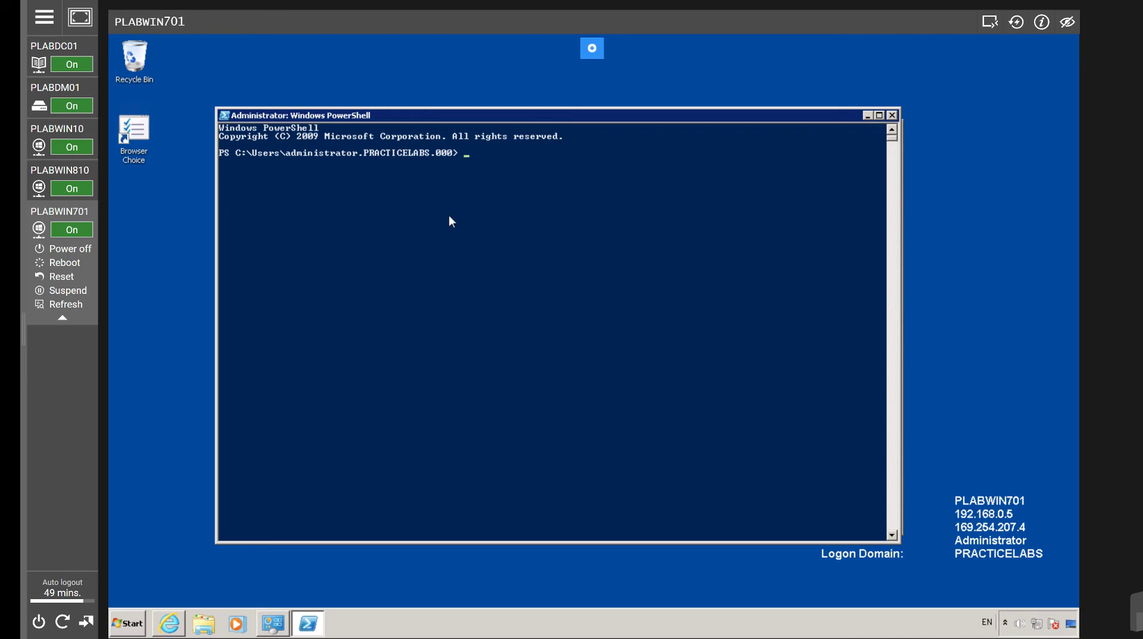
- Send the Get-ADComputer command to PLABWIN701 through the lab's web clipboard
left_click(593, 50)
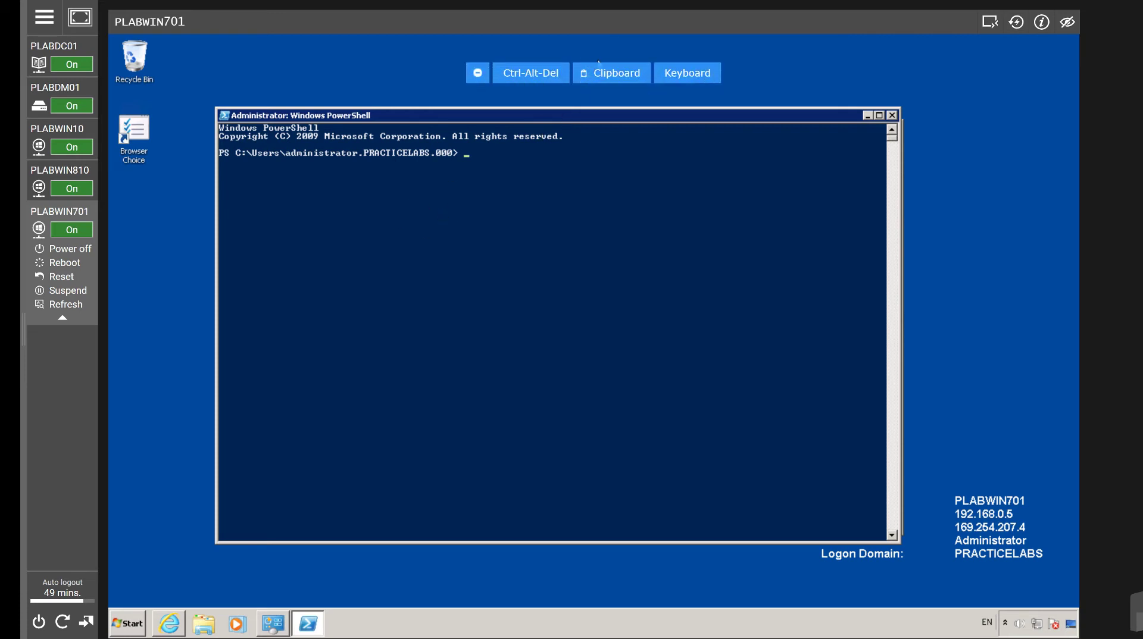
left_click(606, 79)
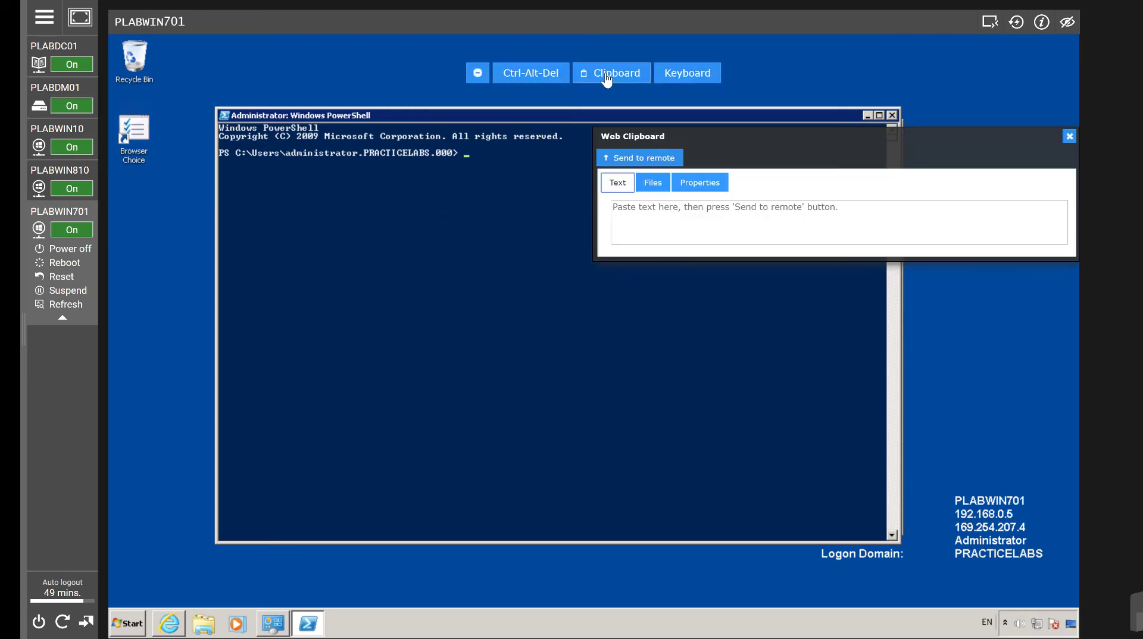
right_click(646, 212)
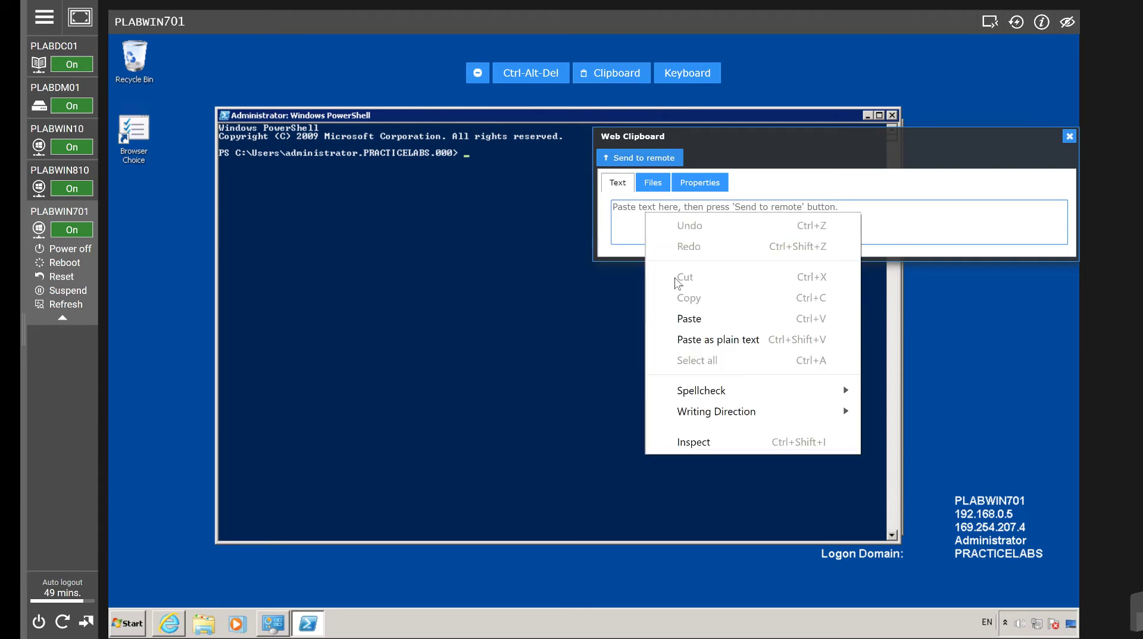
left_click(684, 319)
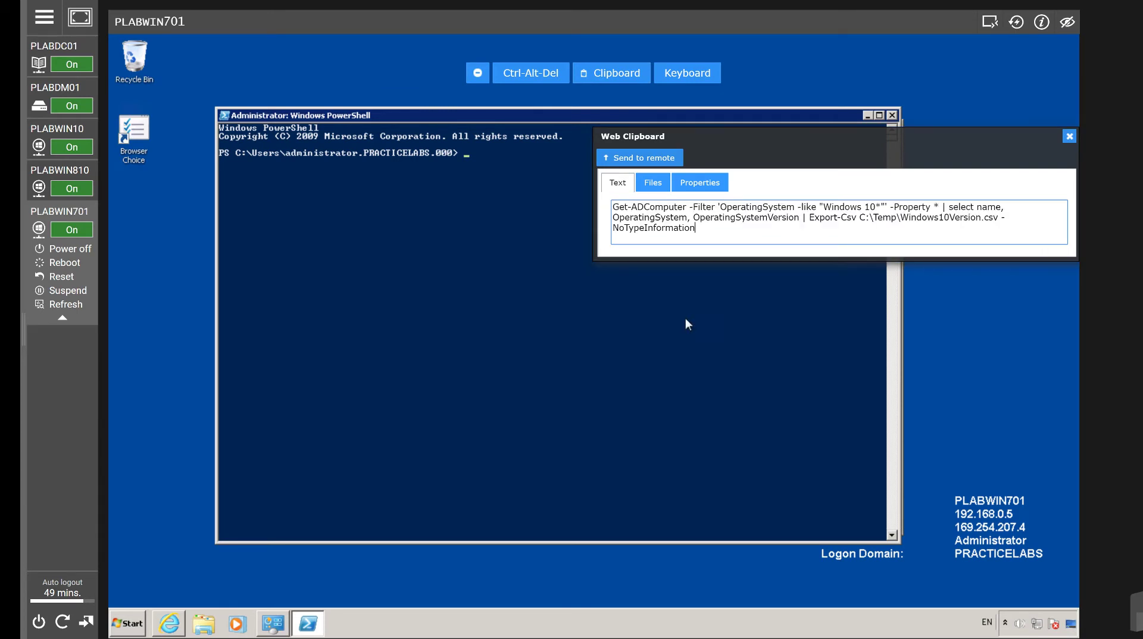
left_click(643, 163)
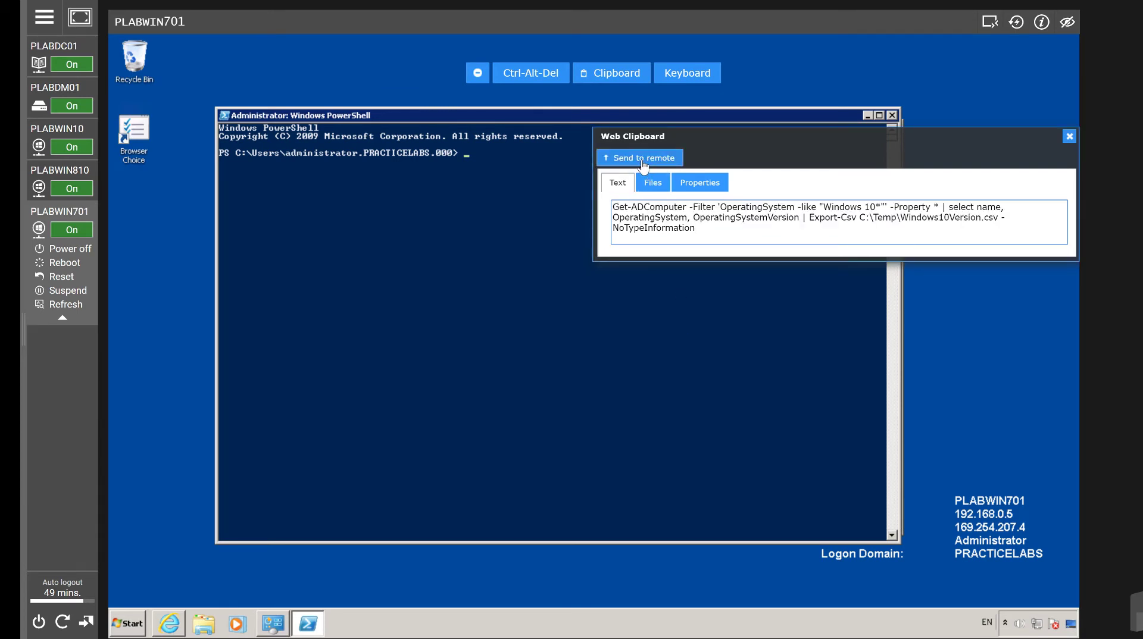
- Paste the command into a new Notepad window and move it lower on the desktop
left_click(137, 634)
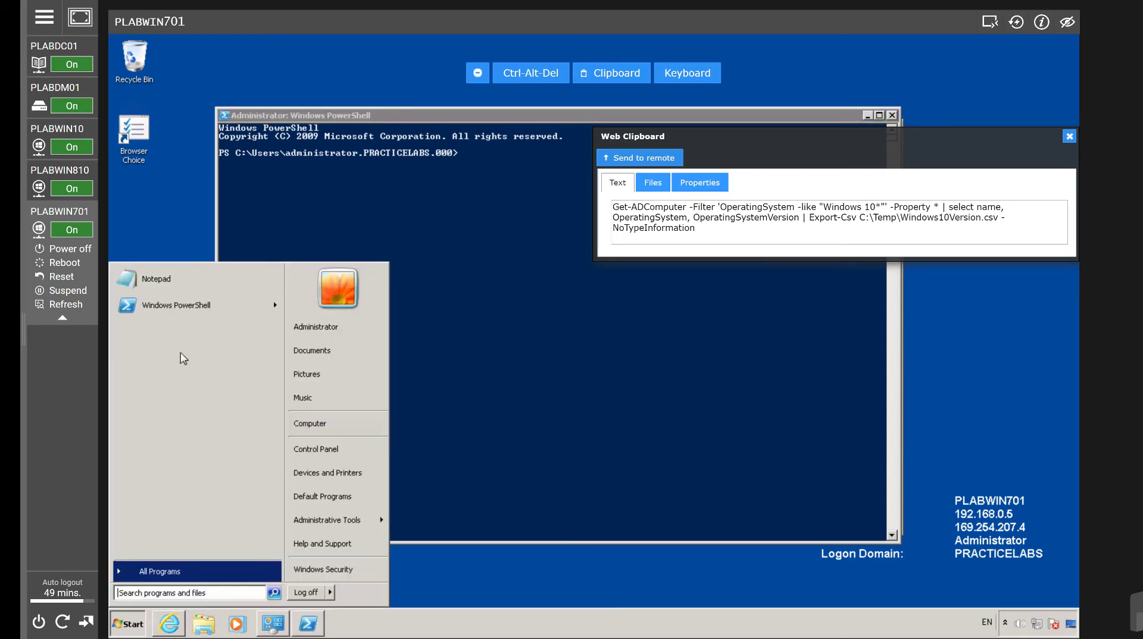
left_click(174, 282)
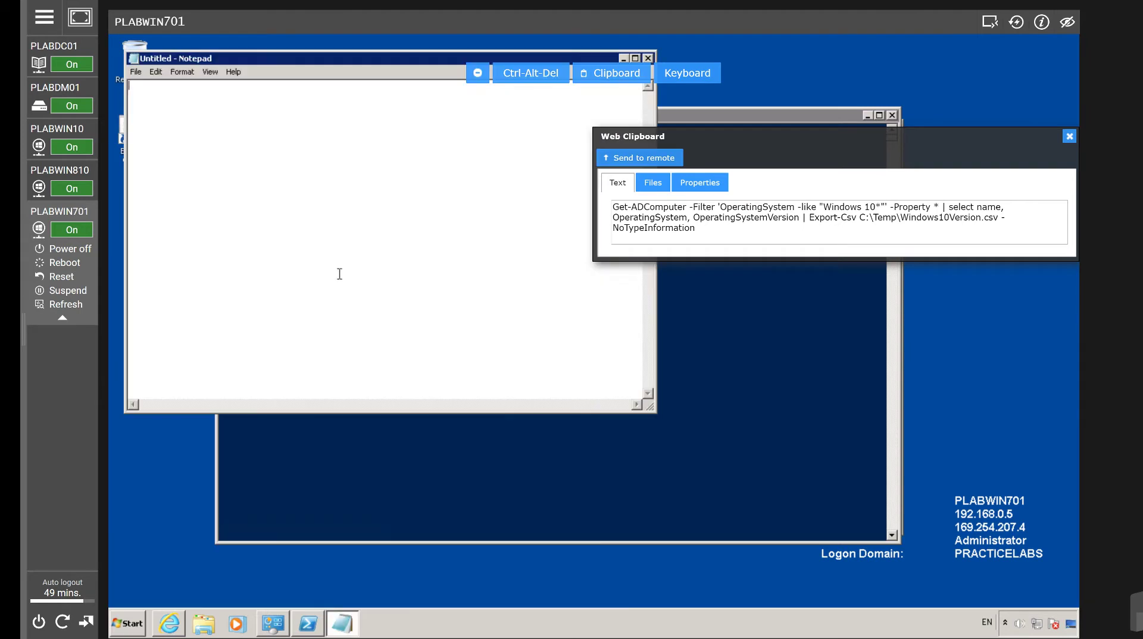
right_click(338, 229)
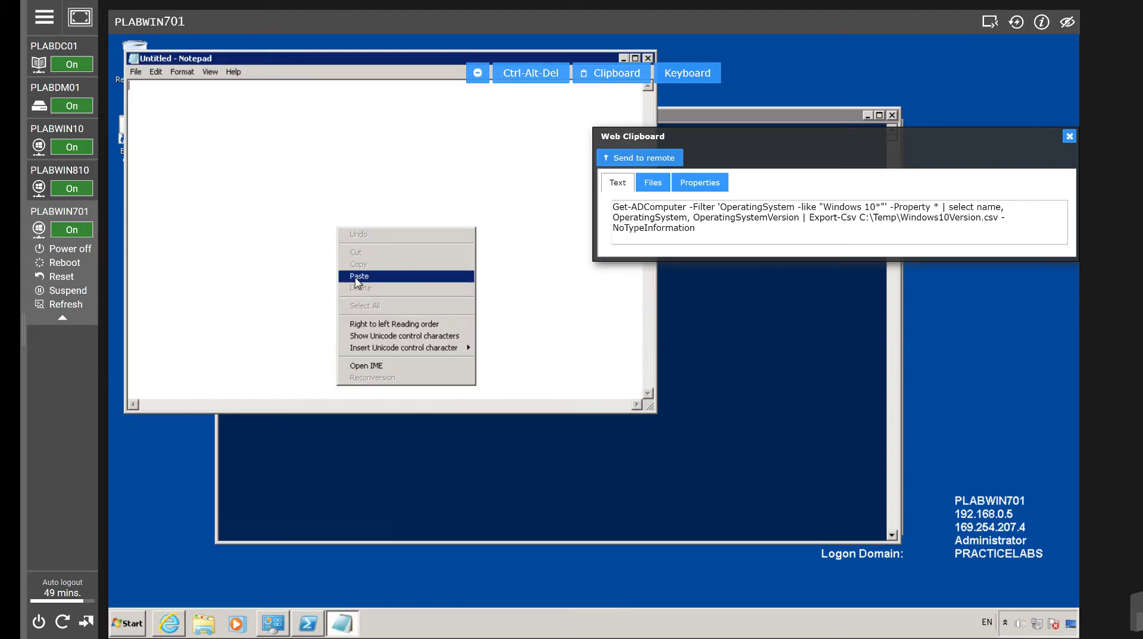
left_click(356, 277)
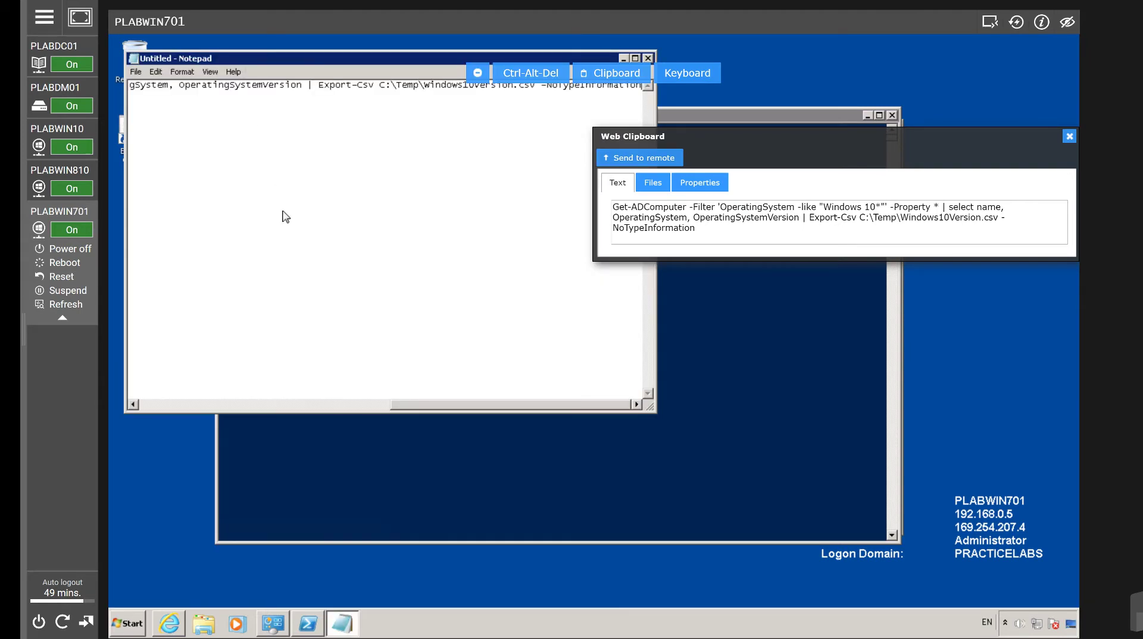
left_click_drag(286, 217, 325, 361)
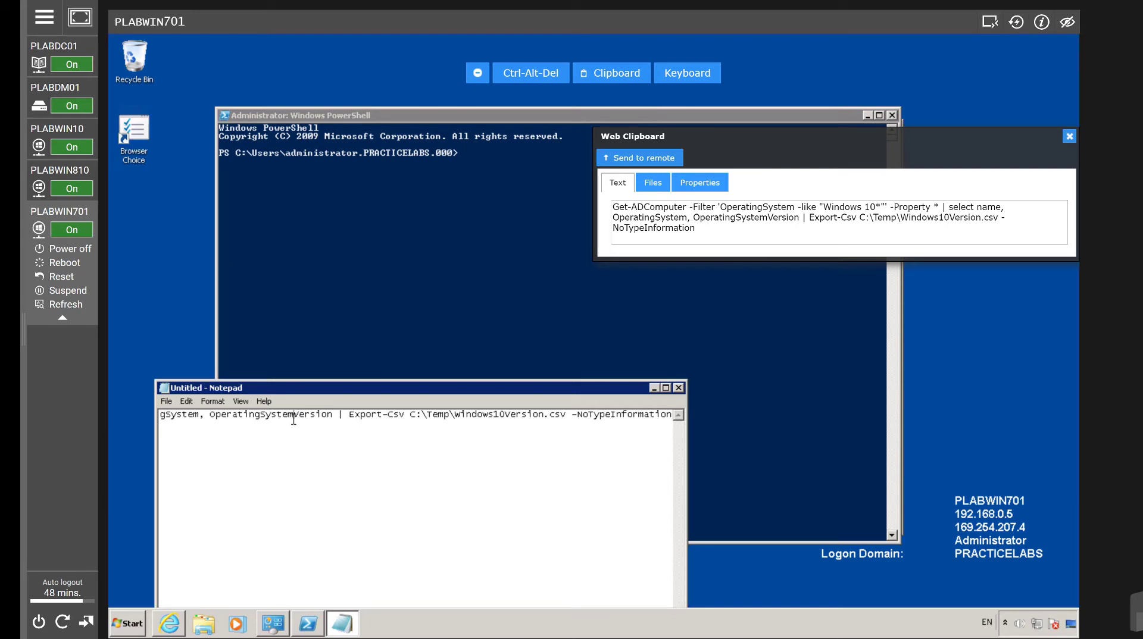
- Copy the whole command from Notepad, bring PowerShell forward, and close the clipboard panel
key("ctrl+a")
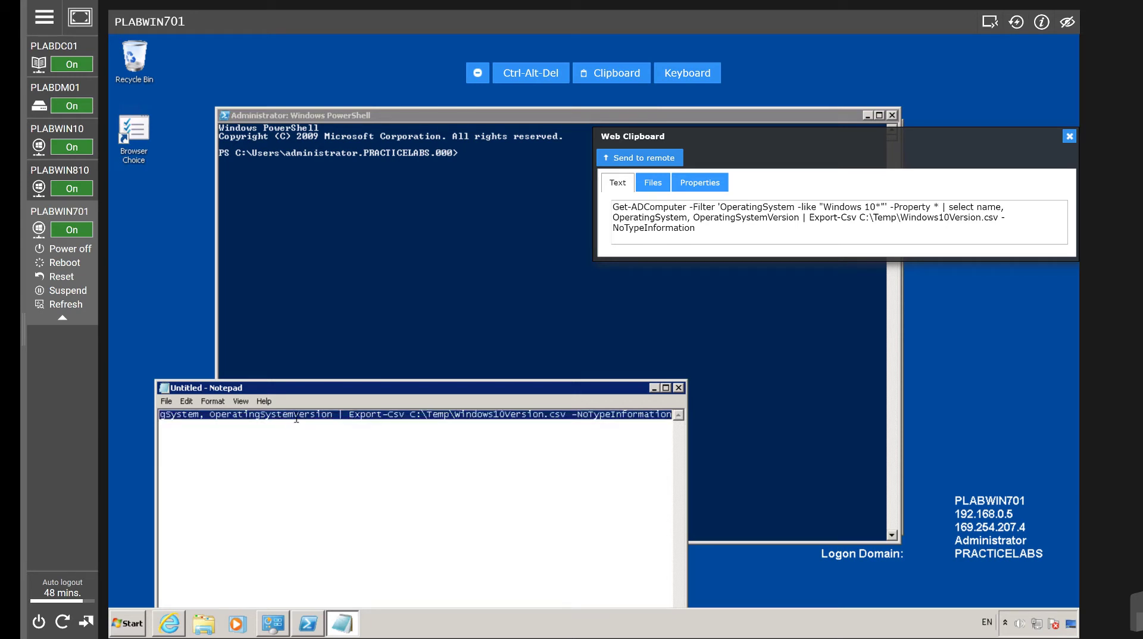
right_click(295, 418)
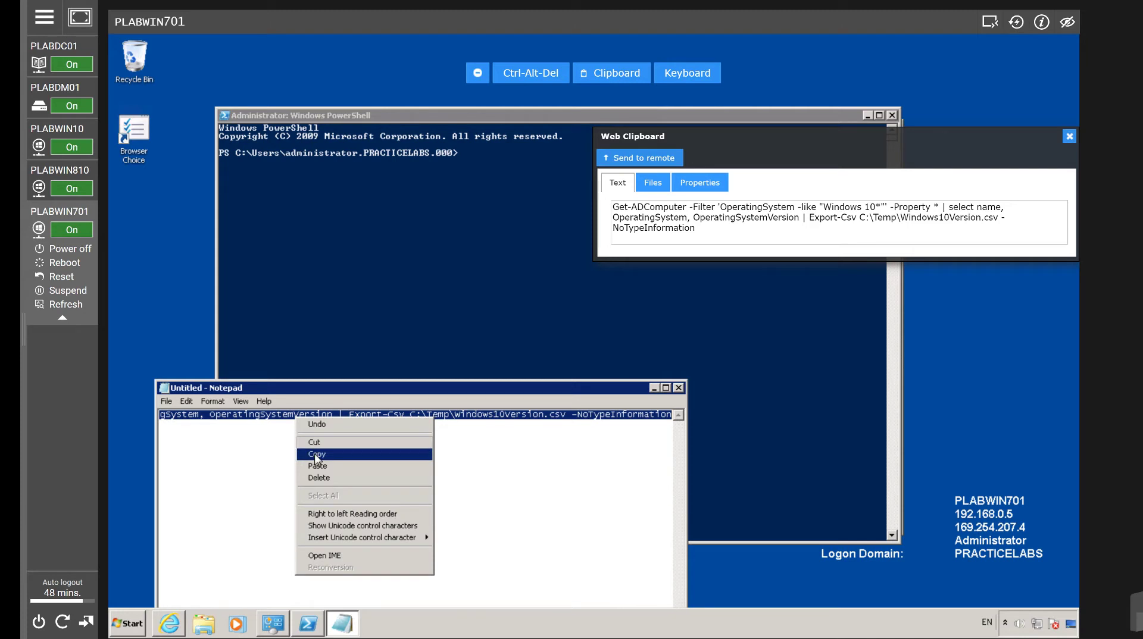
left_click(314, 453)
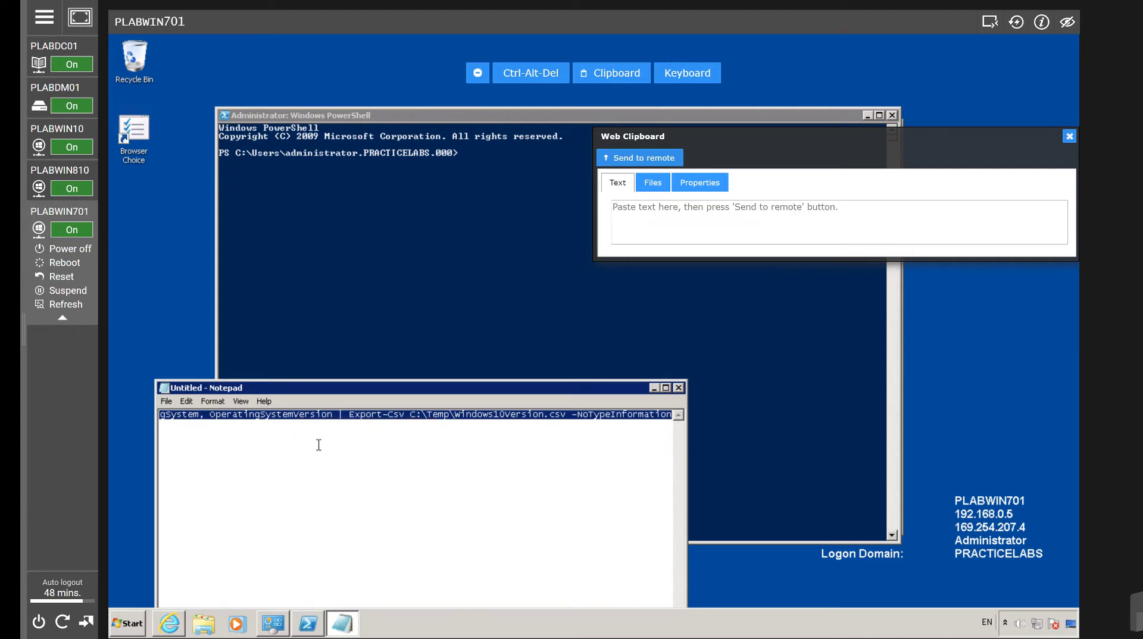
left_click(484, 155)
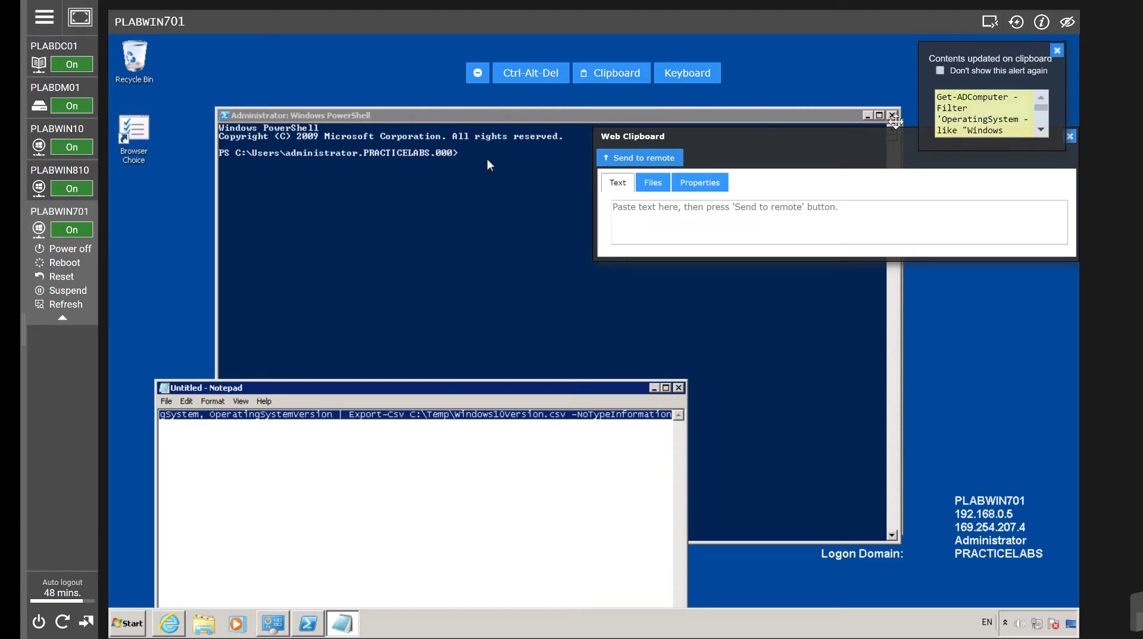
left_click(1069, 137)
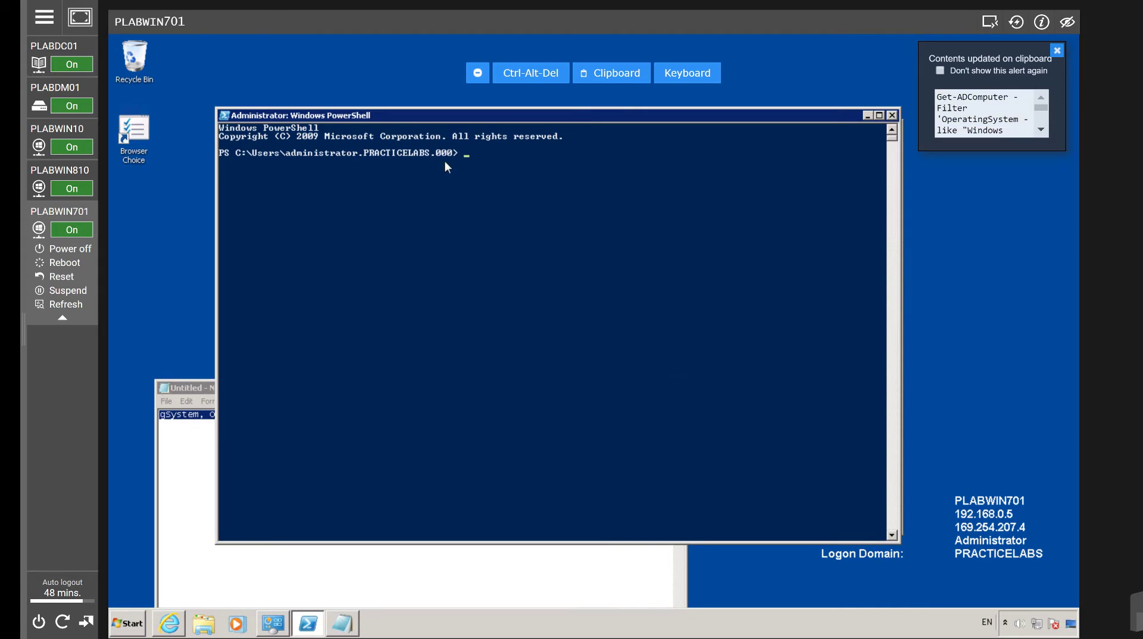
- Paste and run the Get-ADComputer export in PowerShell, which fails as not recognized
right_click(460, 164)
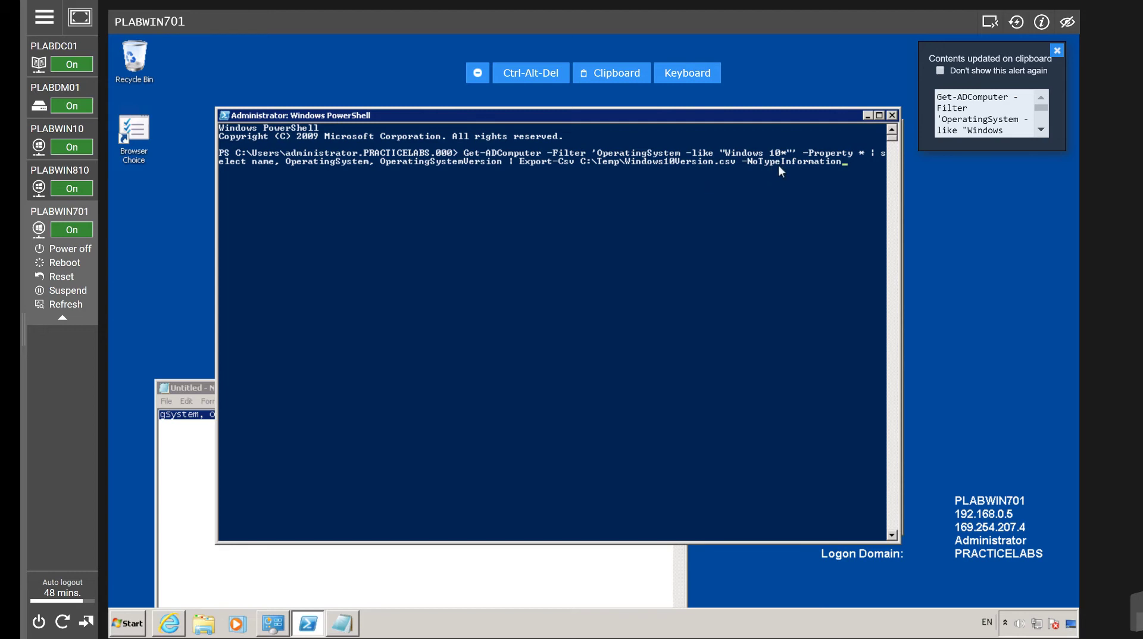
left_click(847, 163)
key("Escape")
key("Return")
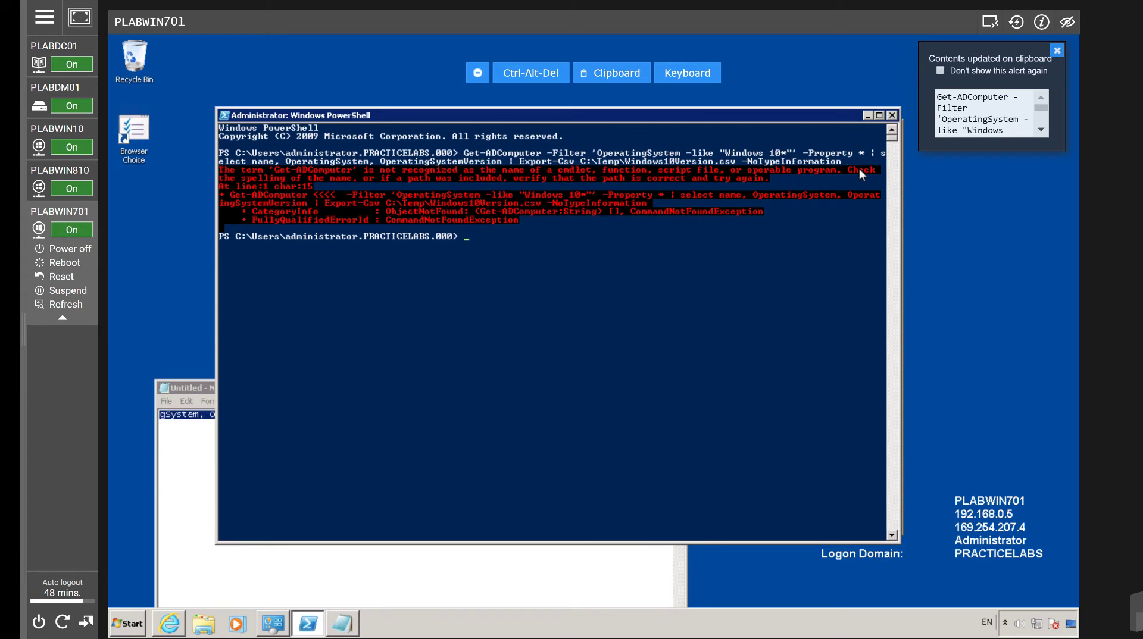
- Type Import-Module activedirectory at the prompt using Tab completion
type("import")
key("Tab")
key("BackSpace")
key("BackSpace")
key("BackSpace")
key("BackSpace")
key("BackSpace")
type("mod")
key("Tab")
type("activedirectory")
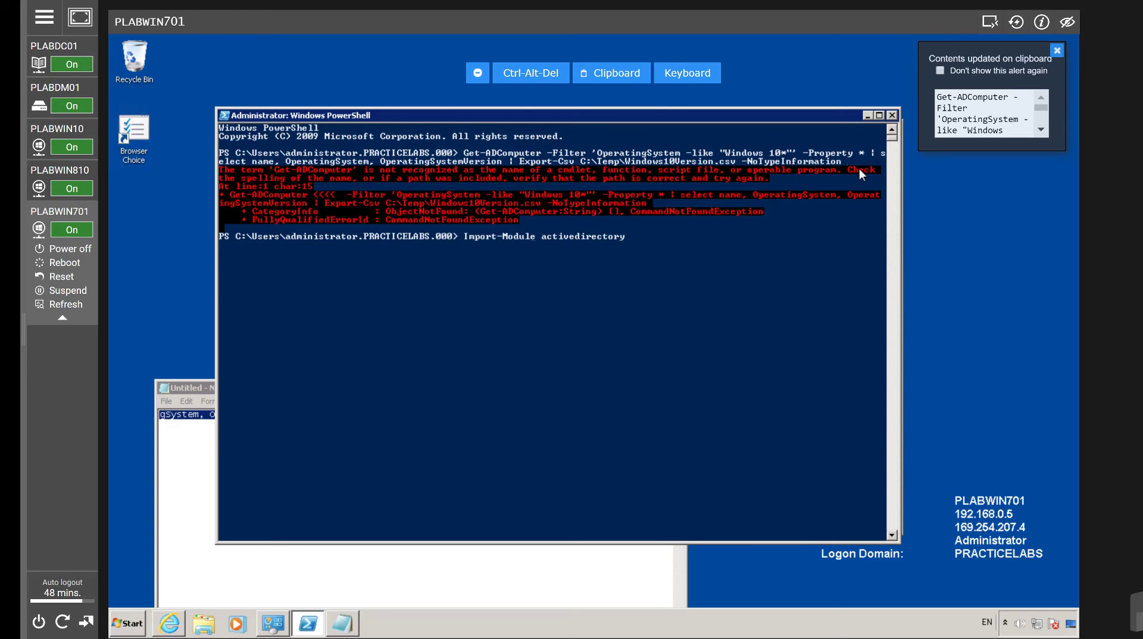
- Import the Active Directory module, rerun the export to C:\Windows10Version.csv, and open File Explorer
key("Return")
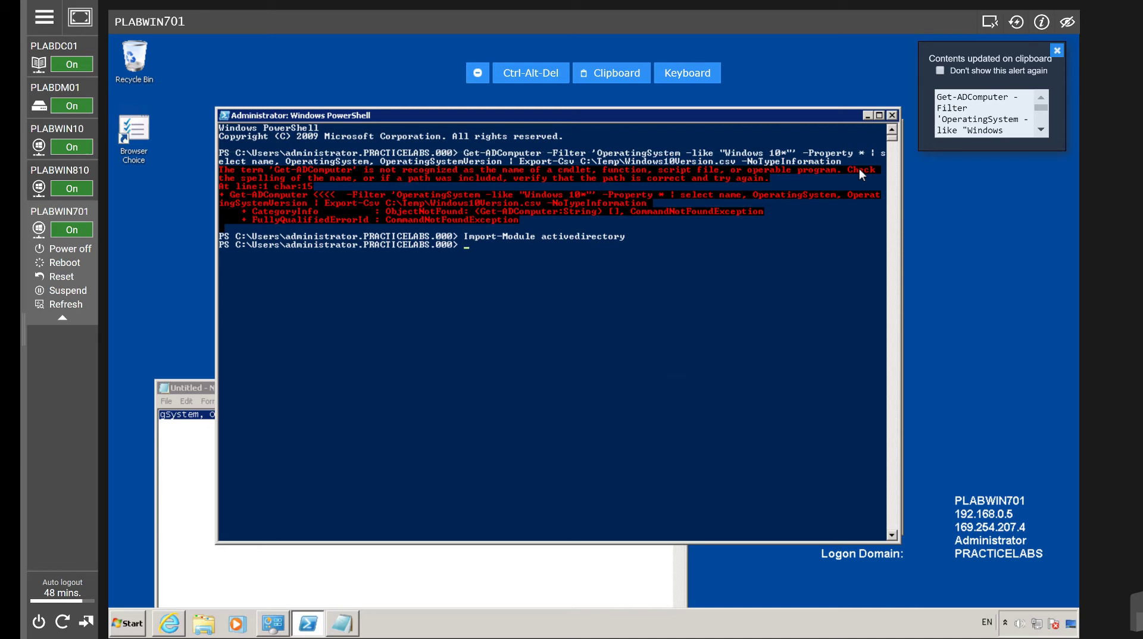
key("Up")
key("Up")
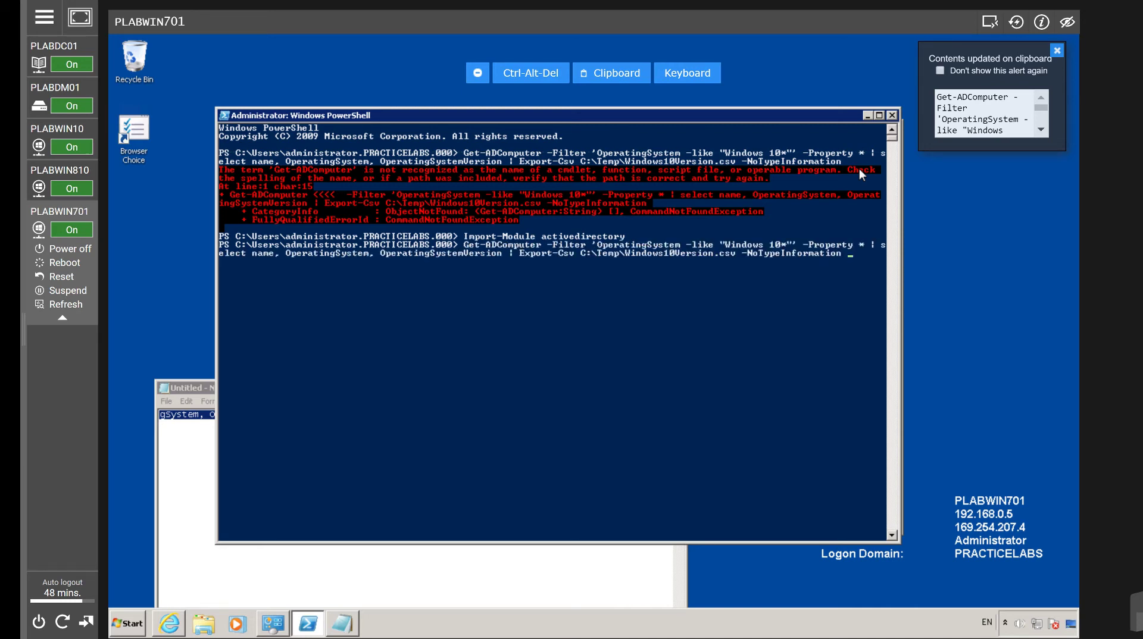
key("BackSpace")
key("Left")
key("Left")
key("Left")
key("Left")
key("Right")
key("BackSpace")
key("BackSpace")
key("BackSpace")
key("BackSpace")
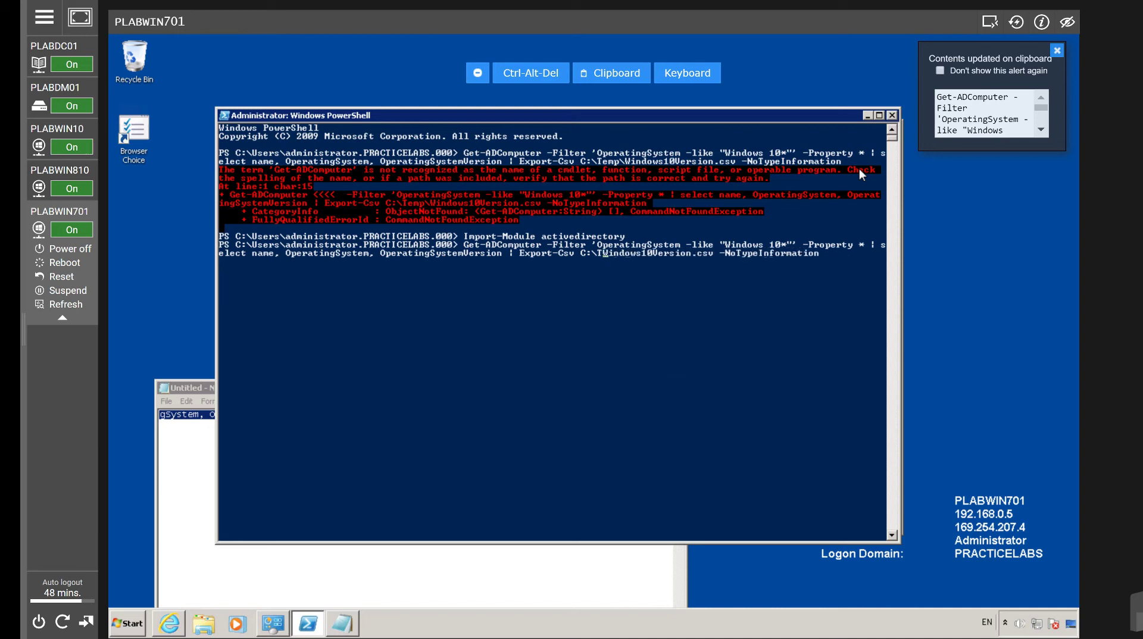
key("BackSpace")
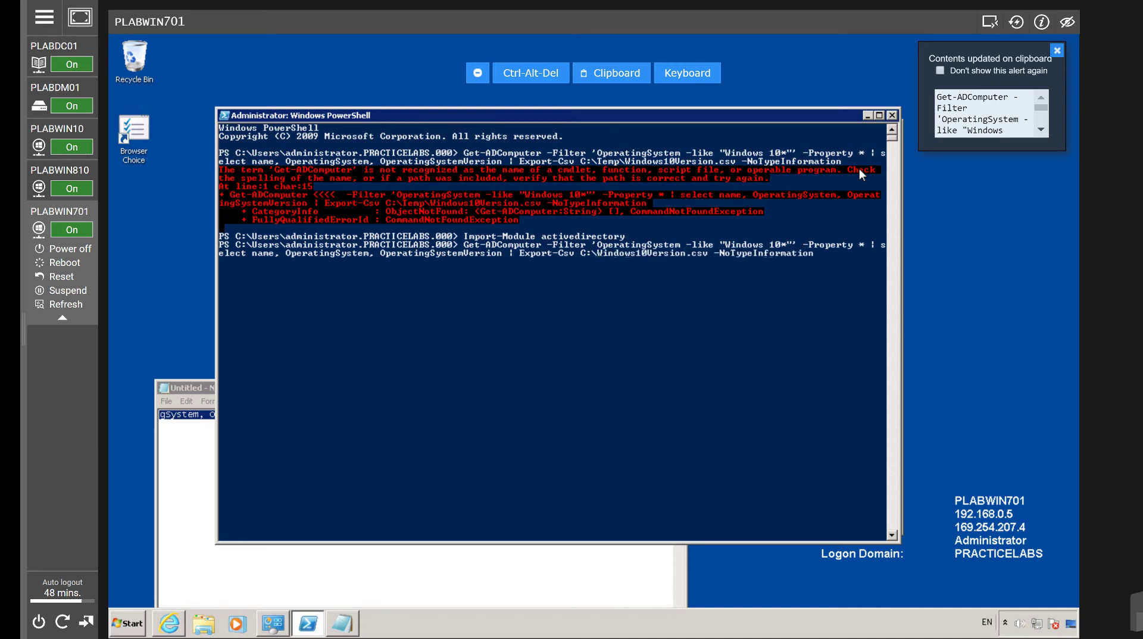
key("Return")
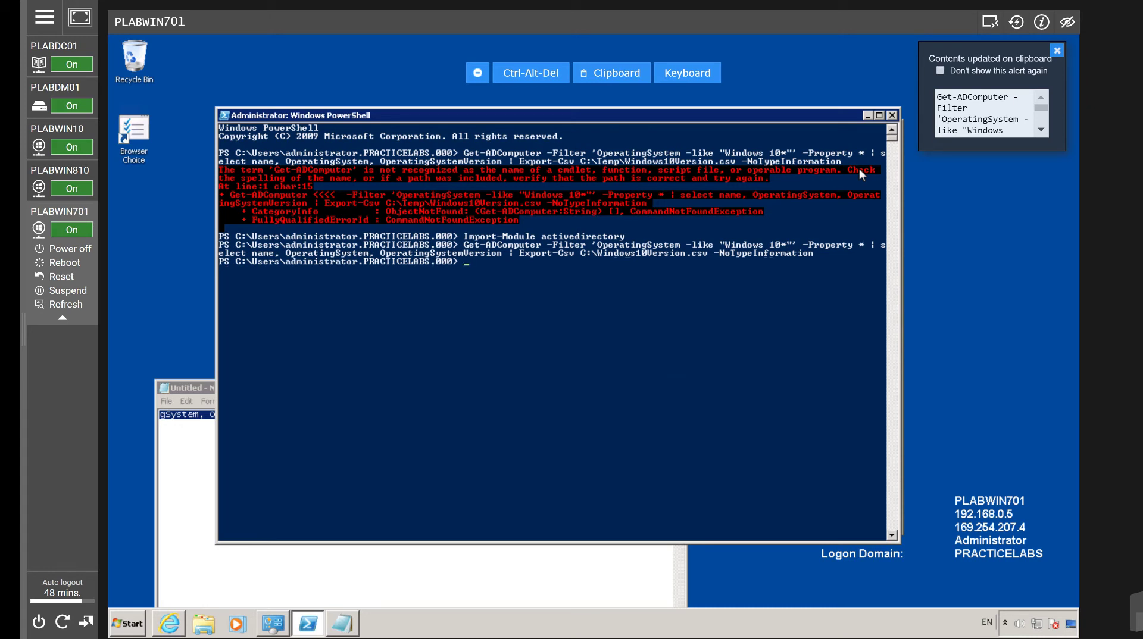
left_click(201, 627)
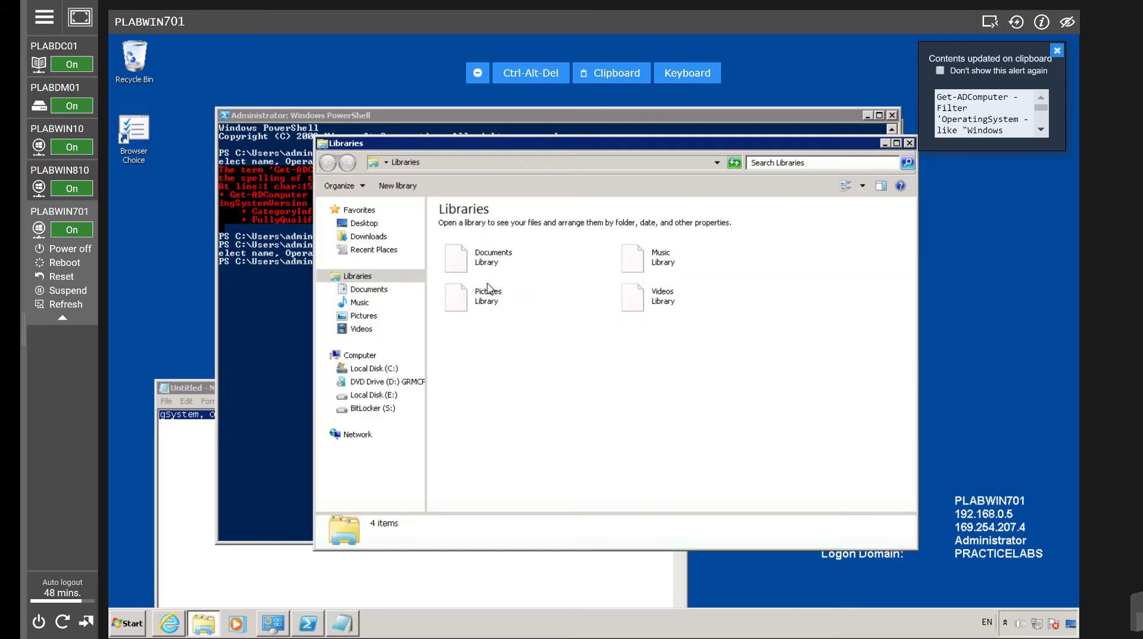
- Open Windows10Version.csv from the C: drive in Notepad, without making Notepad the default program
left_click(393, 369)
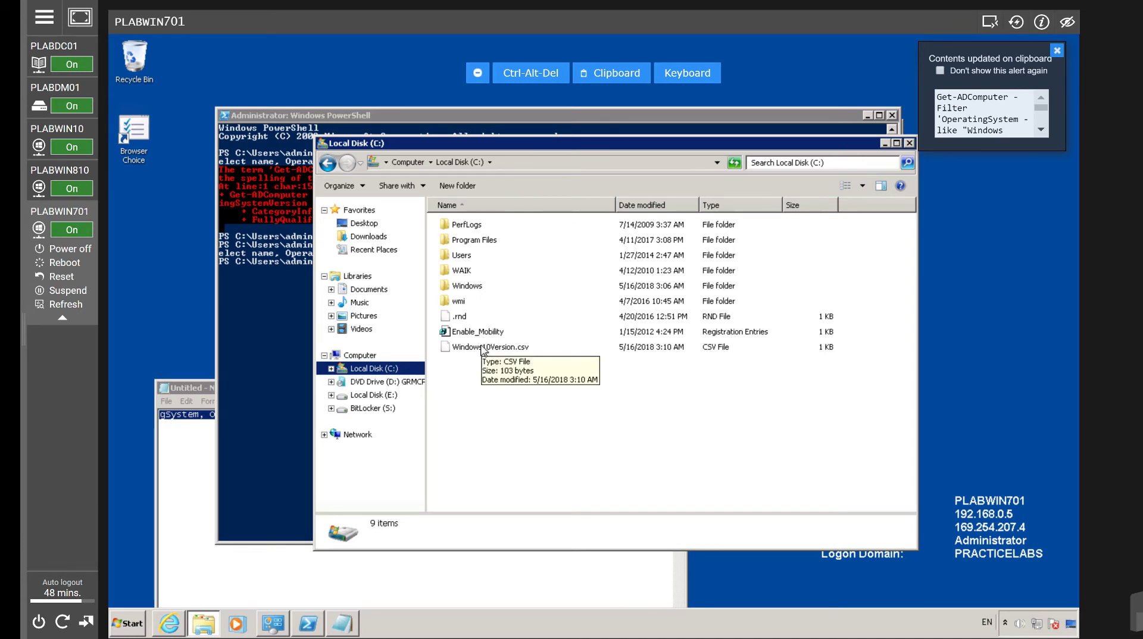
right_click(482, 348)
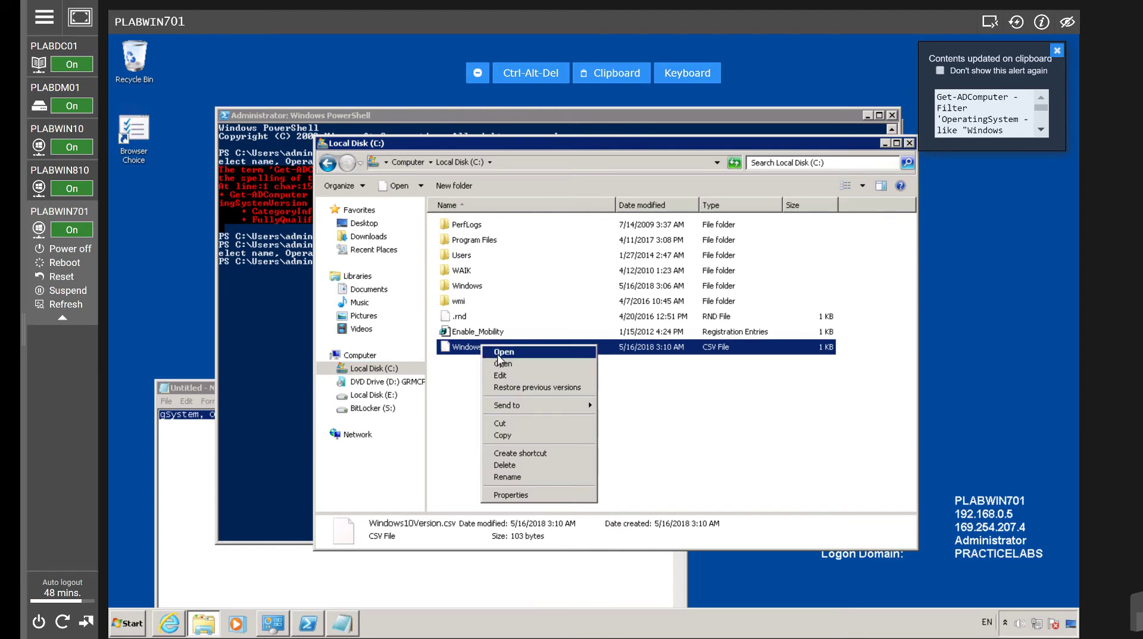
left_click(499, 355)
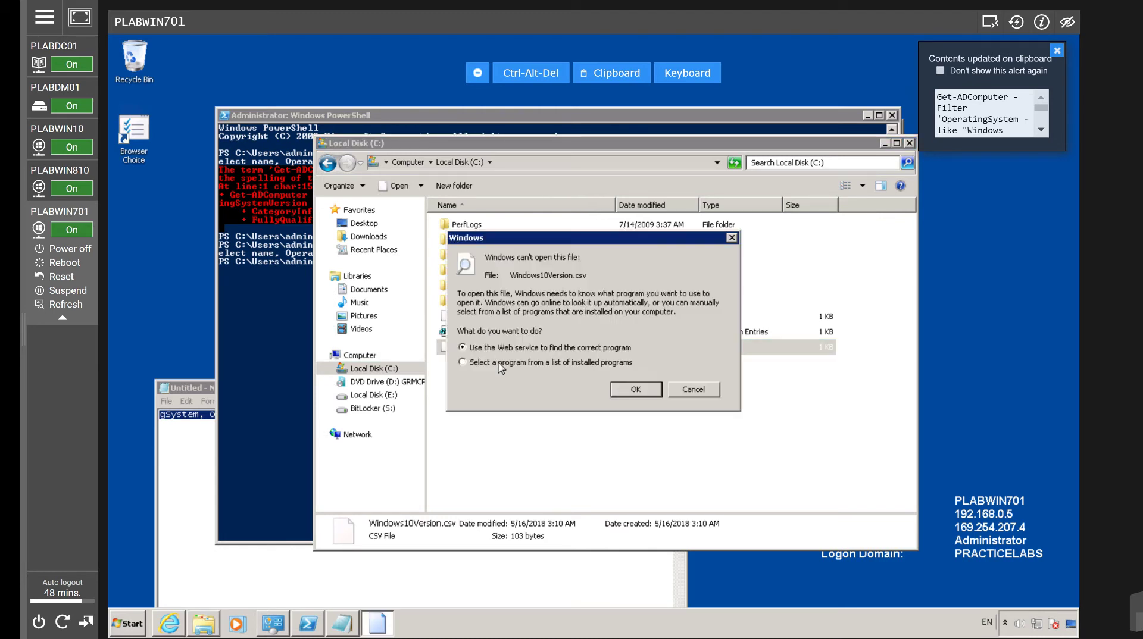
left_click(499, 364)
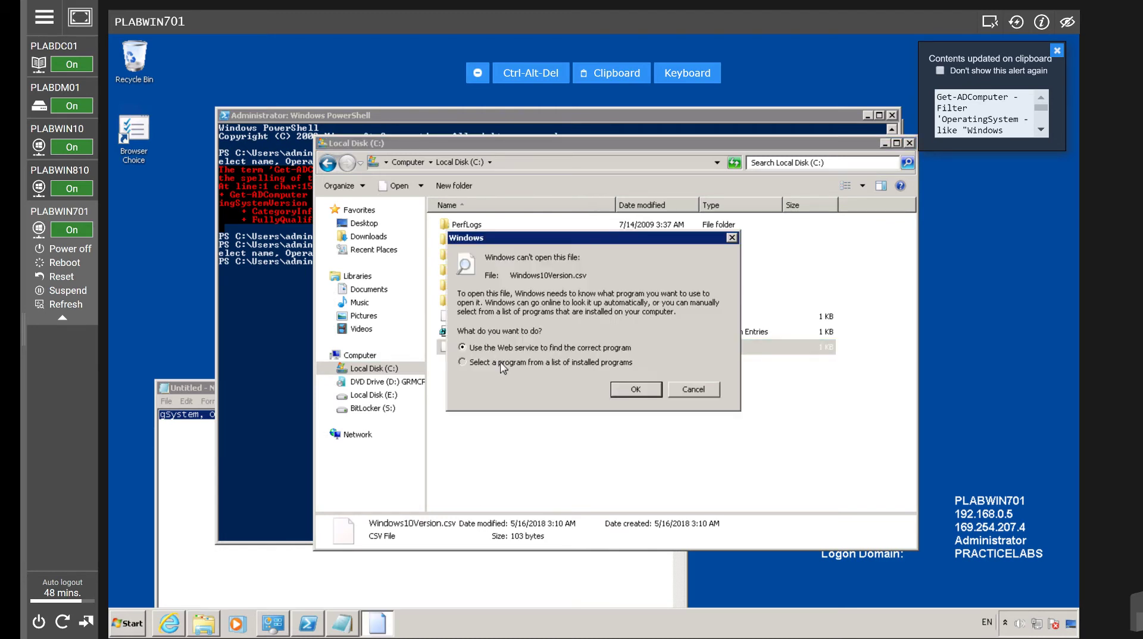
left_click(635, 390)
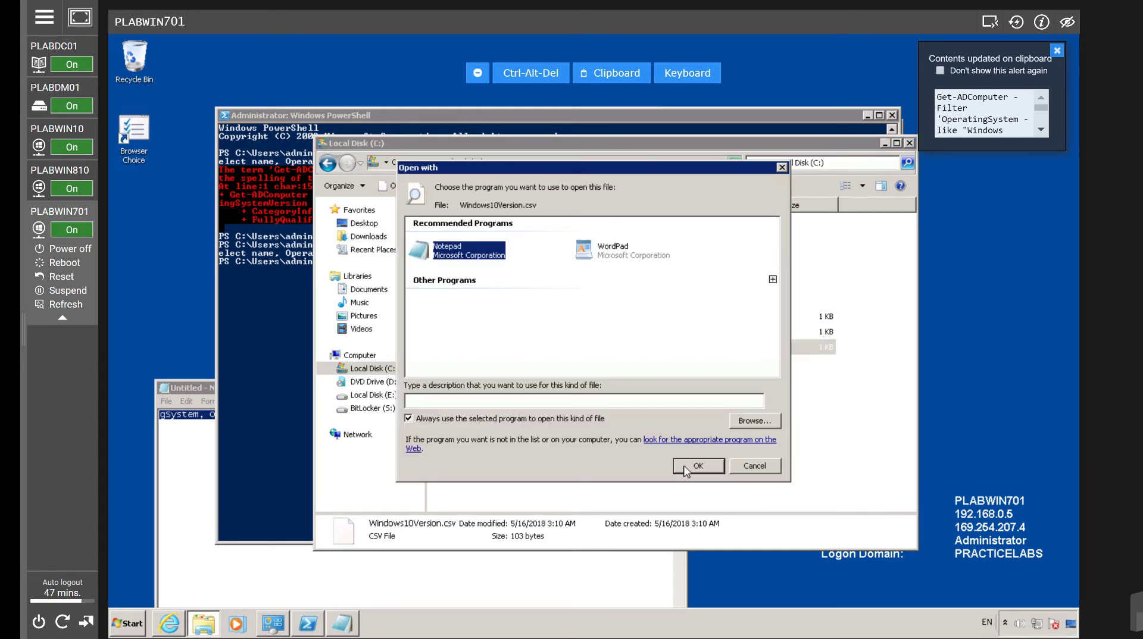
left_click(594, 420)
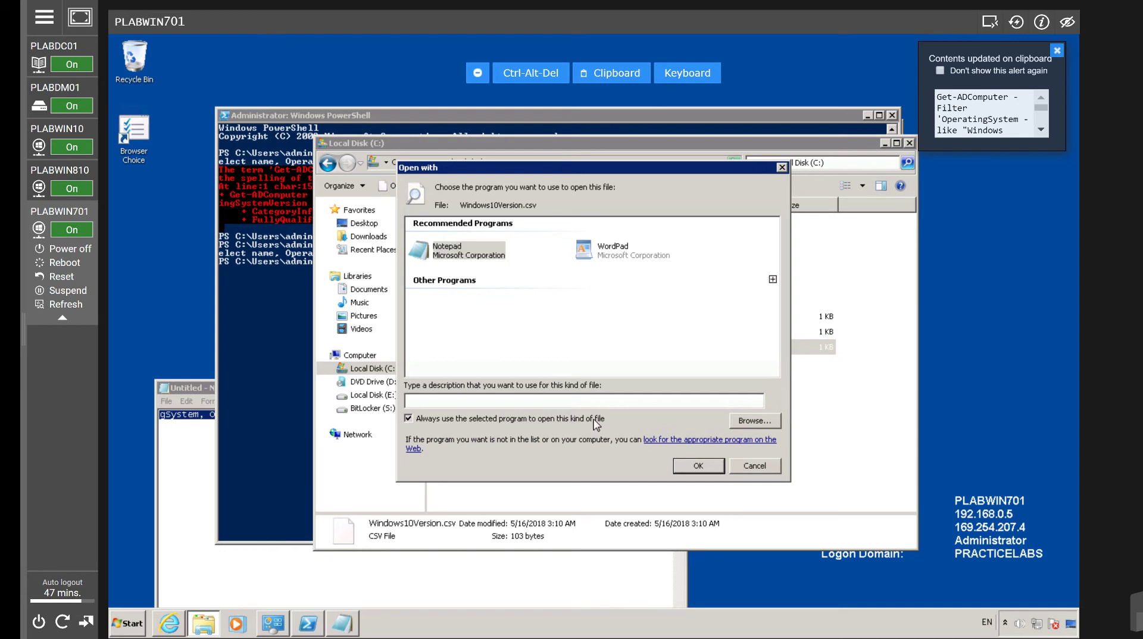
left_click(698, 467)
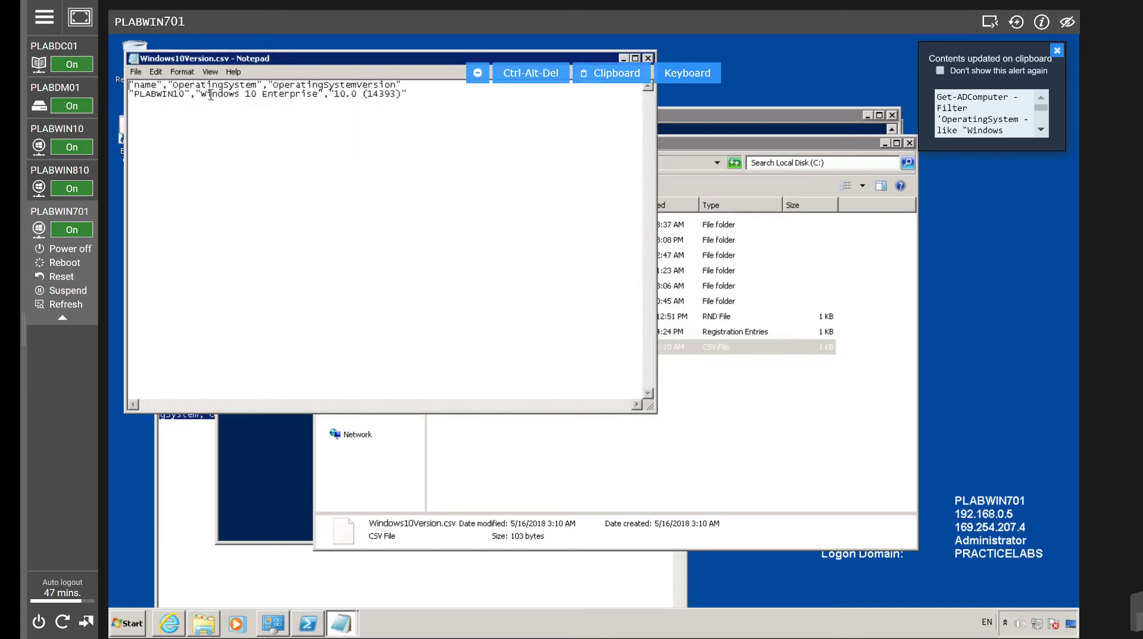
- Highlight build number 14393 on the PLABWIN10 line of the CSV
mouse_move(57, 128)
left_click_drag(397, 94, 370, 93)
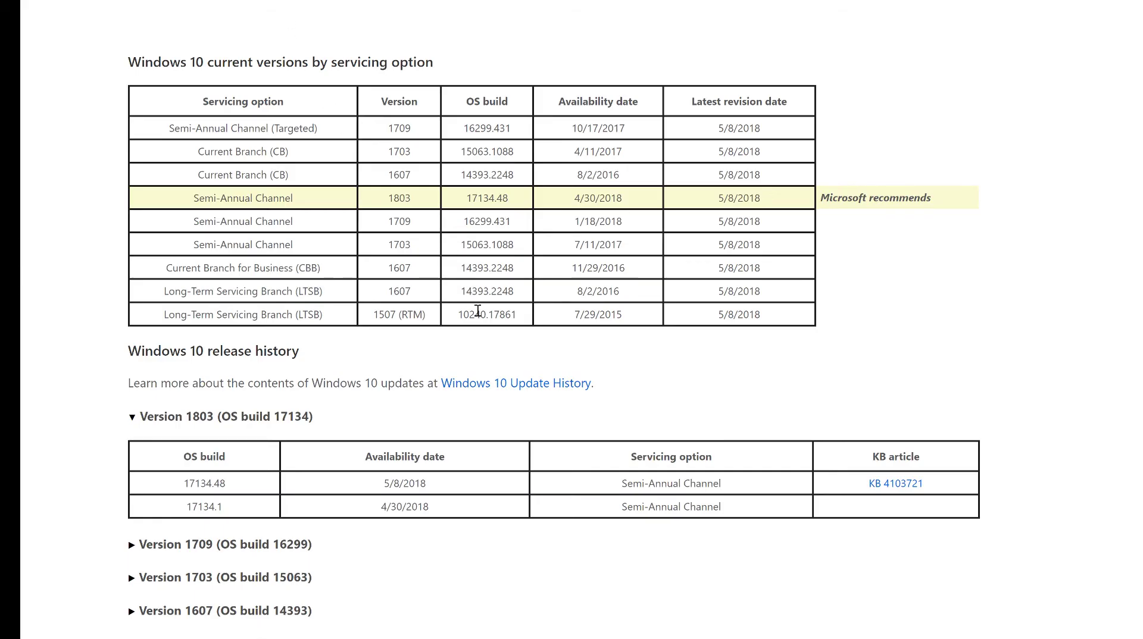
- Highlight version 1607 in the Current Branch (CB) row of the Windows 10 release table
scroll(480, 419, "down", 2)
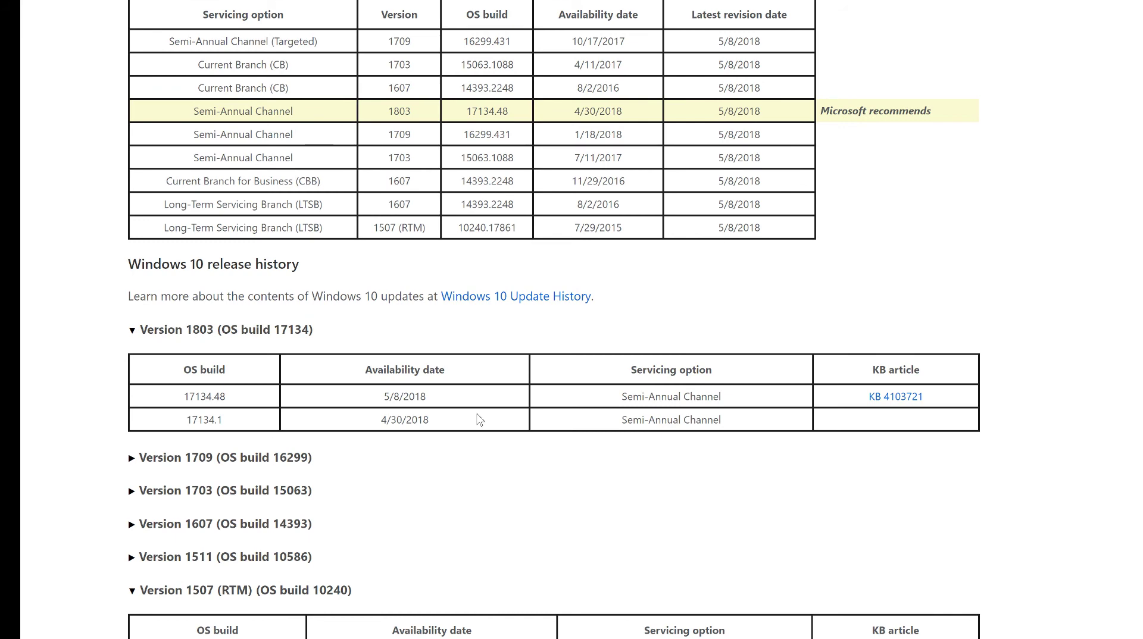
scroll(480, 420, "down", 1)
scroll(479, 419, "up", 3)
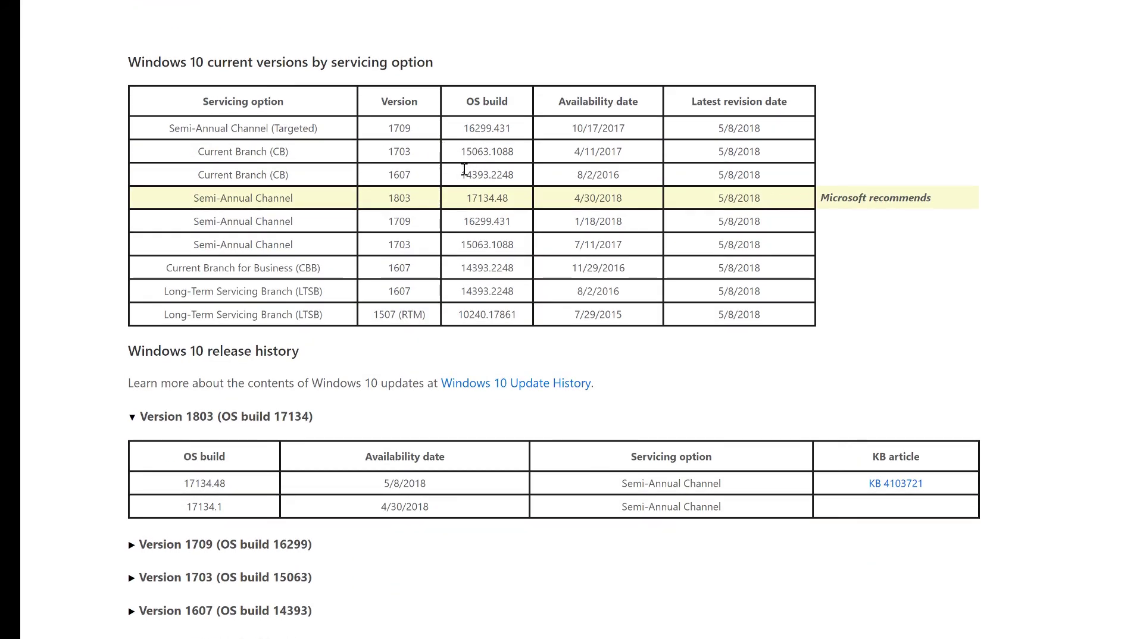
left_click_drag(411, 174, 387, 176)
- Review the release history, then clear the 14393 selection in the Notepad CSV
scroll(514, 420, "down", 3)
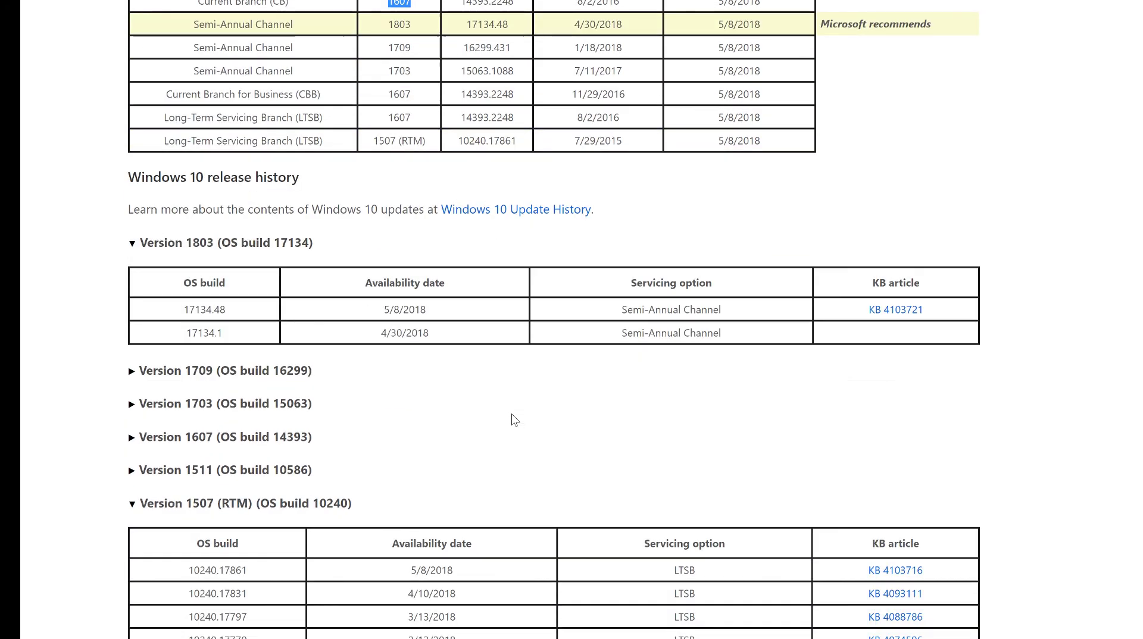
scroll(514, 420, "down", 4)
scroll(348, 321, "down", 4)
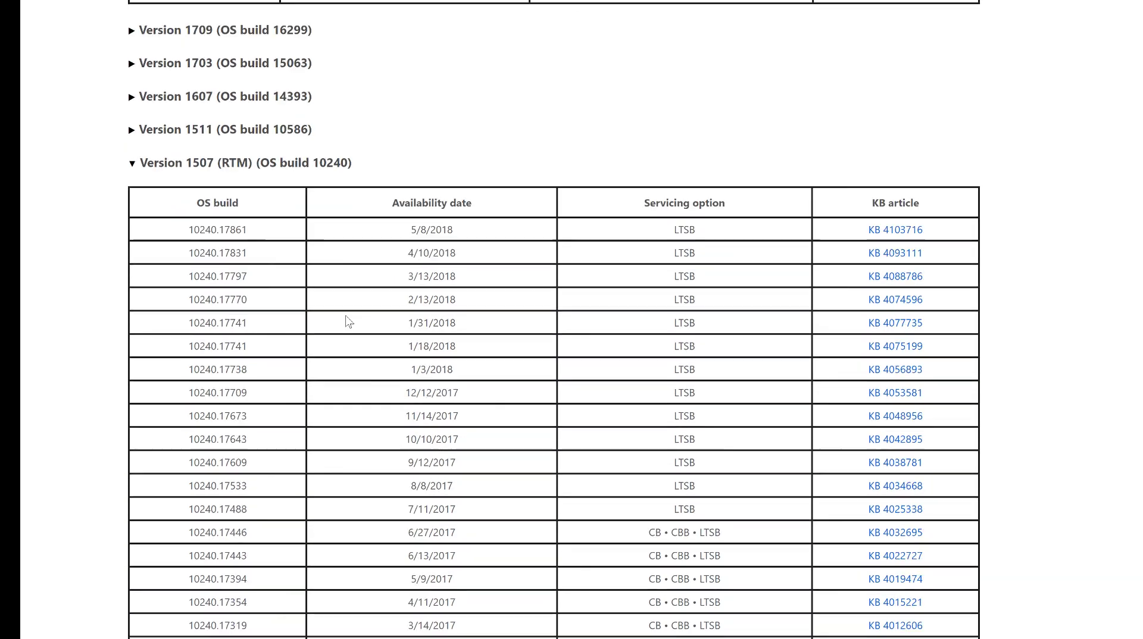
scroll(349, 321, "down", 13)
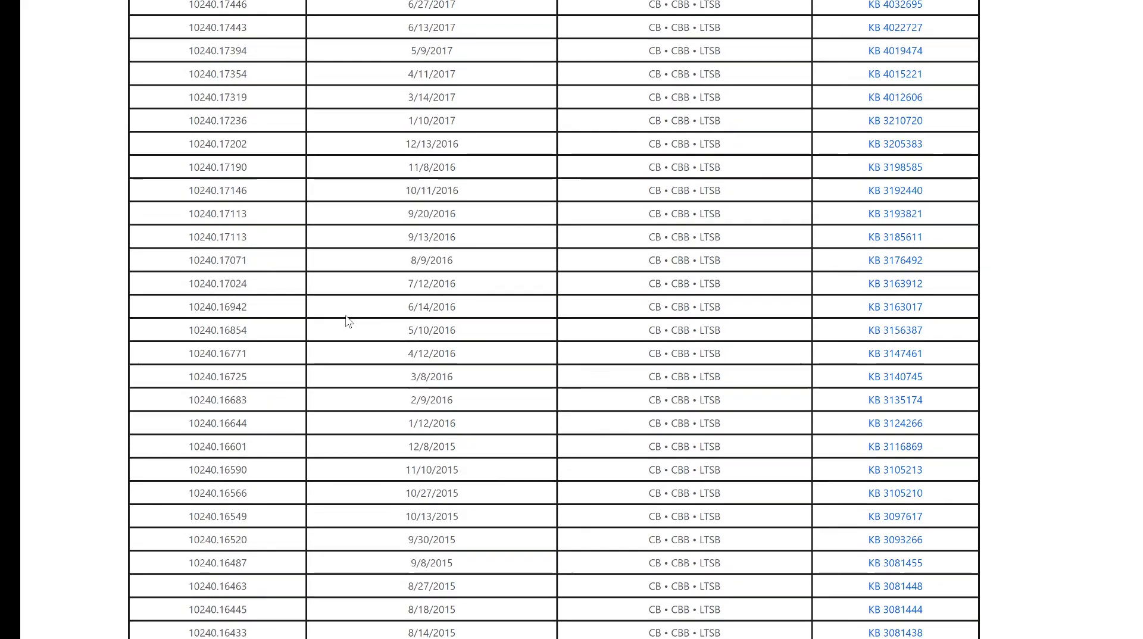
scroll(348, 321, "up", 15)
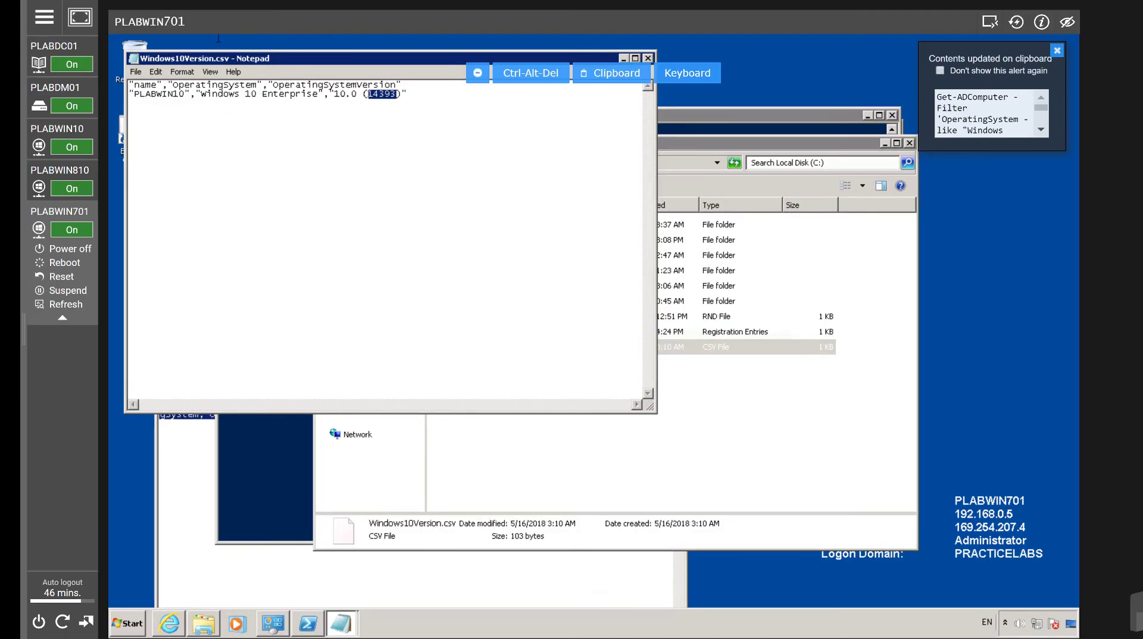
left_click(361, 169)
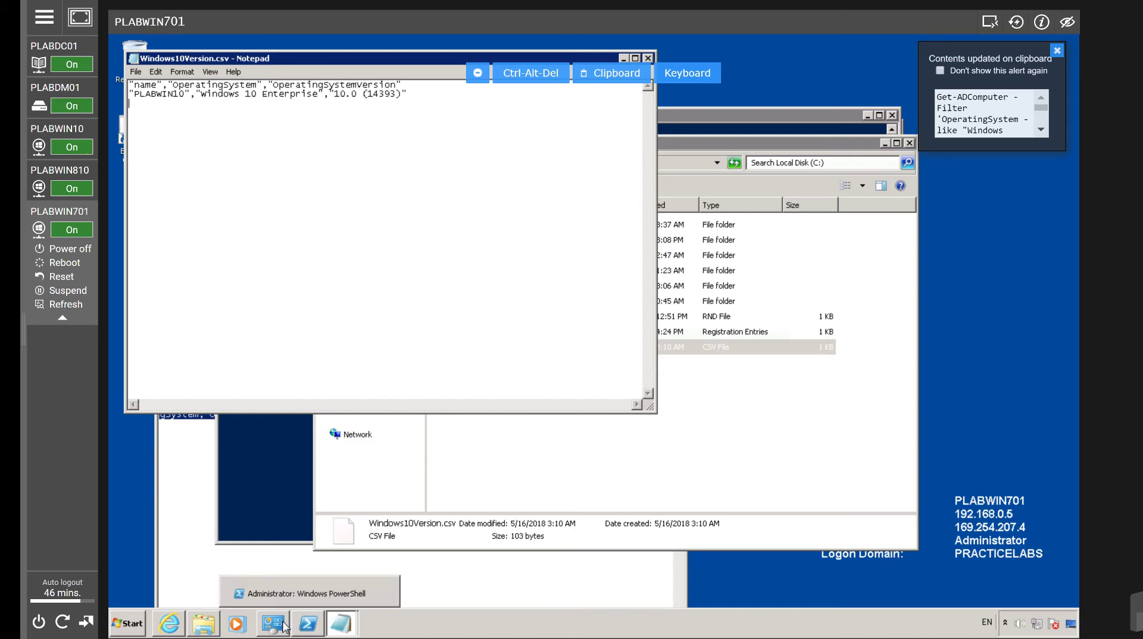
- Return to the CSV in Notepad, then switch the remote session to domain controller PLABDC01
left_click(289, 604)
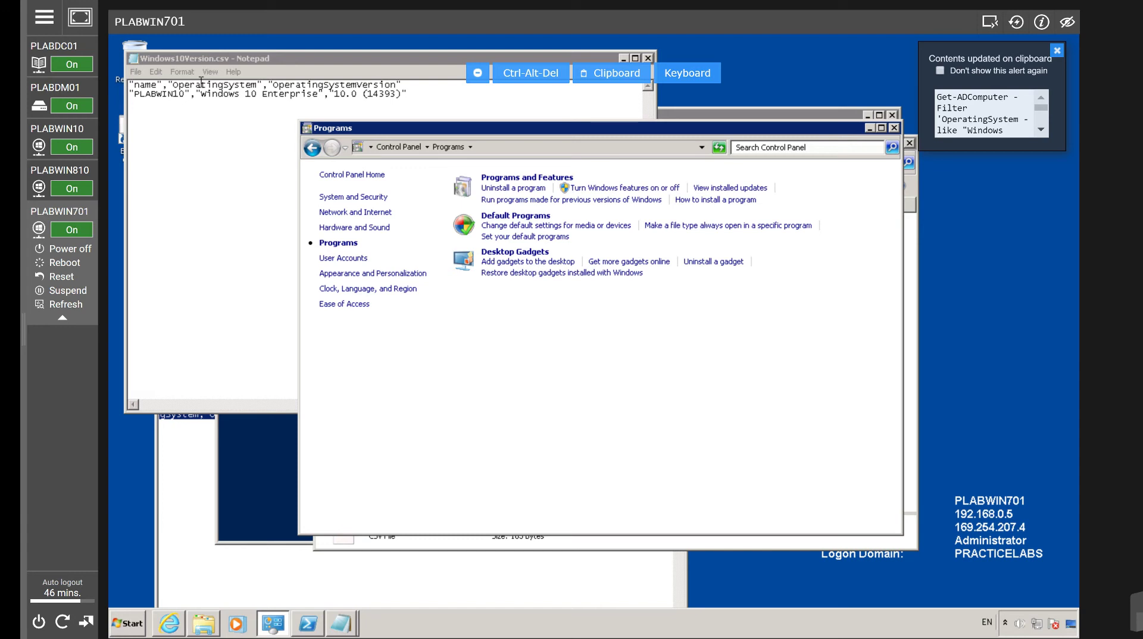
left_click(410, 95)
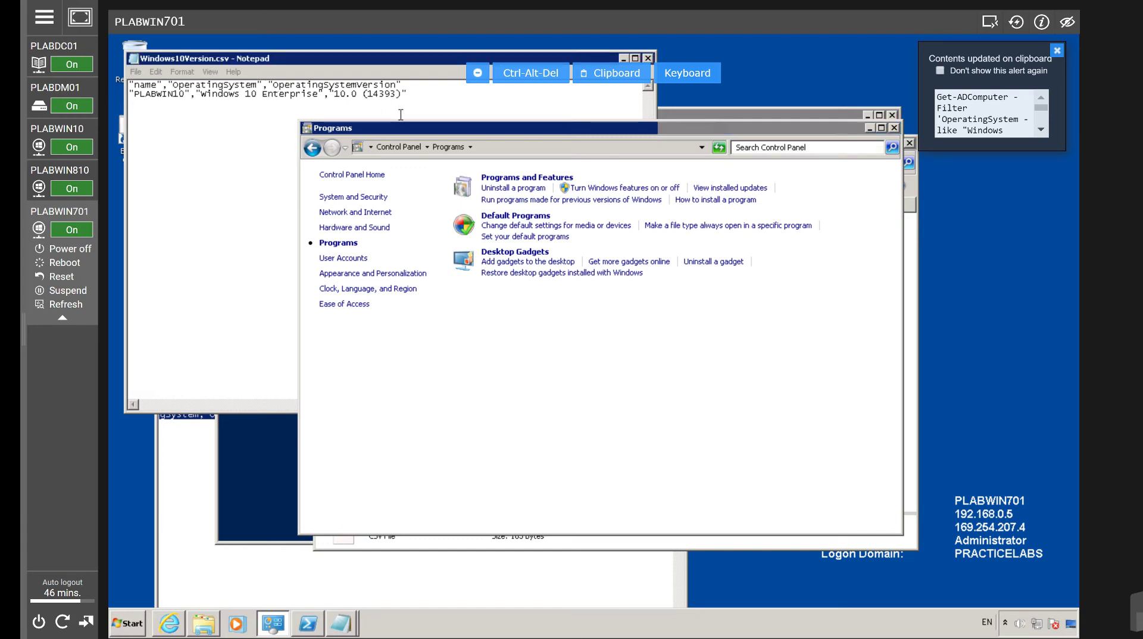
left_click(130, 95, "shift")
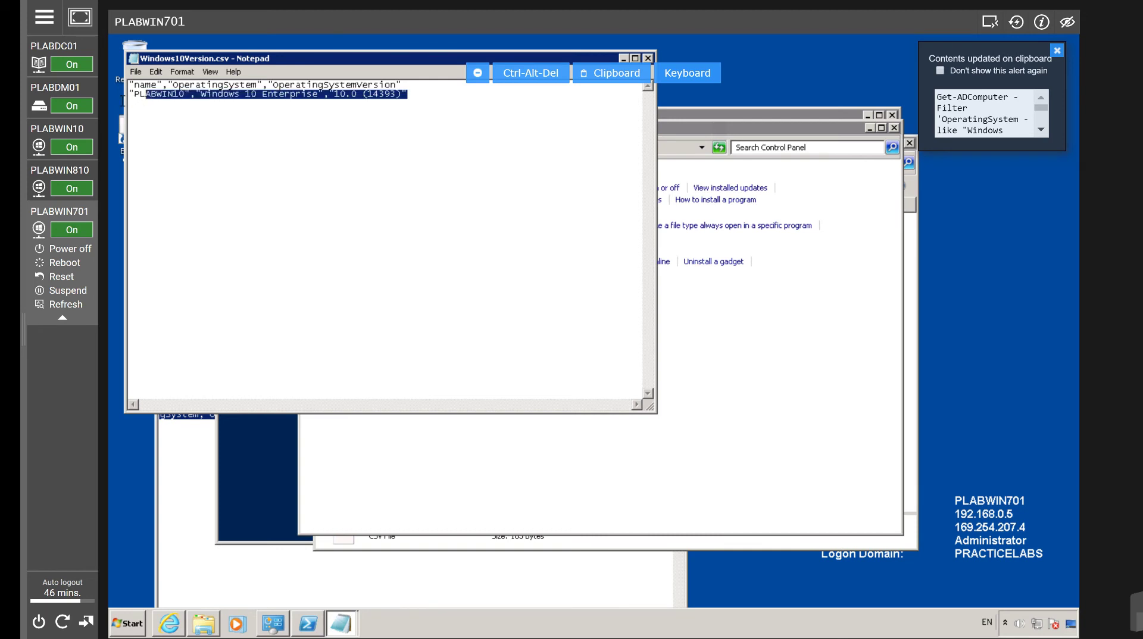
left_click(130, 101)
left_click(54, 46)
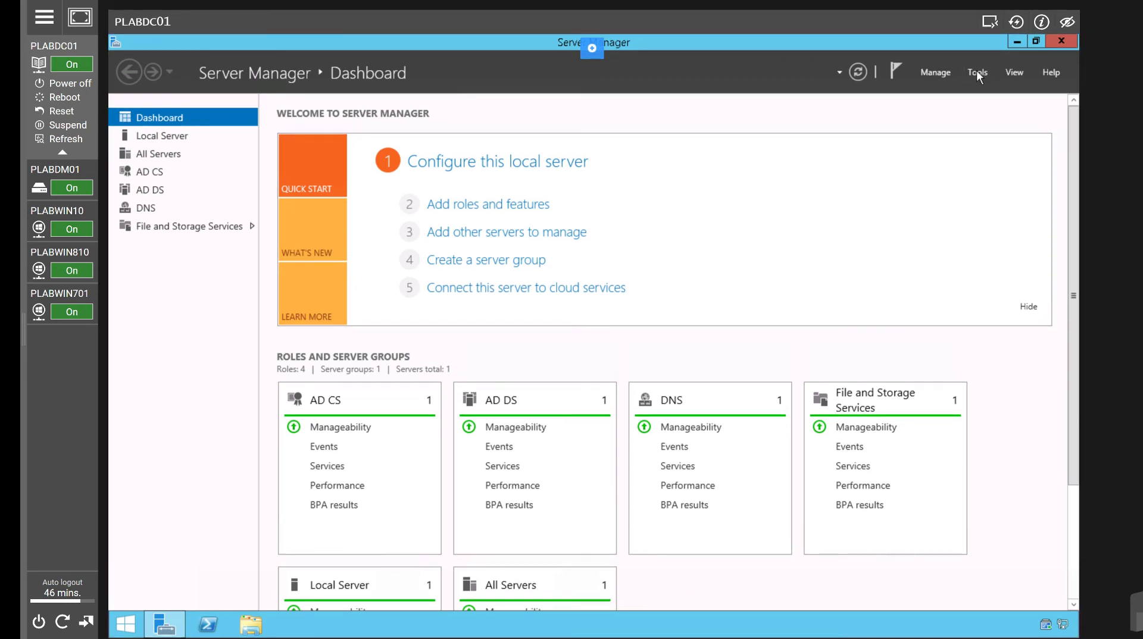
- Find PLABWIN10 in Active Directory Users and Computers' Computers container, then switch back to PLABWIN701
left_click(977, 74)
left_click(975, 74)
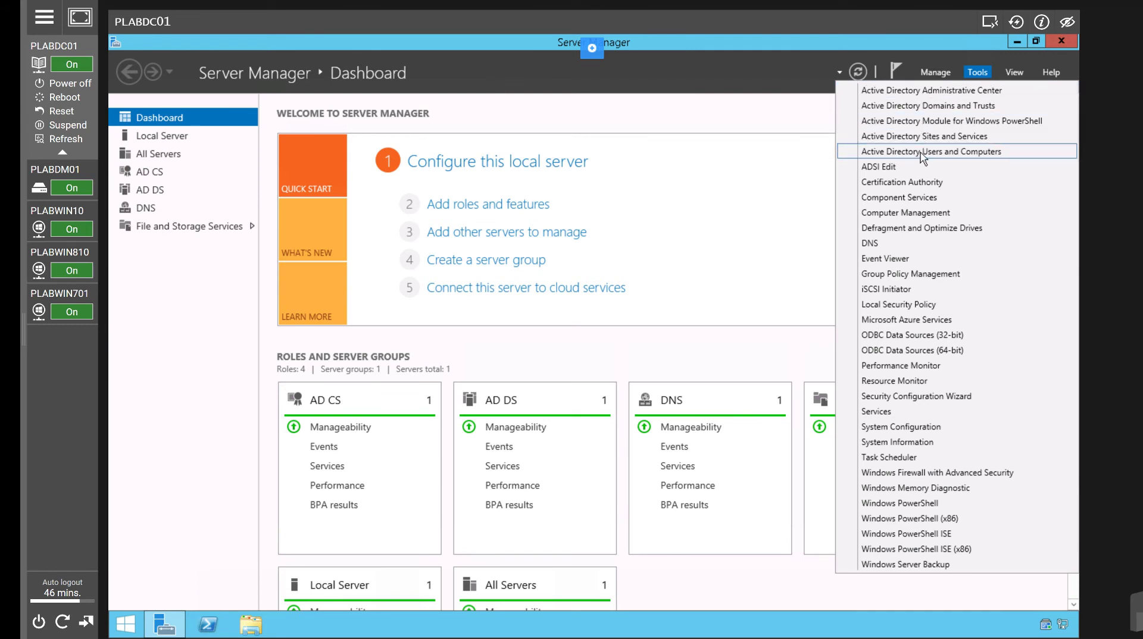
left_click(943, 153)
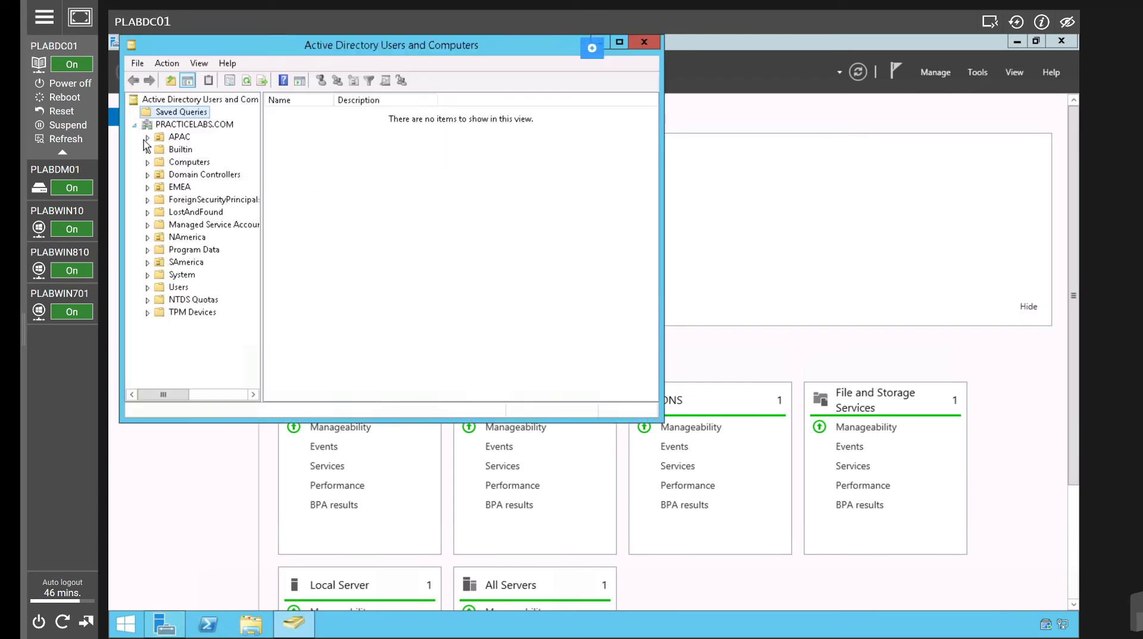
left_click(177, 163)
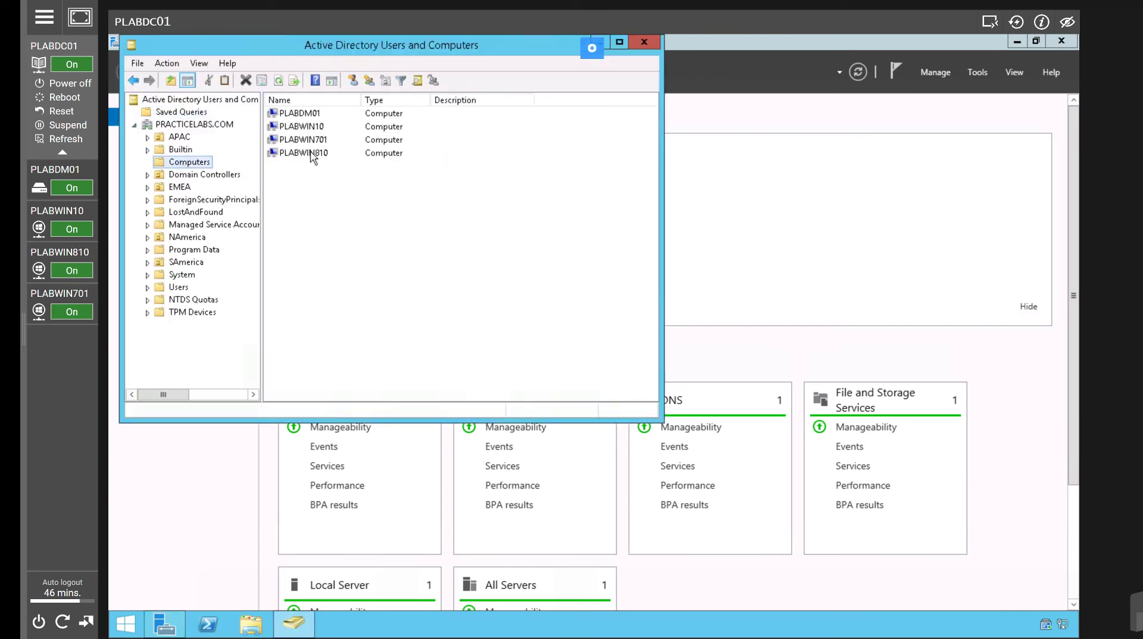
left_click(313, 130)
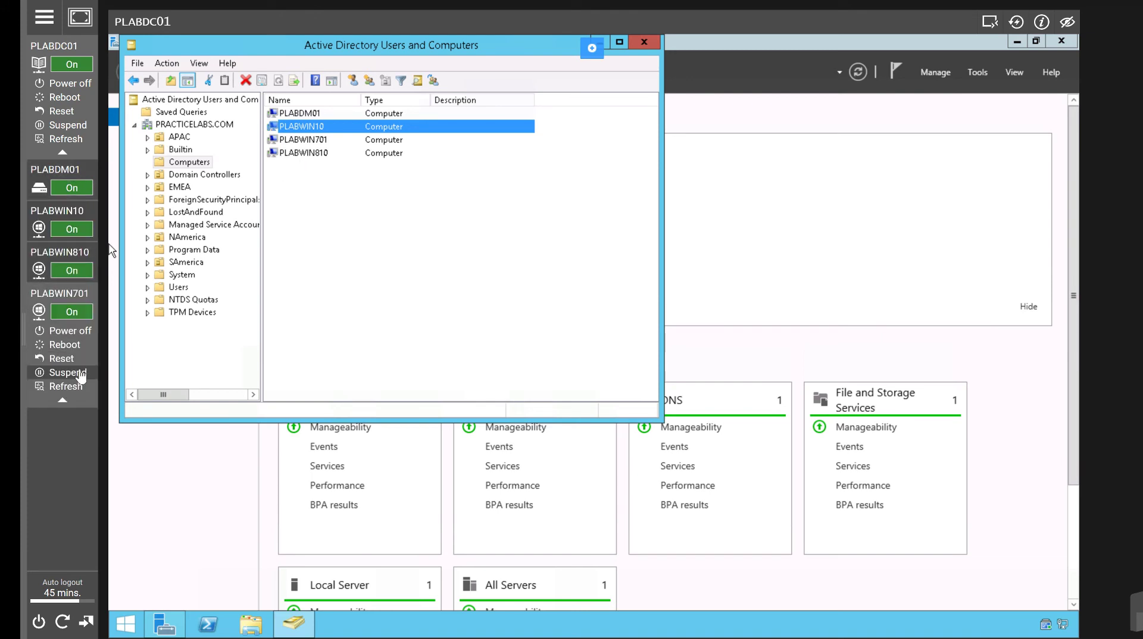
left_click(62, 306)
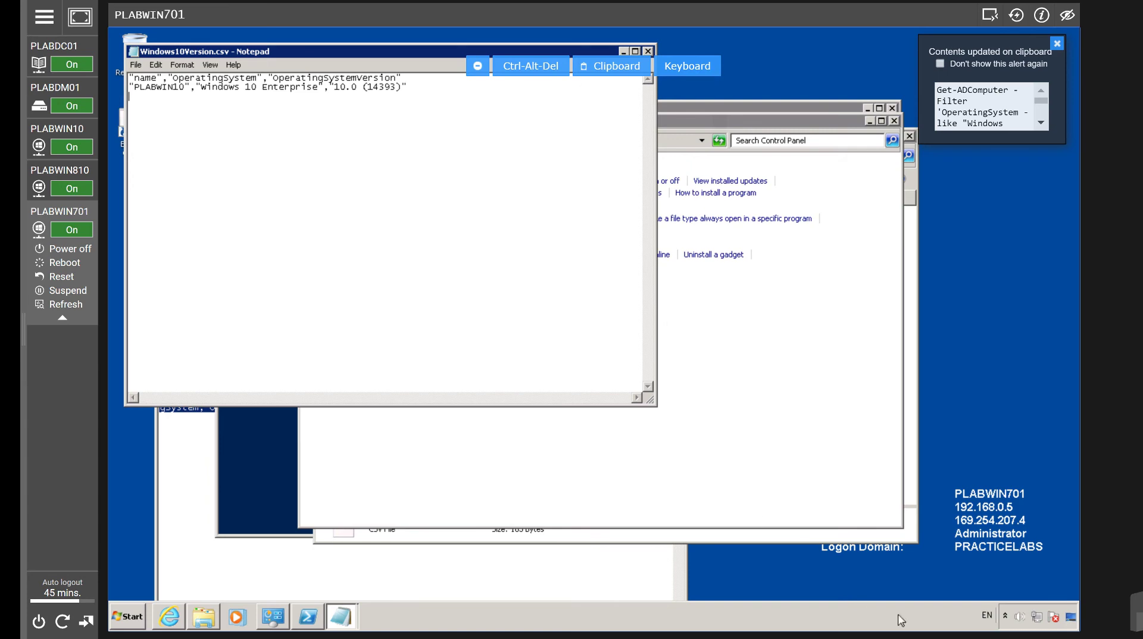
- Copy columns A:B (OperatingSystem and OperatingSystemVersion) from the filtered Windows10Version sheet in Excel
left_click(1029, 609)
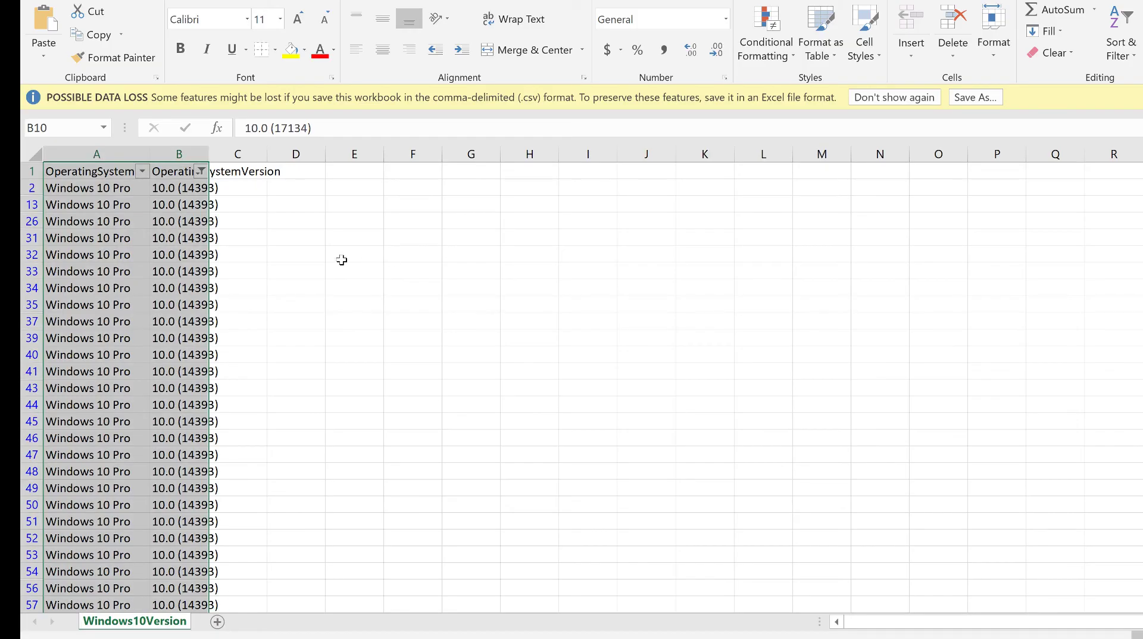
scroll(324, 283, "down", 15)
scroll(322, 286, "down", 10)
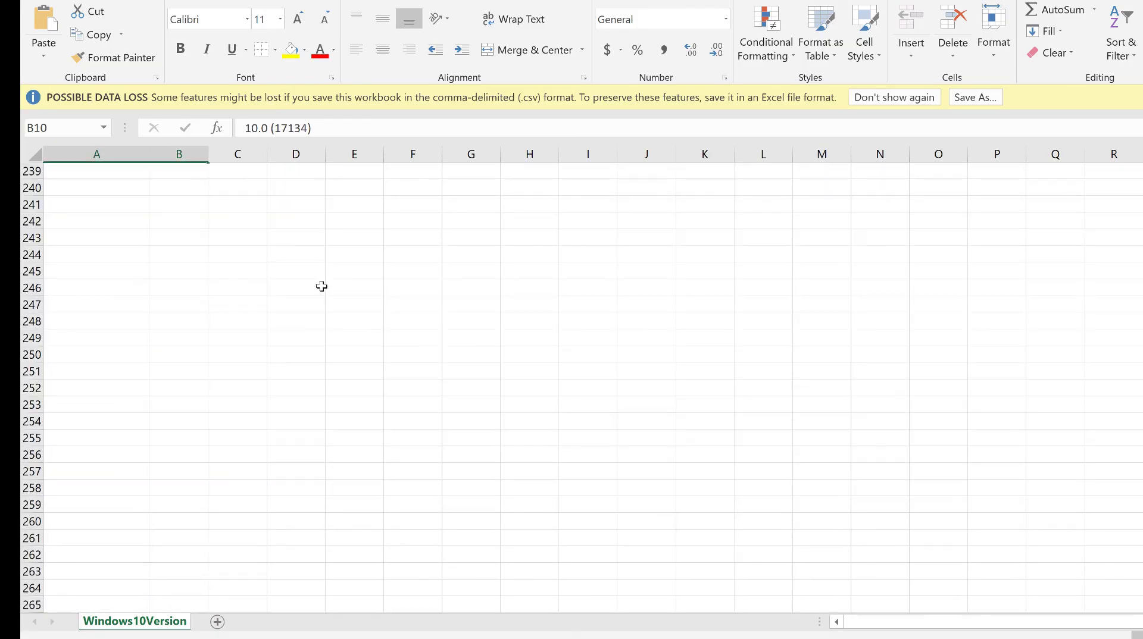
scroll(320, 286, "up", 20)
scroll(288, 283, "up", 2)
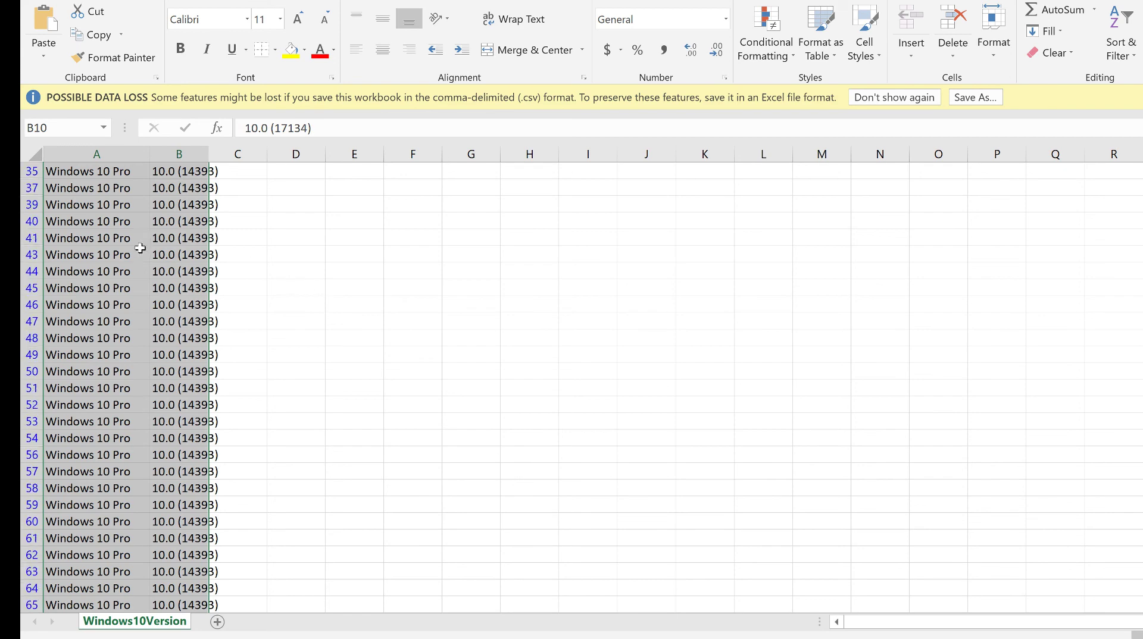
right_click(130, 244)
left_click(159, 284)
scroll(159, 285, "up", 3)
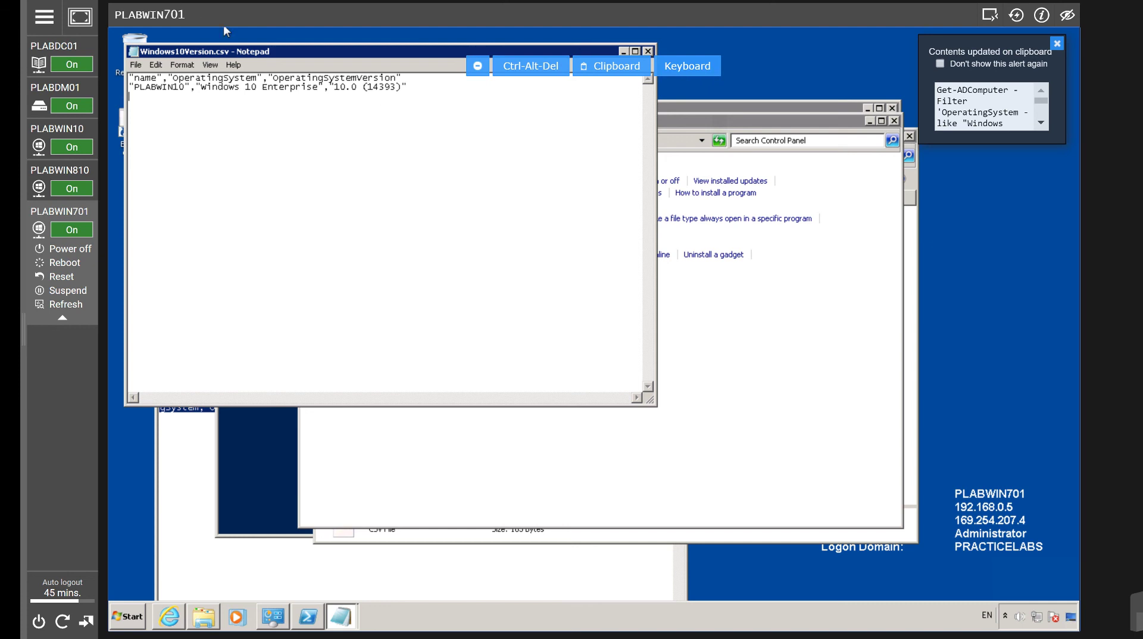
key("ctrl+t")
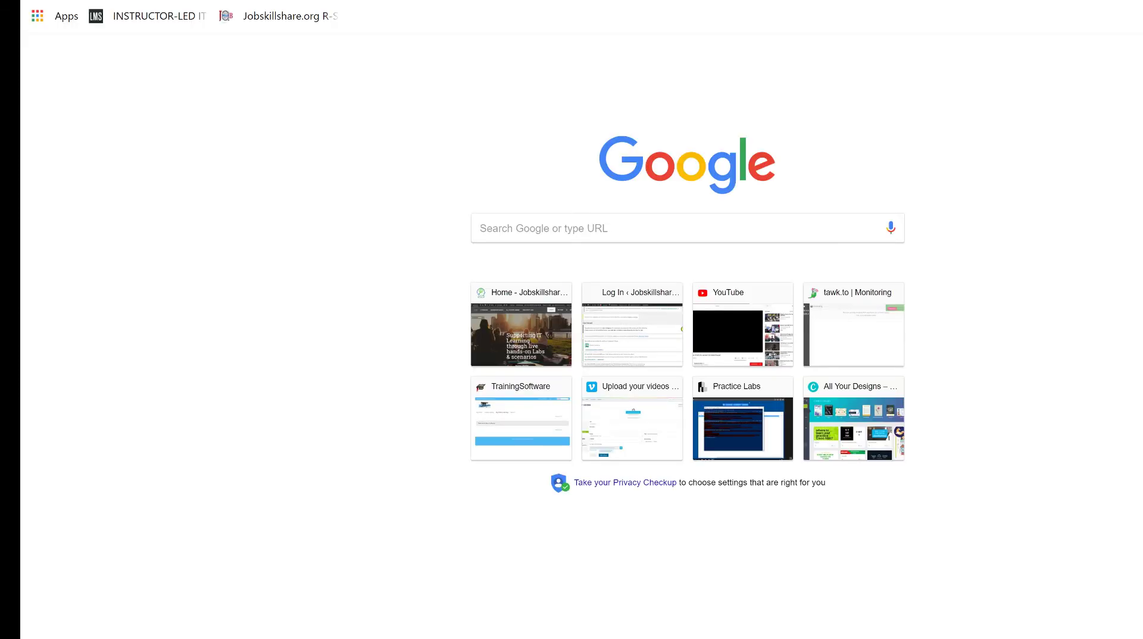
type("hi")
key("BackSpace")
key("BackSpace")
type("jobs")
key("Return")
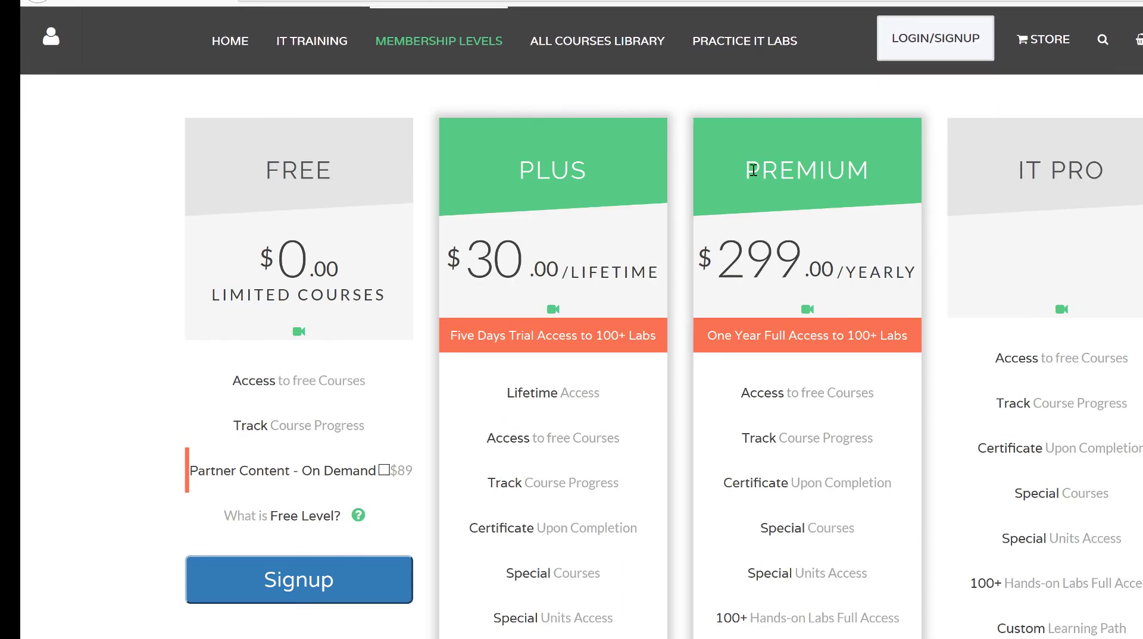
left_click_drag(919, 173, 733, 187)
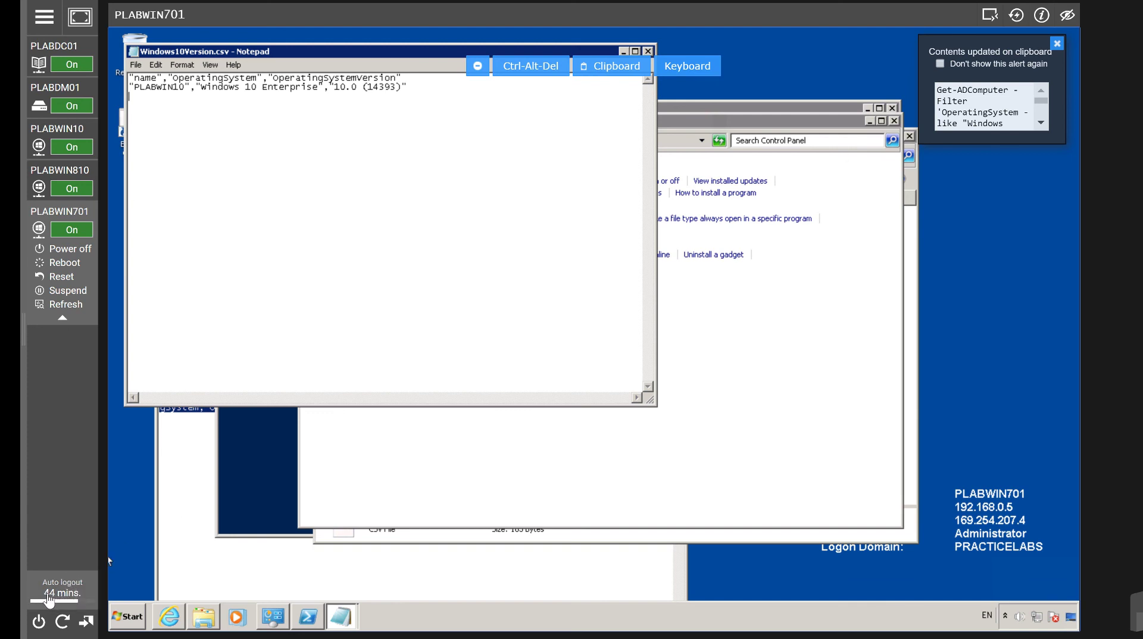
- Set auto-logout to 60 minutes and switch the session to PLABDM01's Server Manager
left_click(82, 602)
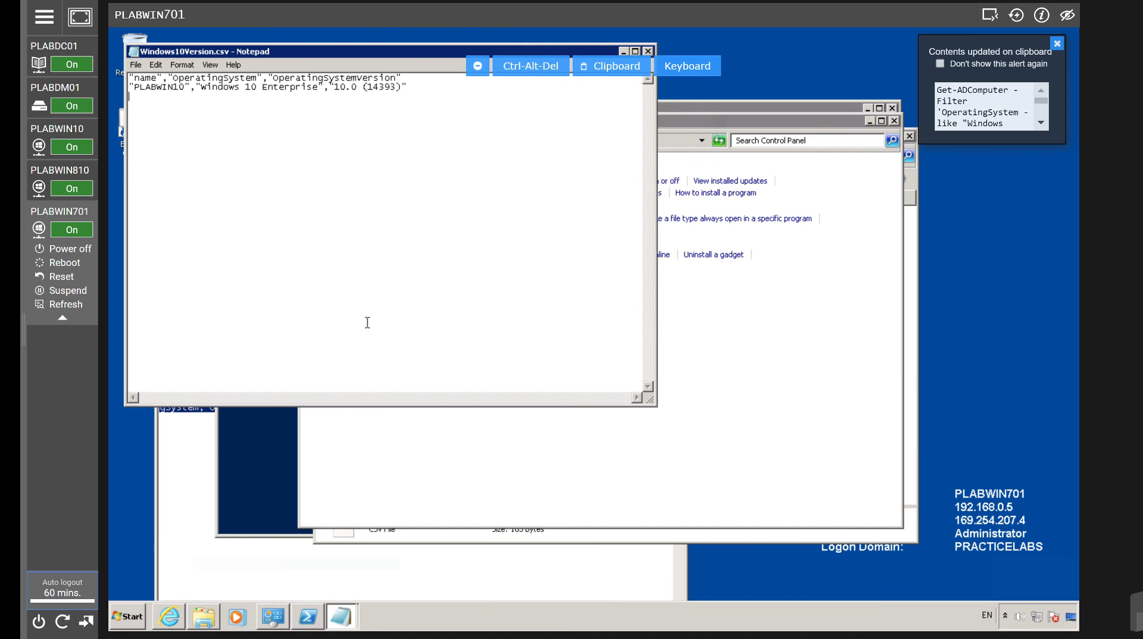
left_click(80, 115)
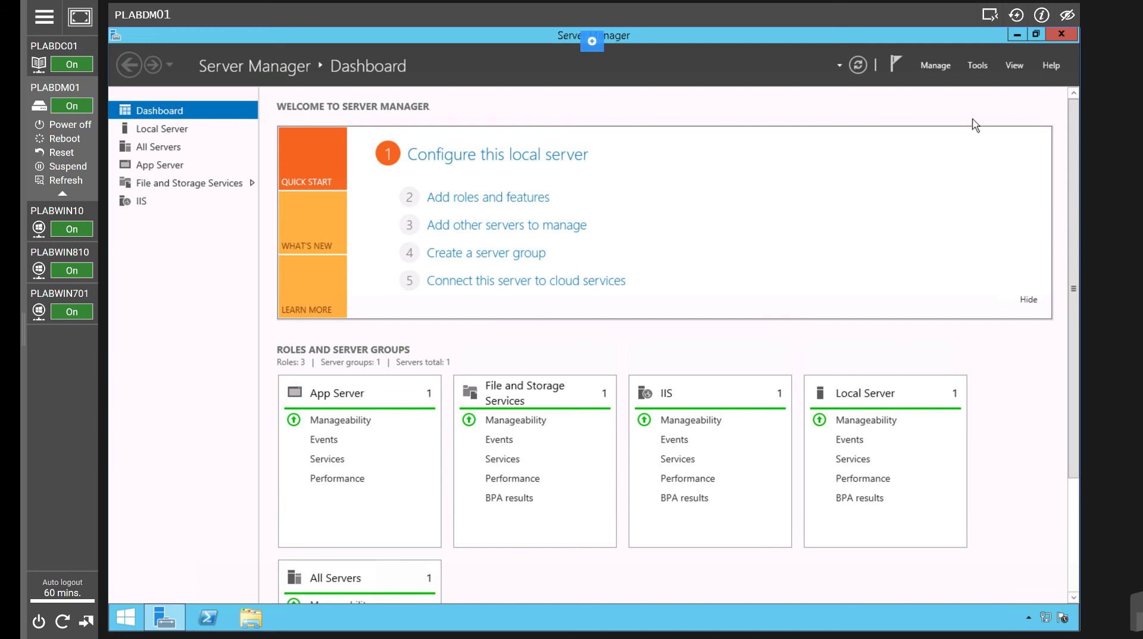
left_click(983, 67)
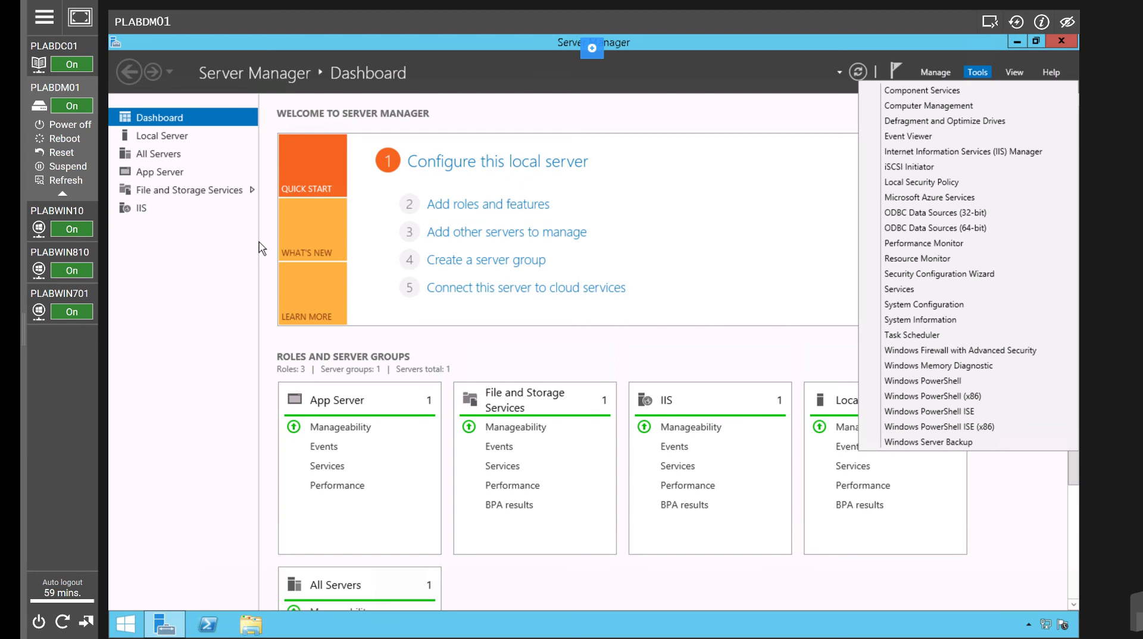
- Launch an administrator PowerShell on PLABDM01 over Server Manager, then return to PLABWIN701
right_click(200, 632)
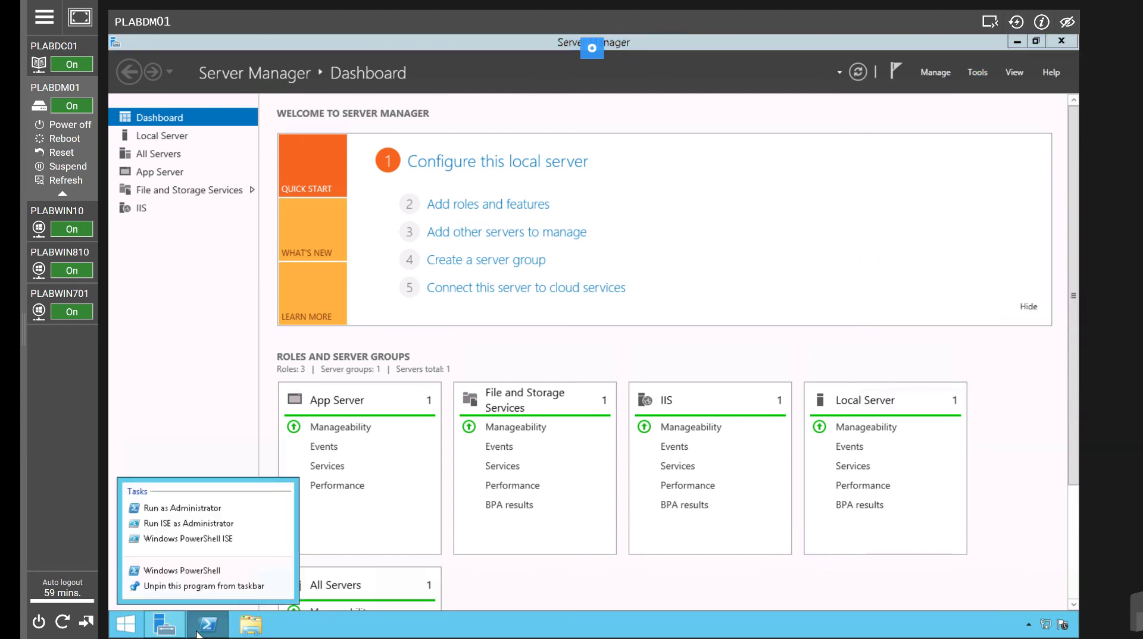
left_click(187, 509)
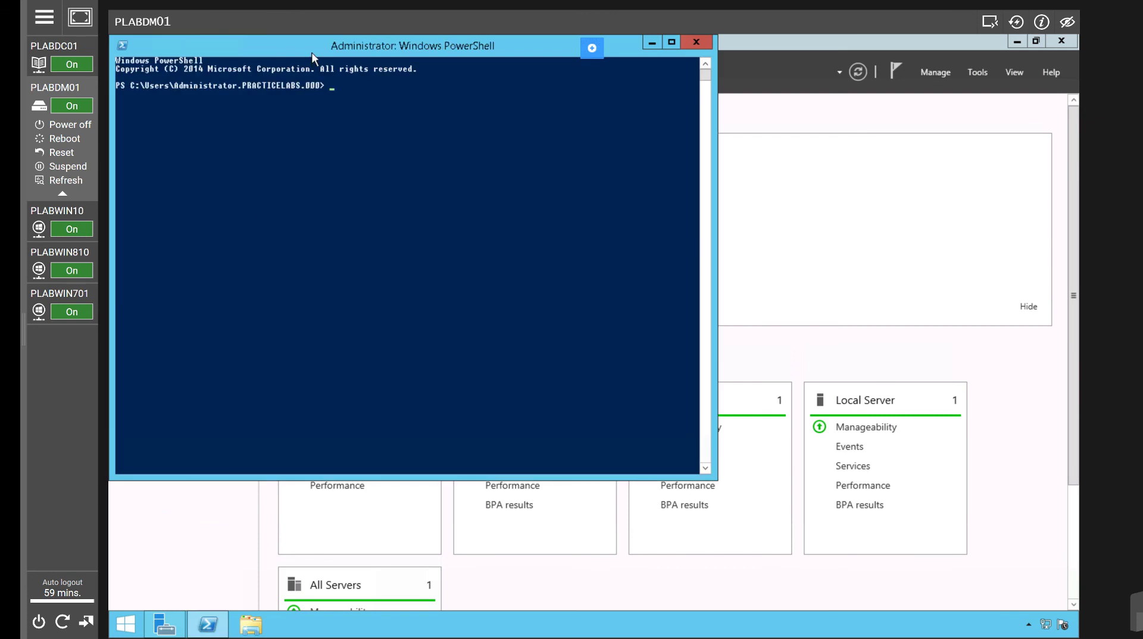
left_click_drag(319, 40, 441, 57)
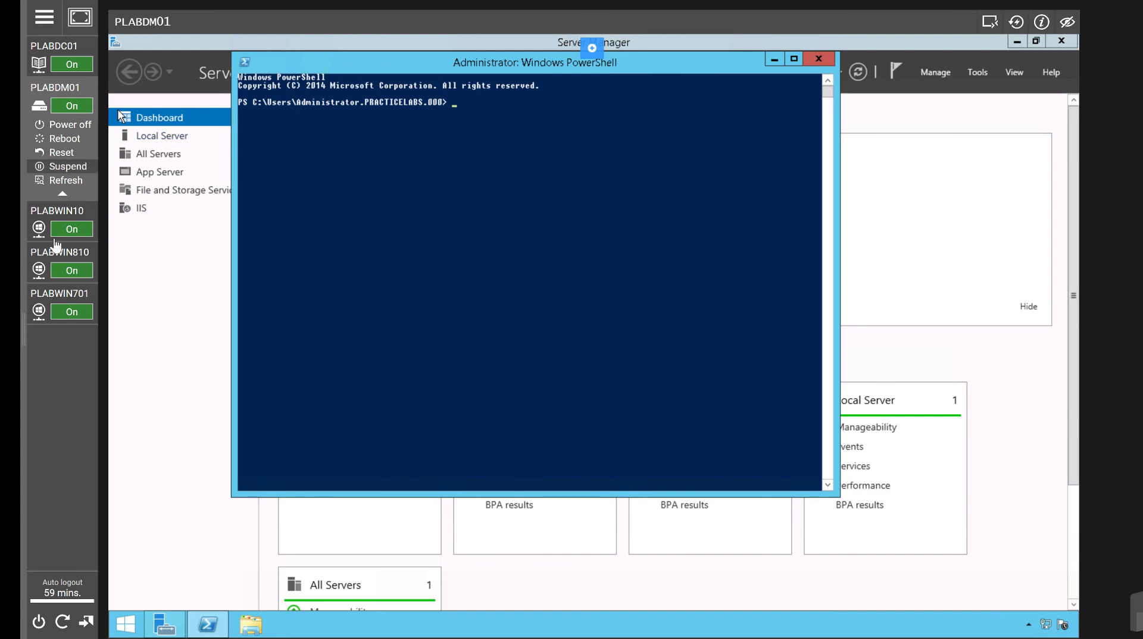
mouse_move(62, 353)
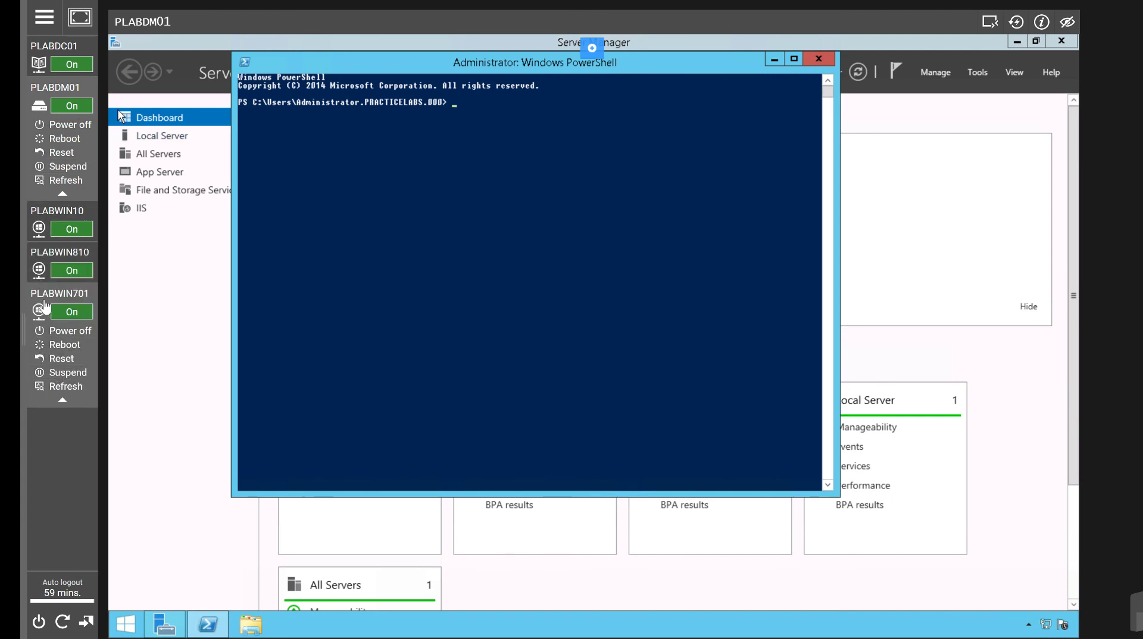
left_click(42, 307)
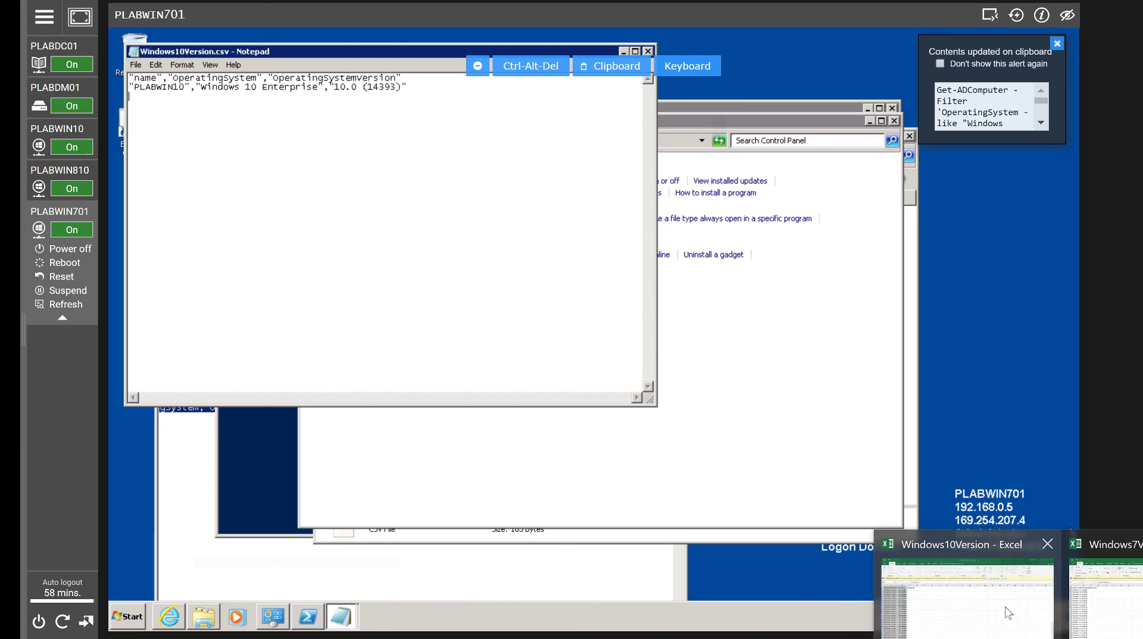
- In Excel's Windows10Version sheet, select the filtered data rows from C2 across to column A
left_click(969, 595)
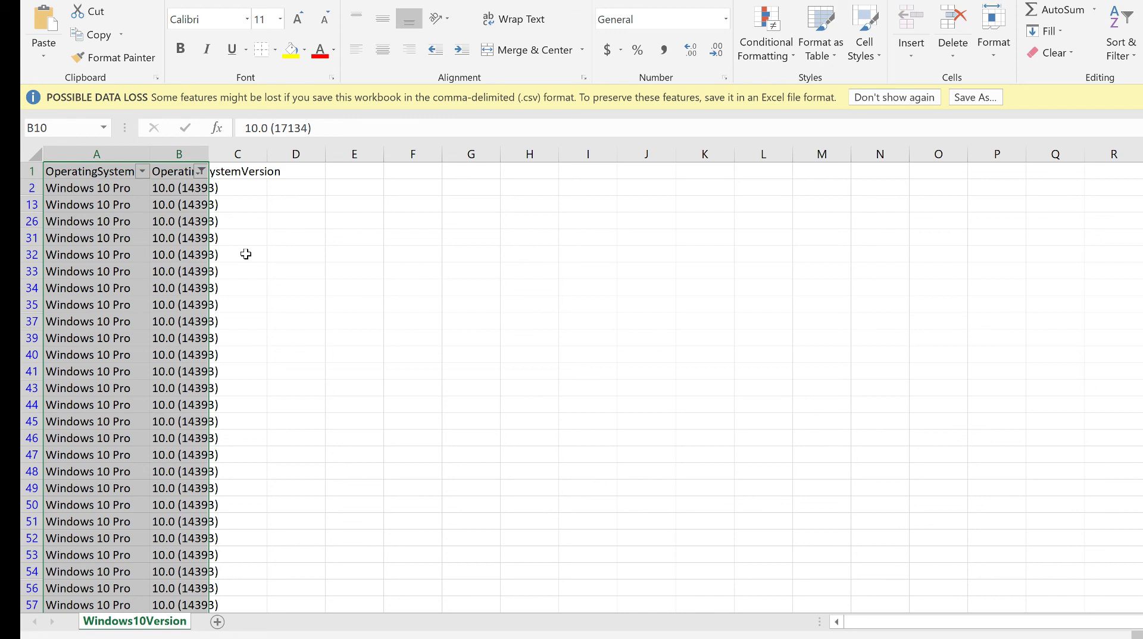
left_click(263, 227)
left_click(200, 190)
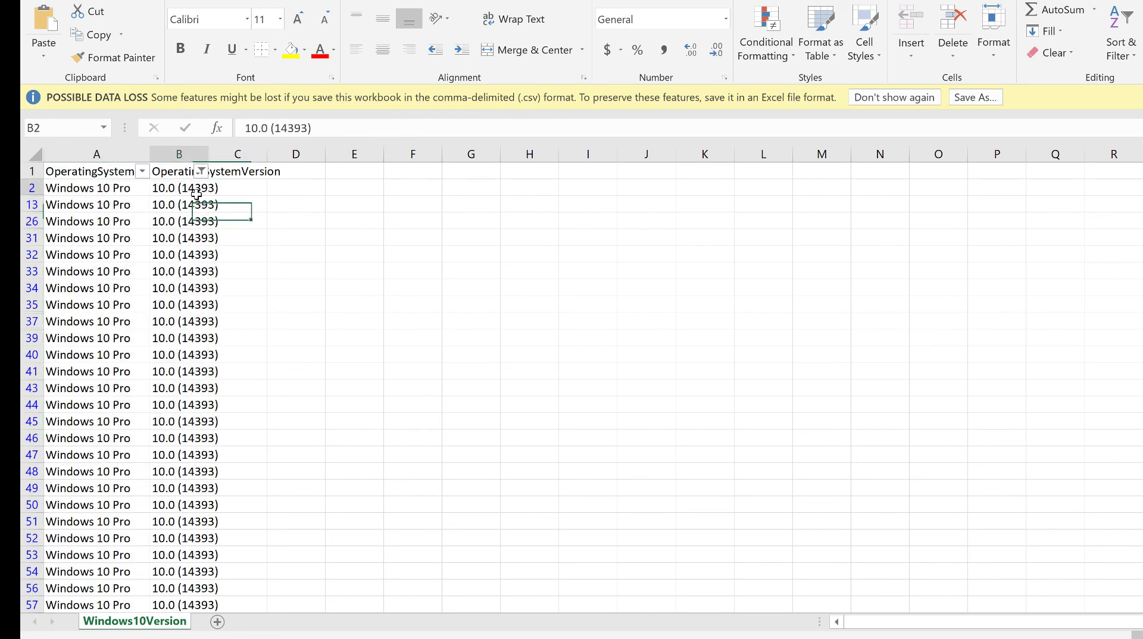
left_click_drag(224, 191, 30, 546)
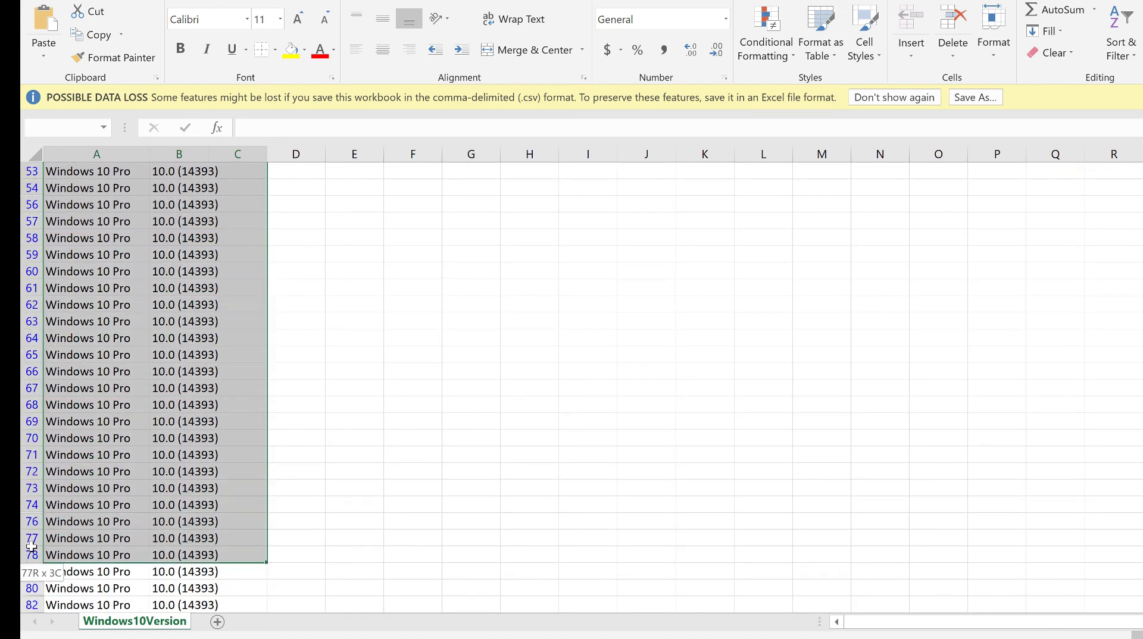